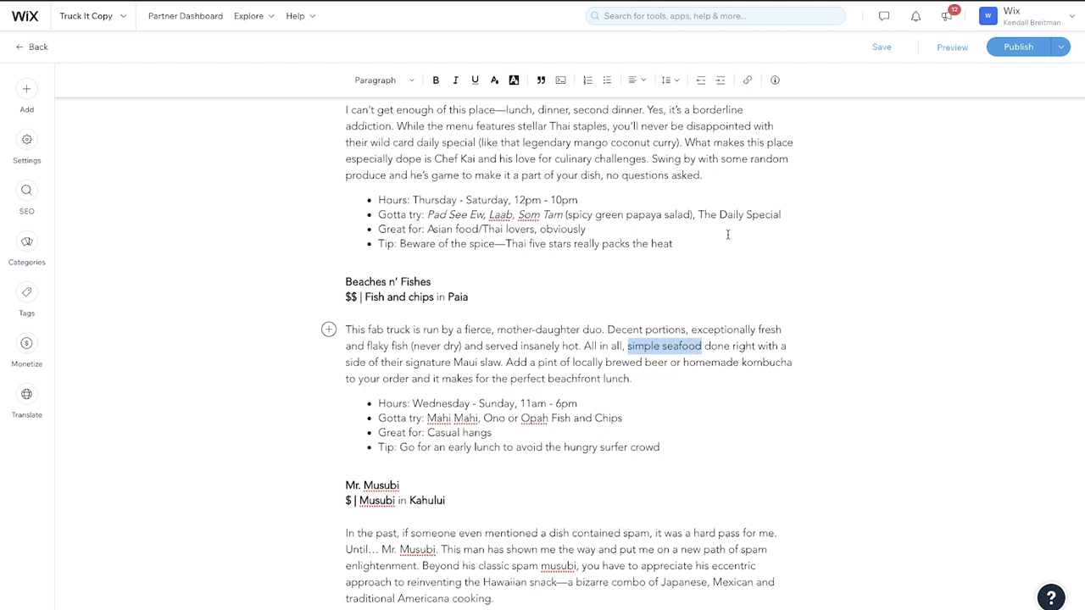
- Link 'simple seafood' to the pasted truckitguide.com post address and save the link
left_click(748, 80)
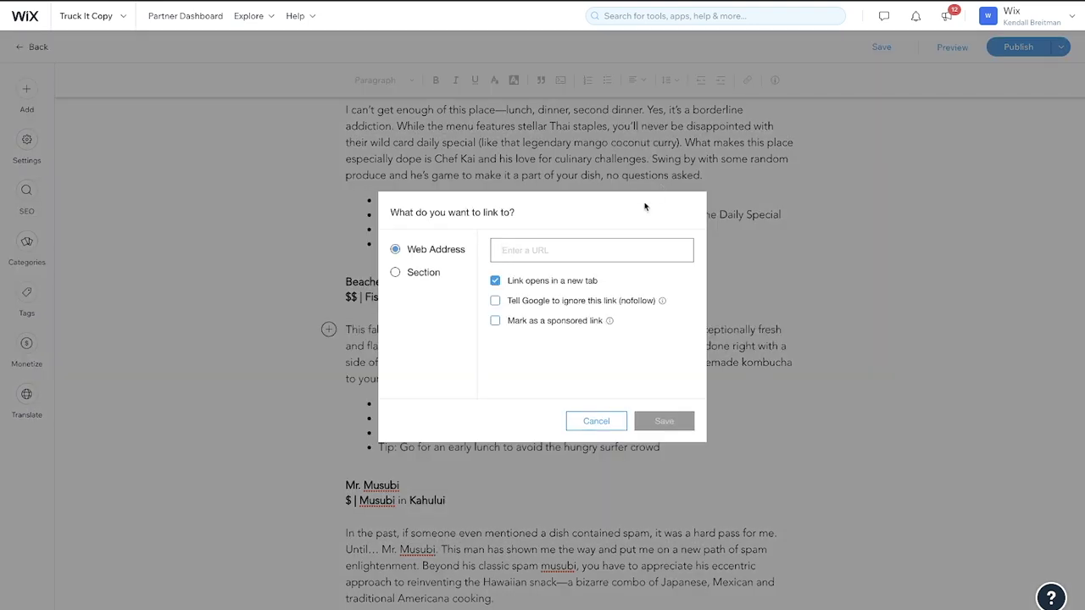
right_click(614, 245)
left_click(636, 331)
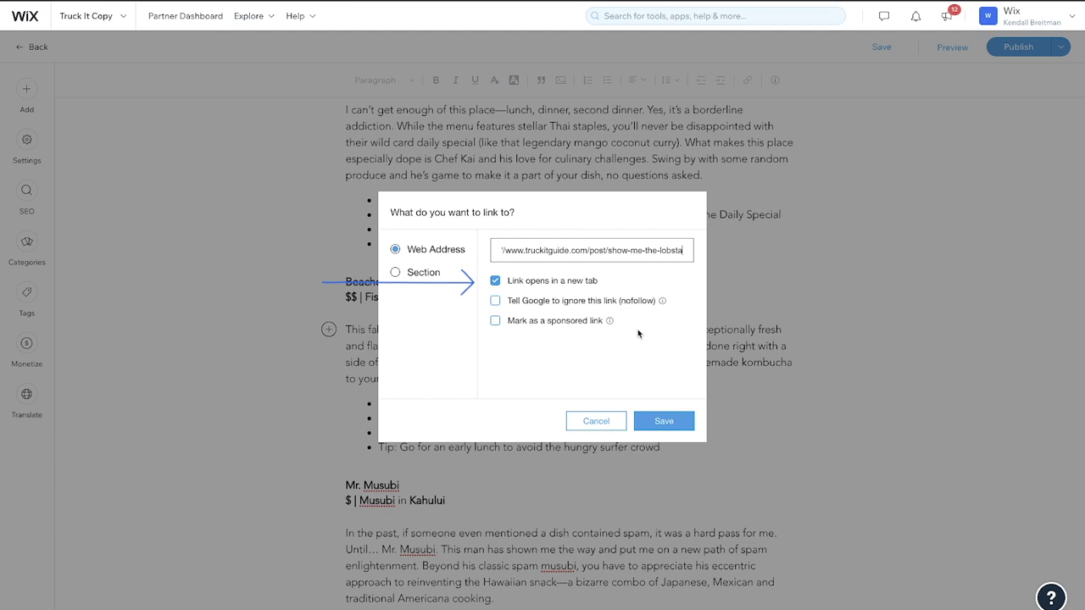
left_click(670, 416)
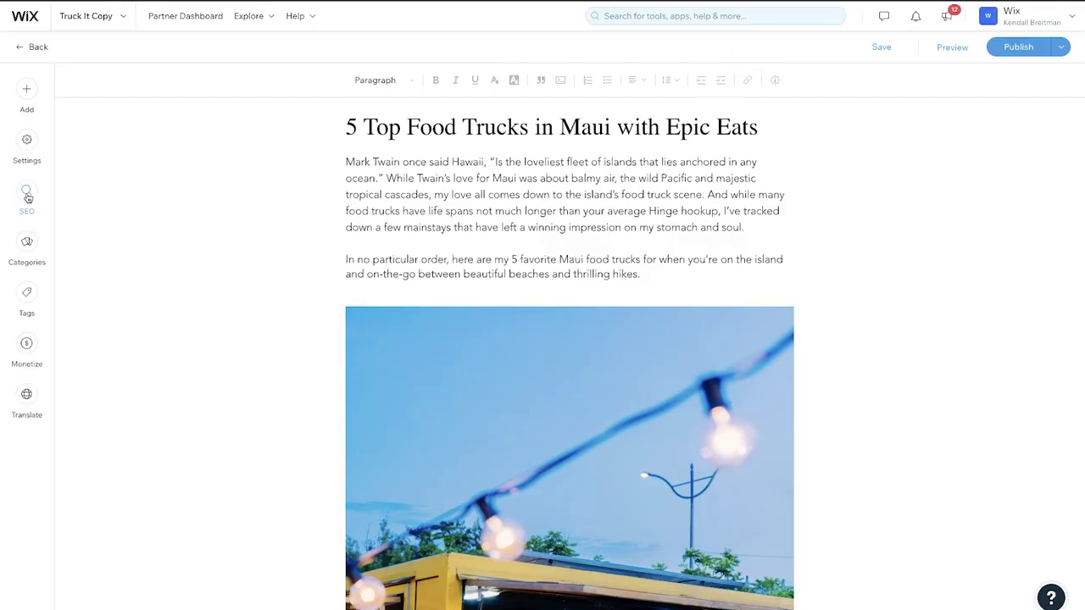
- Open the post's SEO settings from the left sidebar
left_click(26, 195)
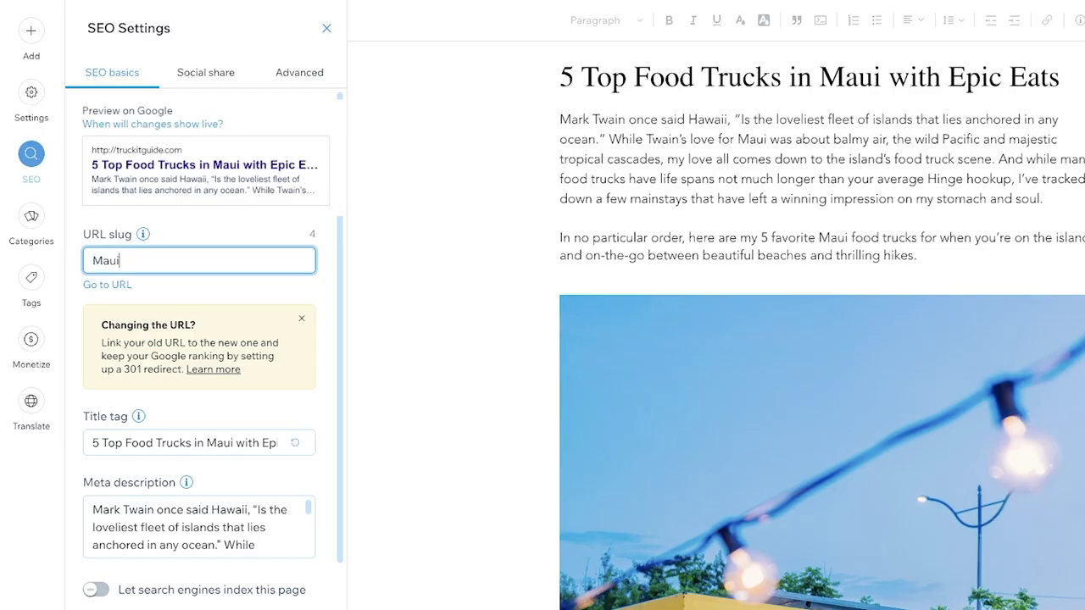
- Complete the URL slug as maui-food-trucks, then check the Title tag field
type("-Food-Trucks")
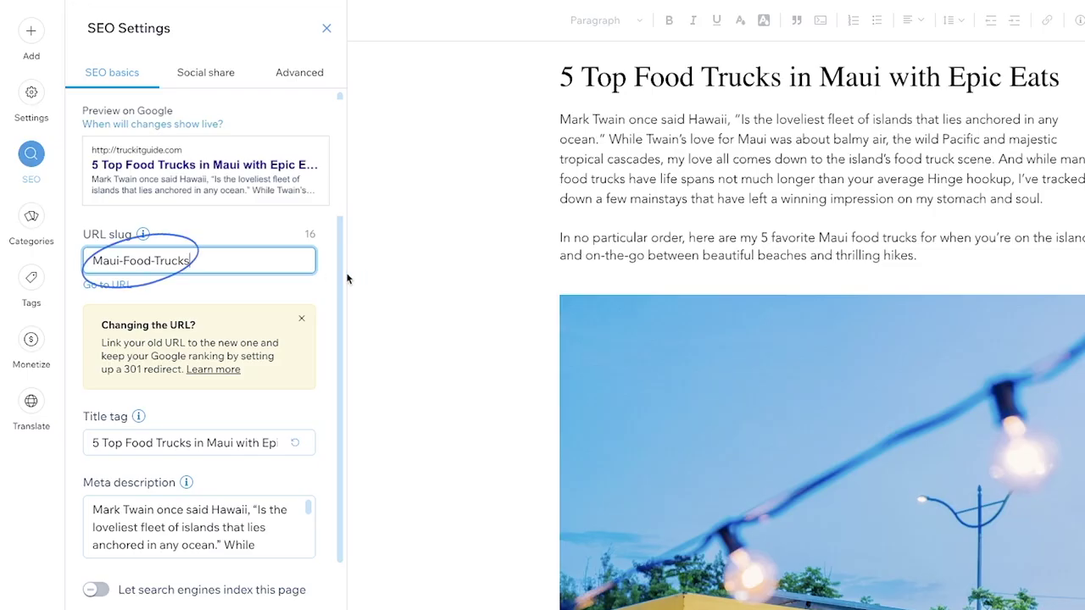
left_click(347, 278)
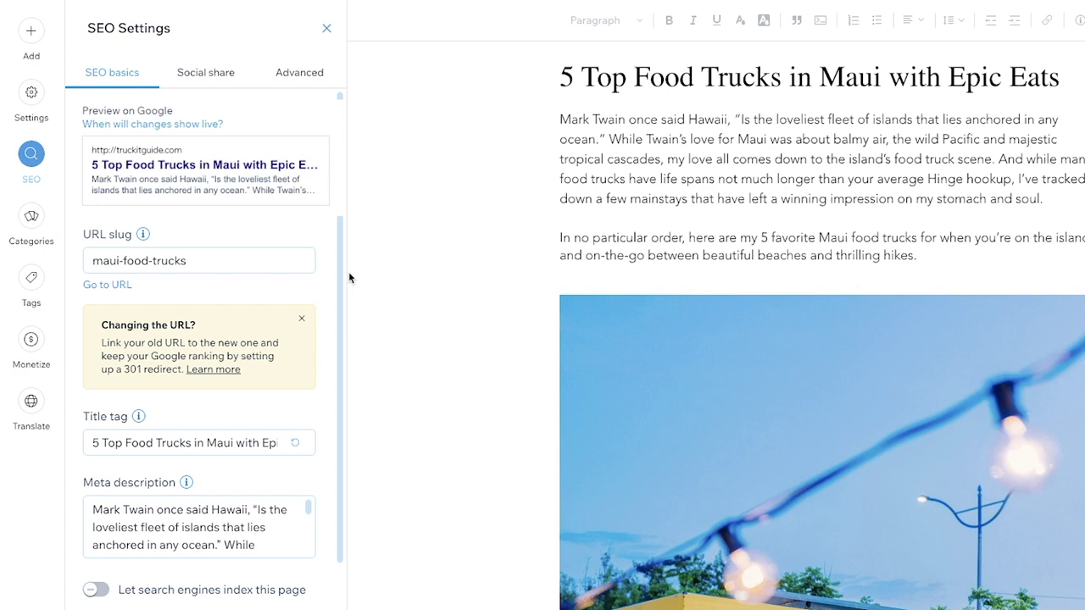
scroll(339, 280, "down", 2)
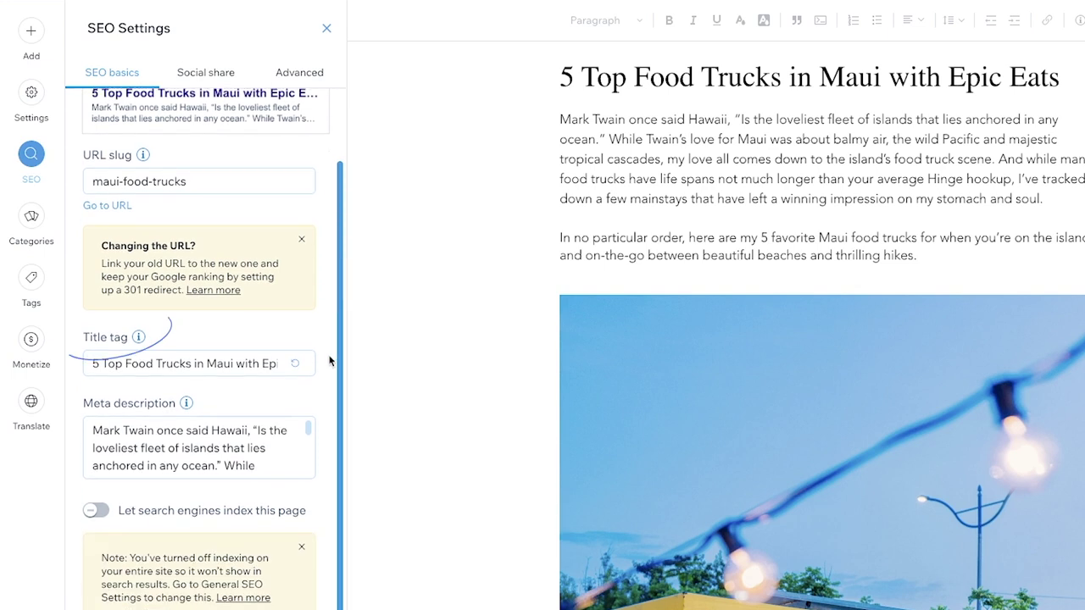
left_click(260, 371)
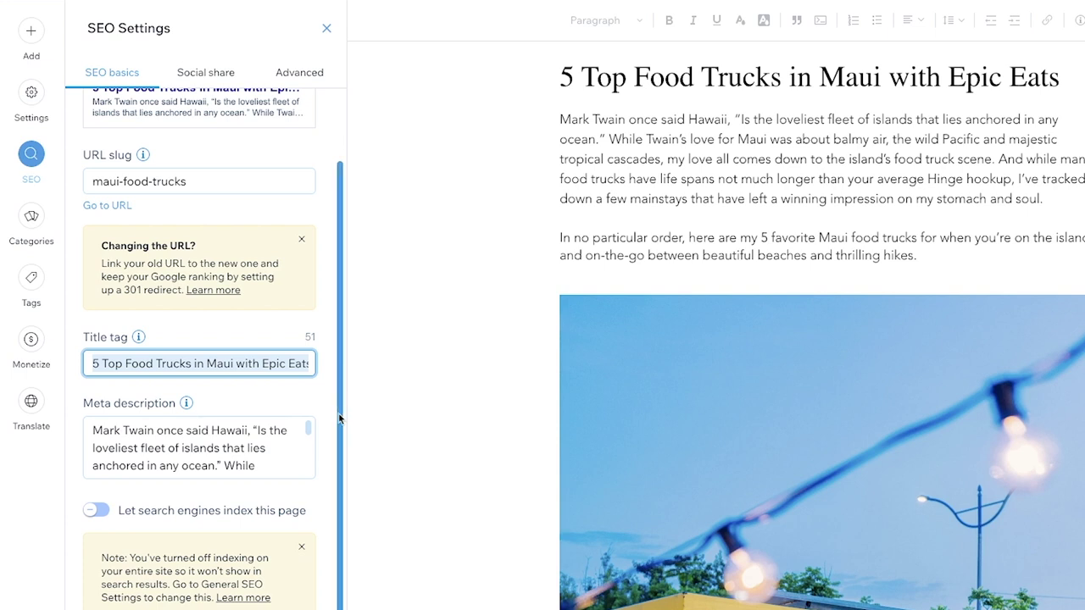
- Replace the meta description with one beginning 'Hangry in paradise?' and allow search engines to index the post
left_click(297, 460)
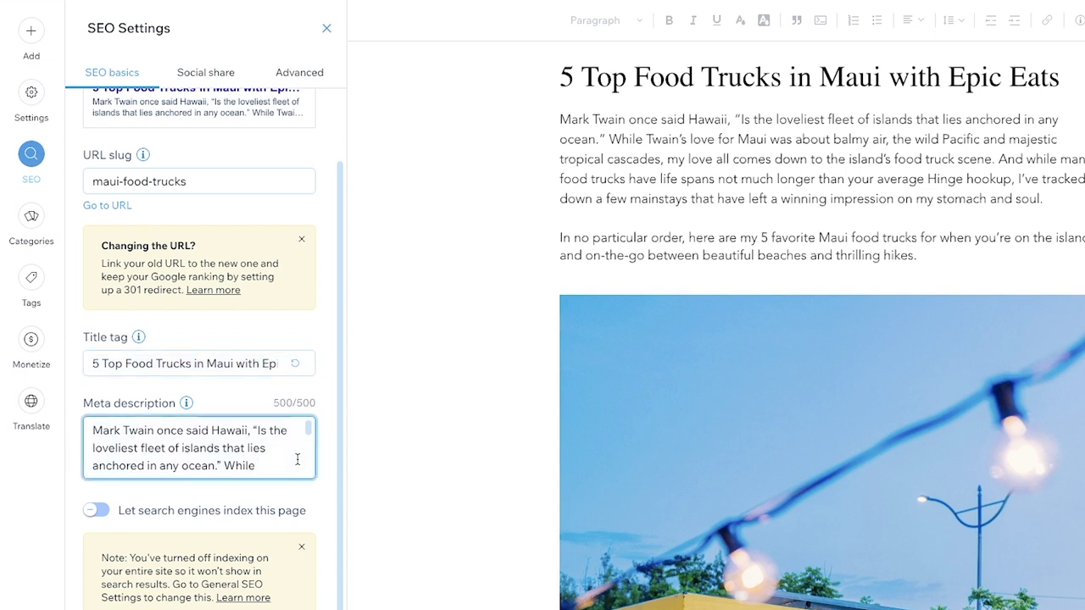
scroll(298, 460, "down", 5)
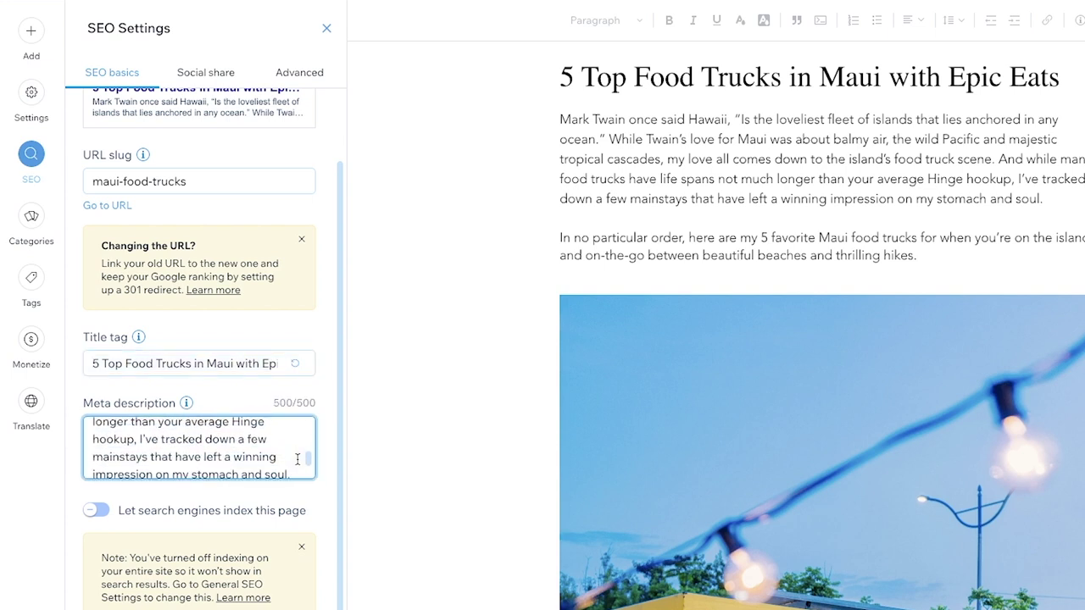
scroll(298, 459, "down", 2)
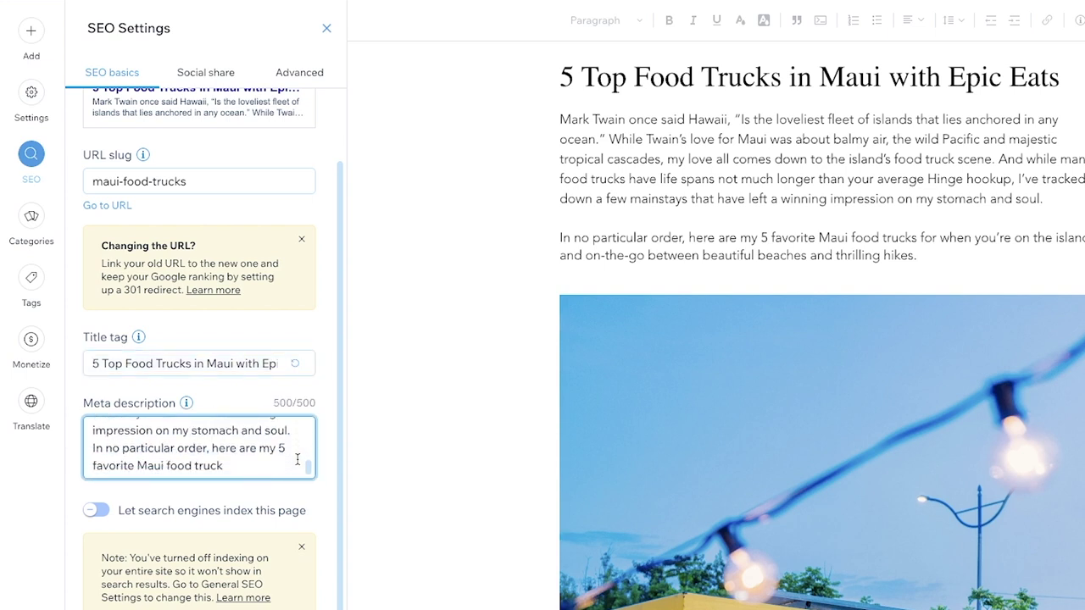
key("ctrl+a")
type("Han")
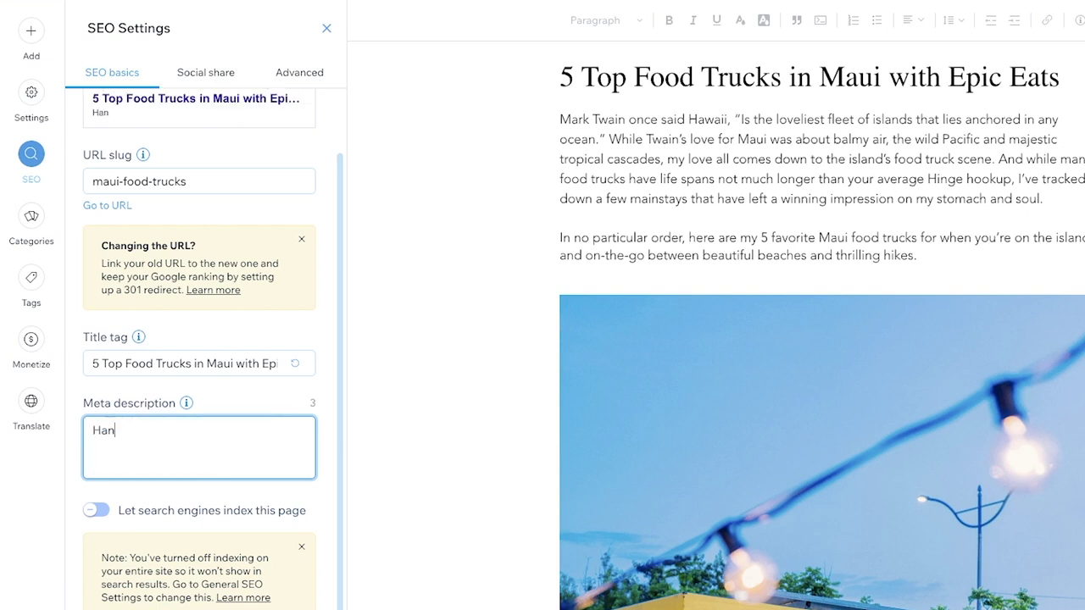
type("gry in paradise? Discover the be")
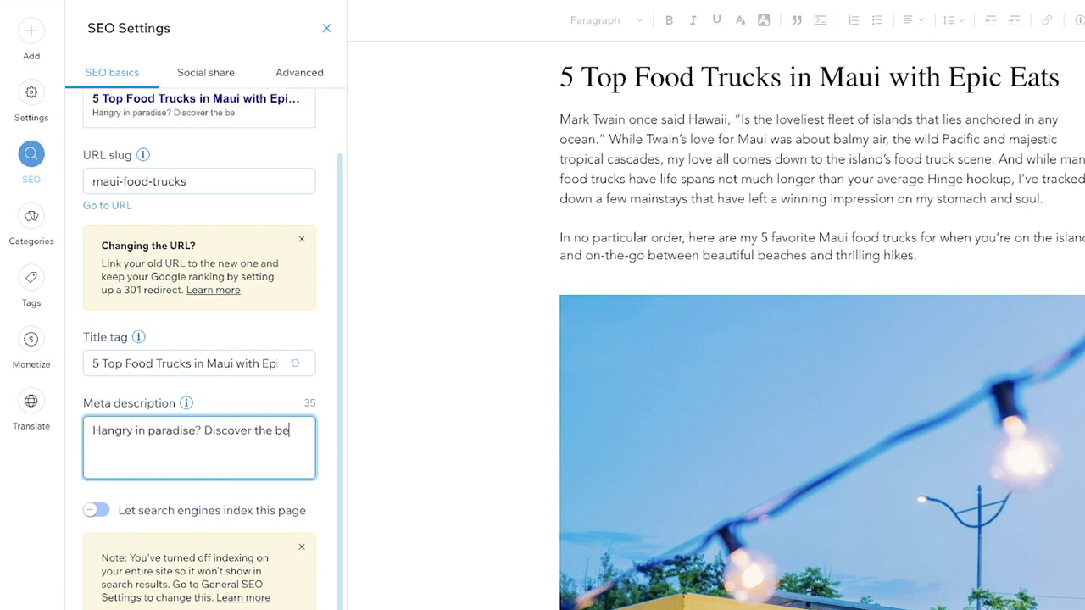
type("st food trucks on Maui,")
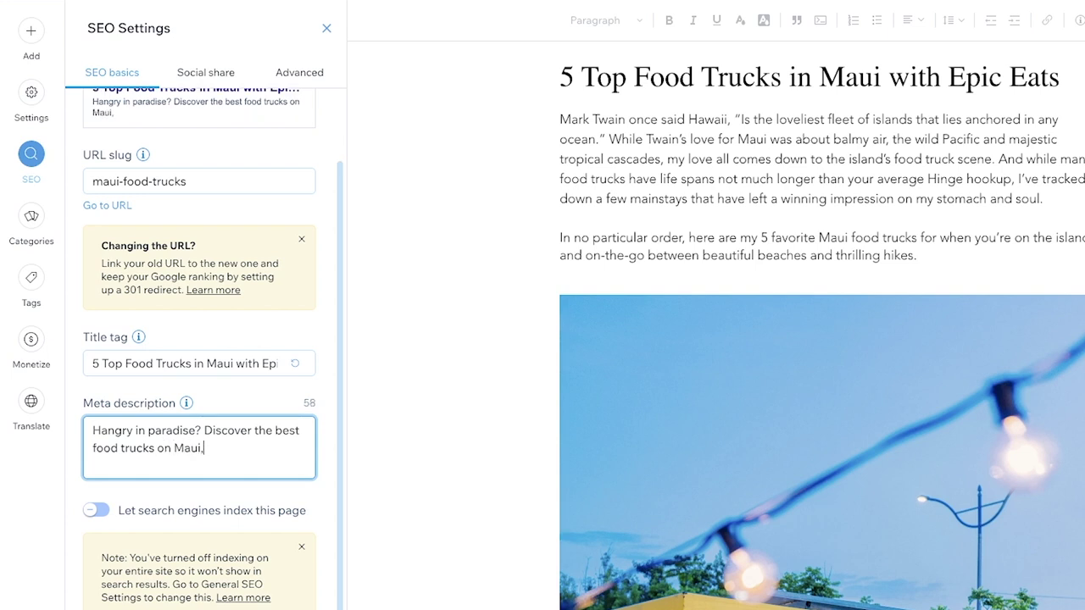
type(" from traditional eats l")
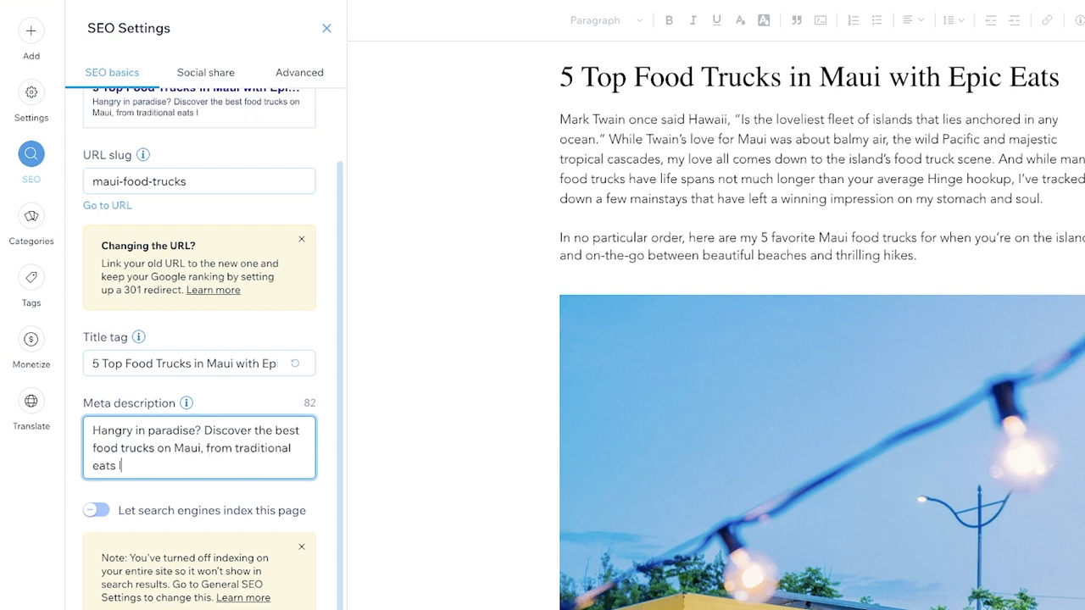
type("ike poke and musubi to fish and ")
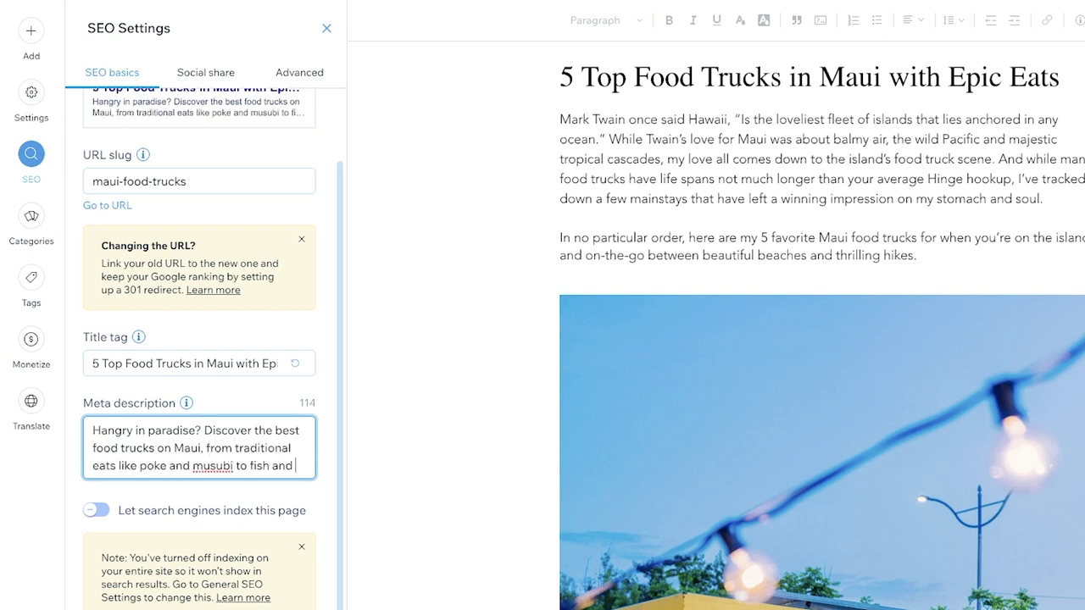
type("chips and Thai.")
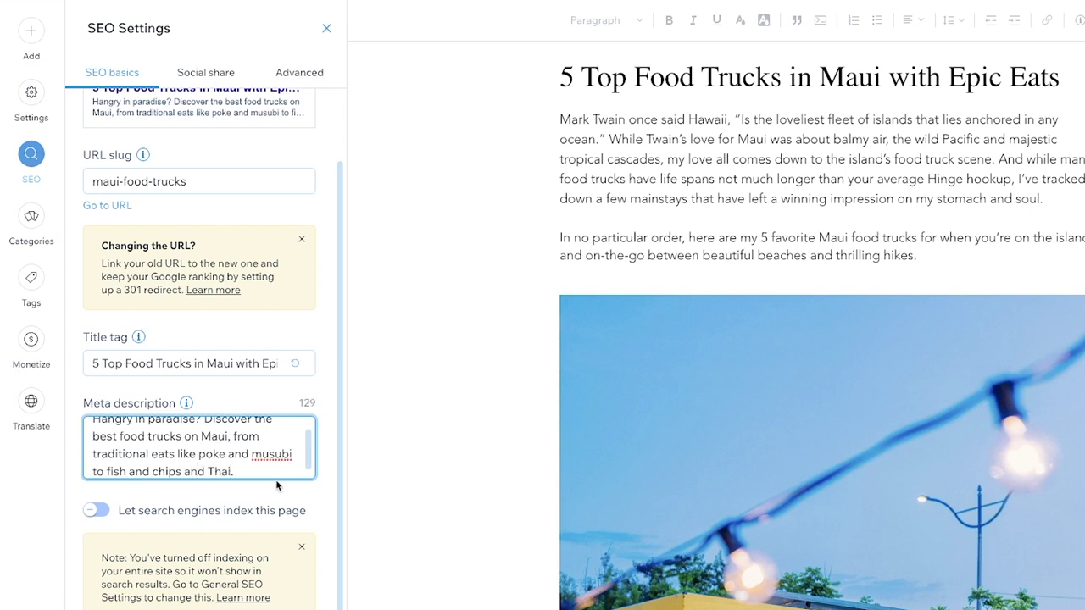
left_click(97, 510)
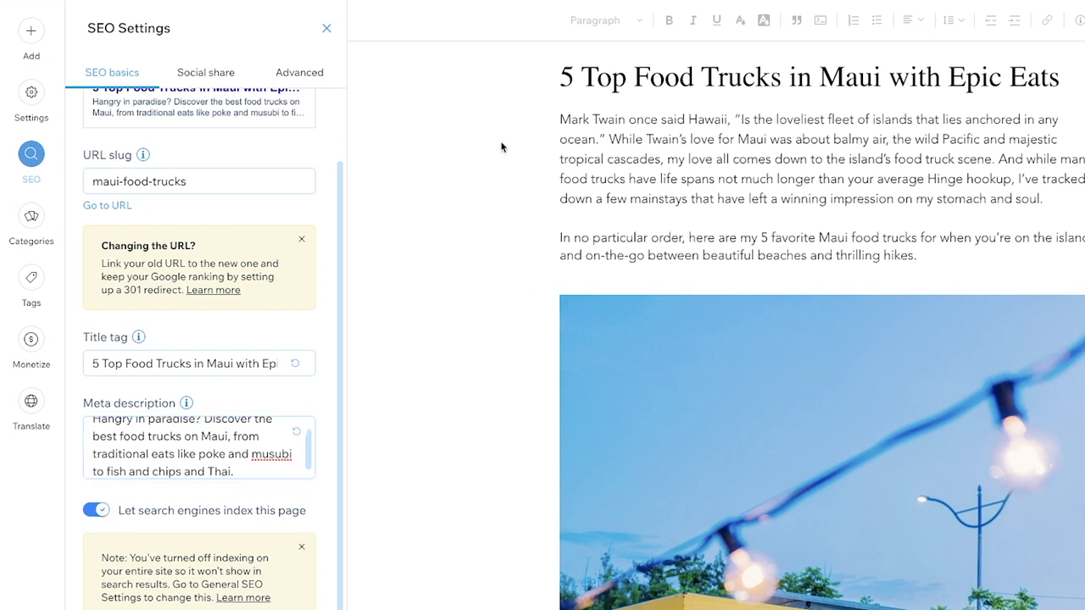
left_click(234, 78)
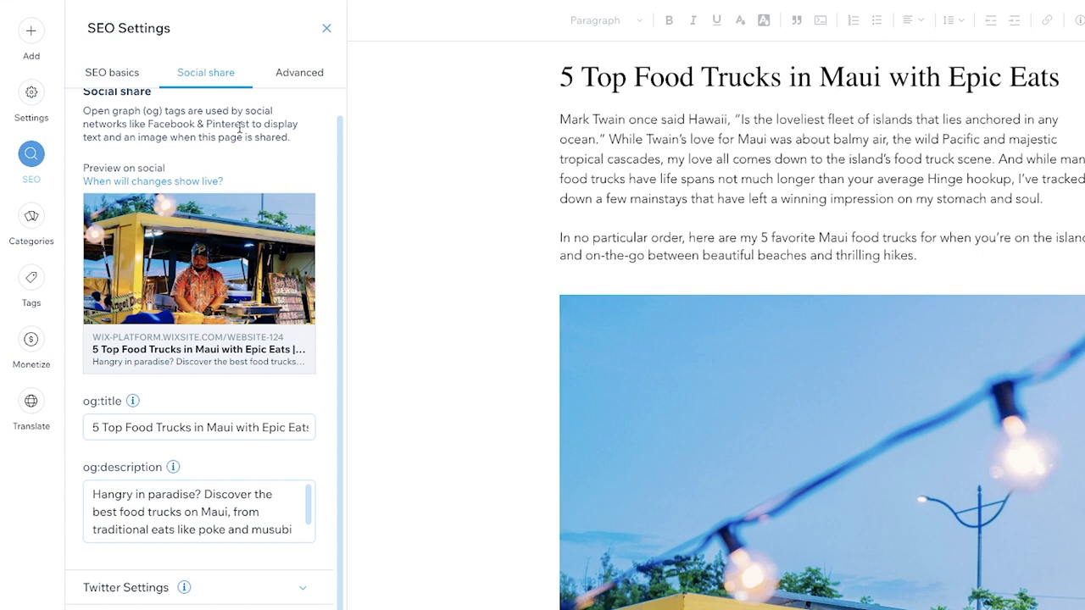
- Set the social share title to '5 Top Food Trucks in Maui with Epic Eats'
scroll(249, 156, "up", 1)
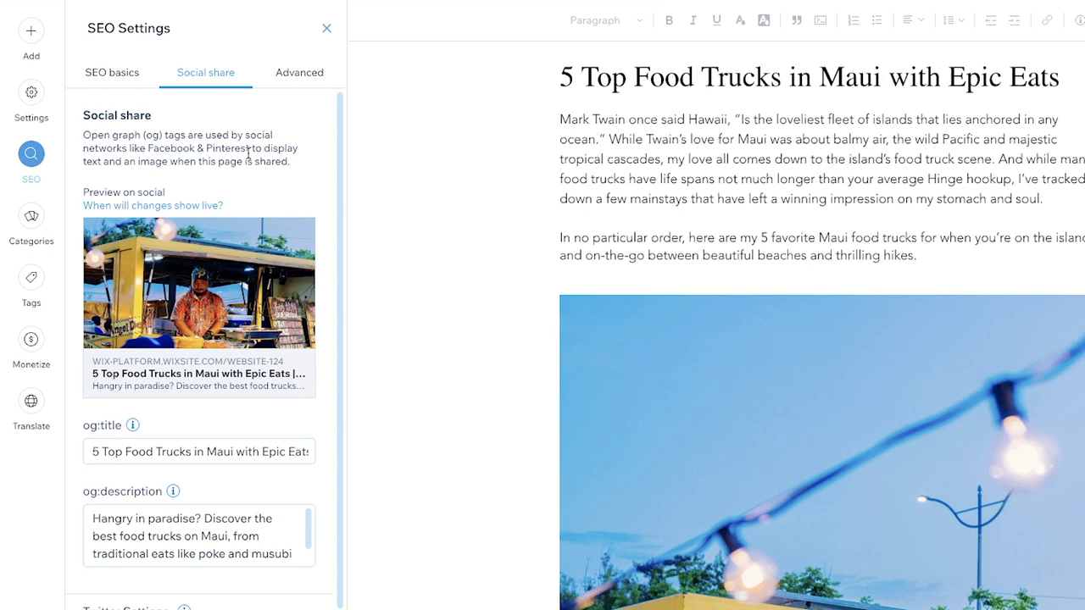
scroll(248, 151, "down", 1)
scroll(247, 151, "up", 1)
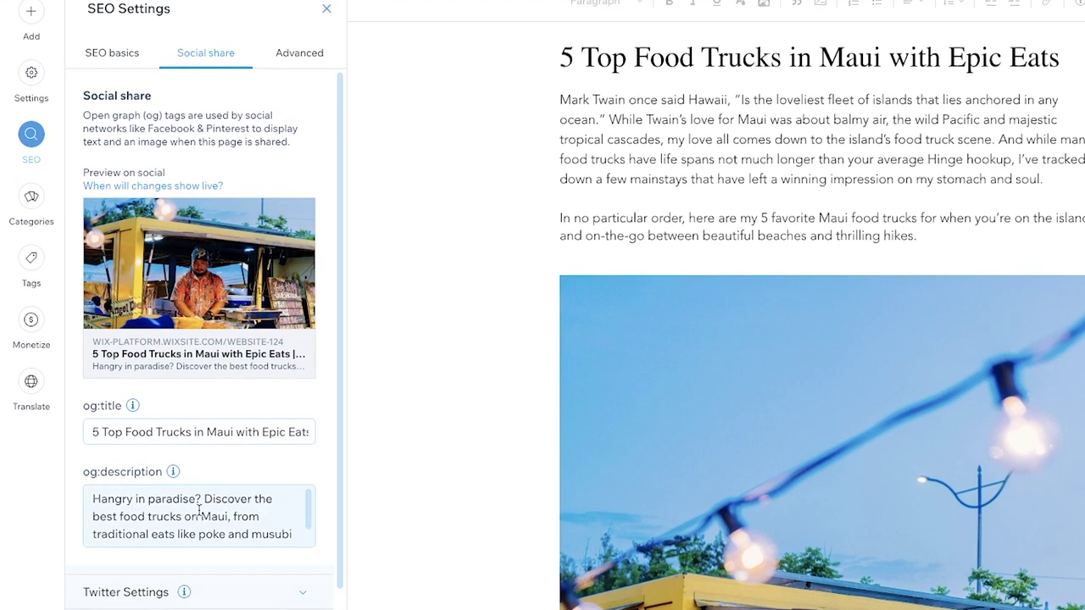
left_click(203, 418)
key("ctrl+a")
key("BackSpace")
type("5 ")
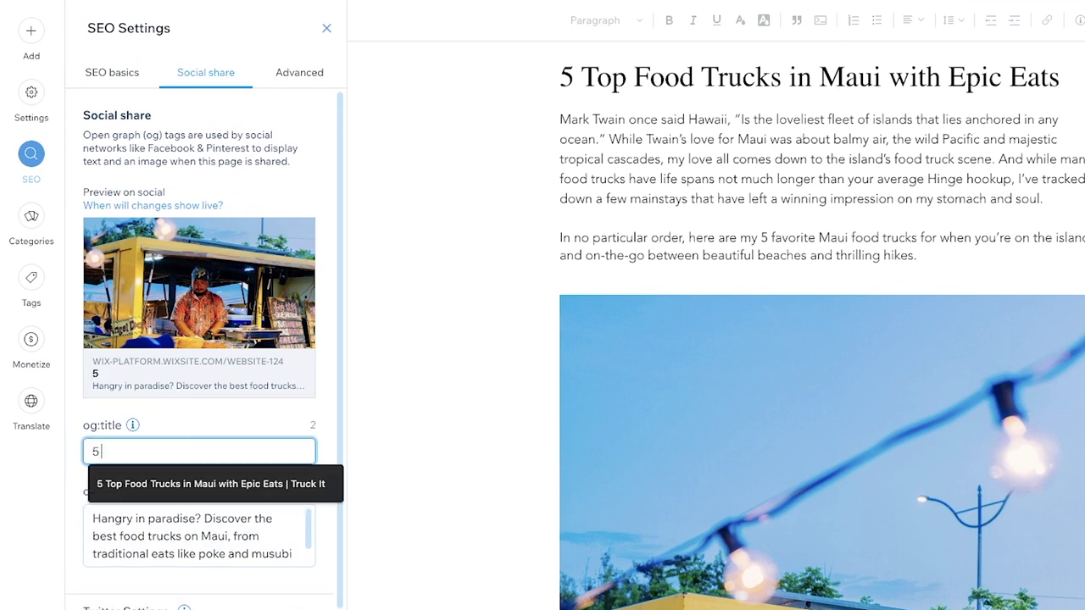
type("Top Food Trucks in Maui with Epic Eats")
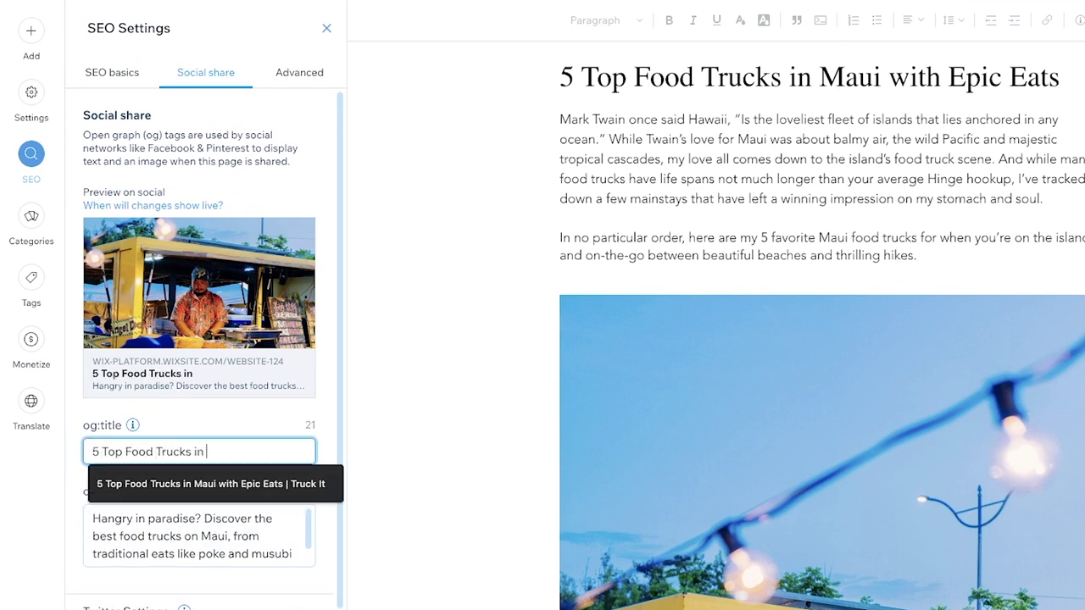
- Replace the social share description with a shorter pasted version ending in a period
left_click(198, 534)
key("ctrl+a")
type("Discover the best food trucks on Maui, from poke to Thai and beyond")
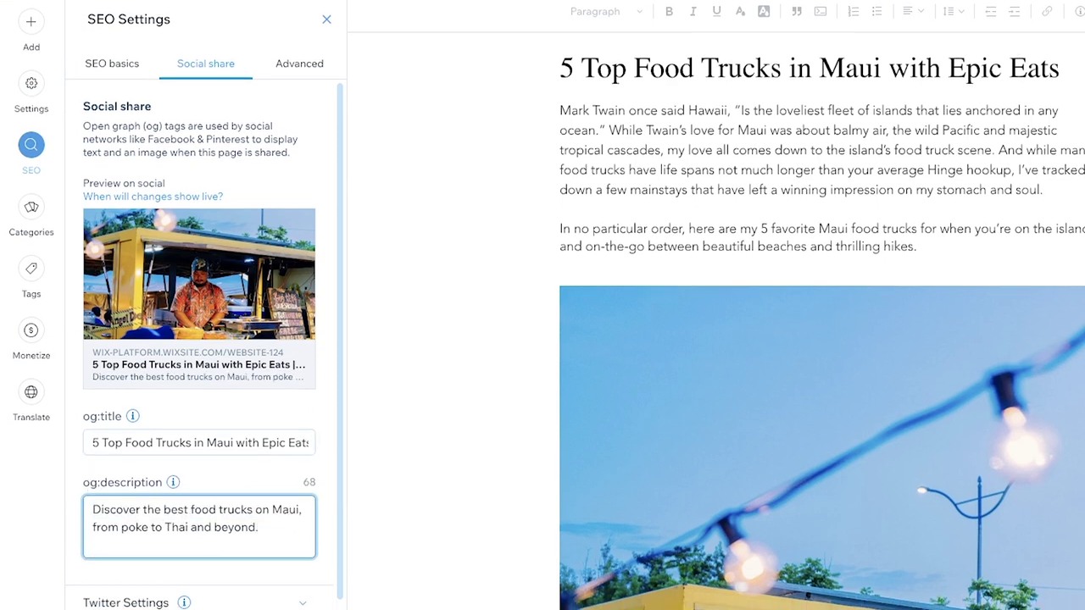
type(".")
- Set the Twitter card to the large image size
left_click(244, 606)
scroll(268, 576, "down", 5)
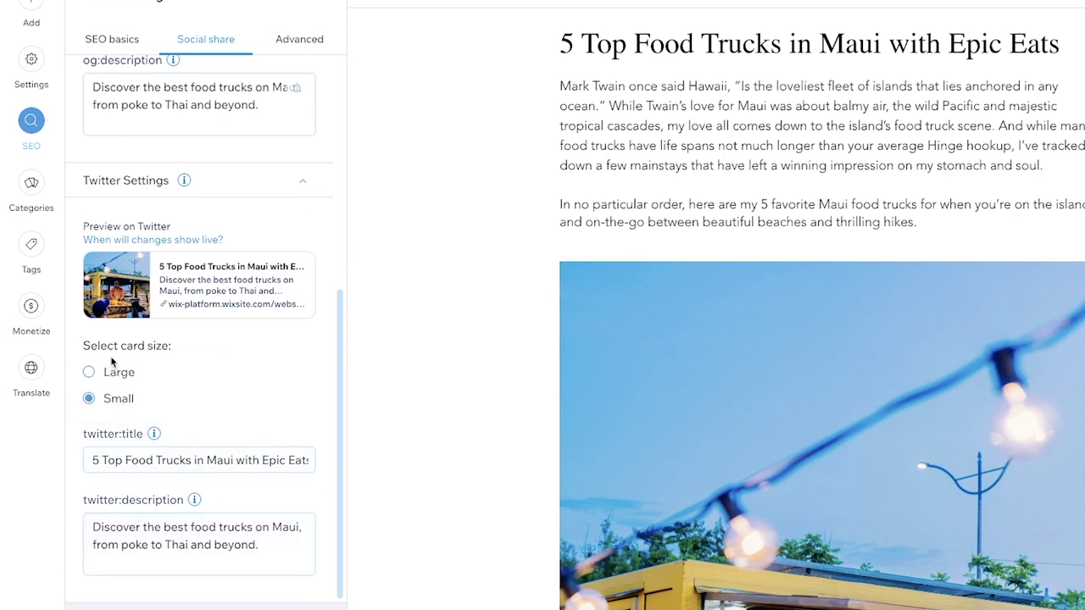
left_click(107, 371)
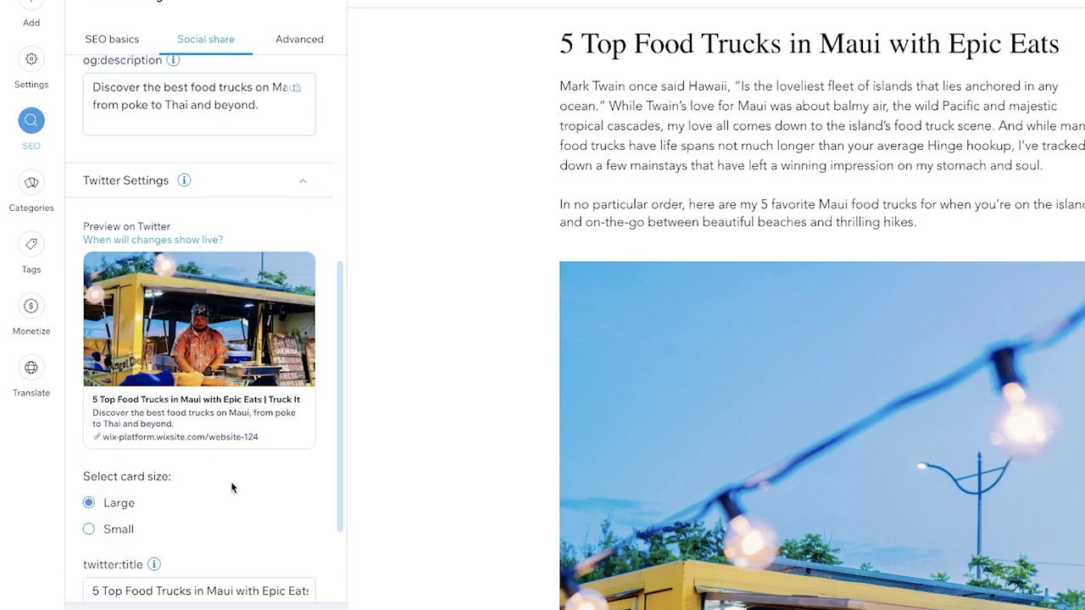
scroll(231, 488, "down", 1)
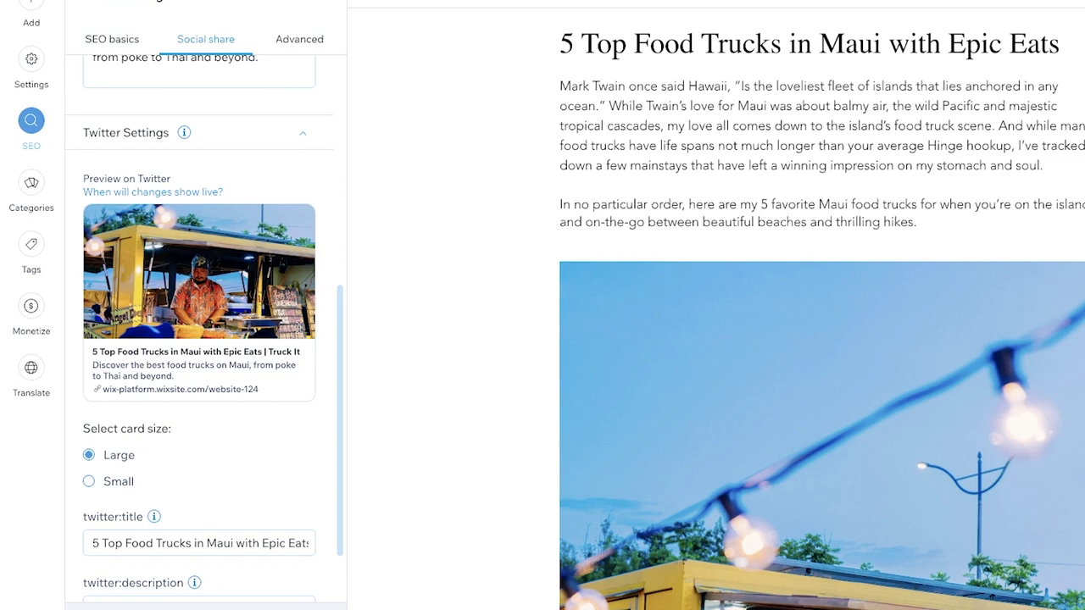
left_click(314, 41)
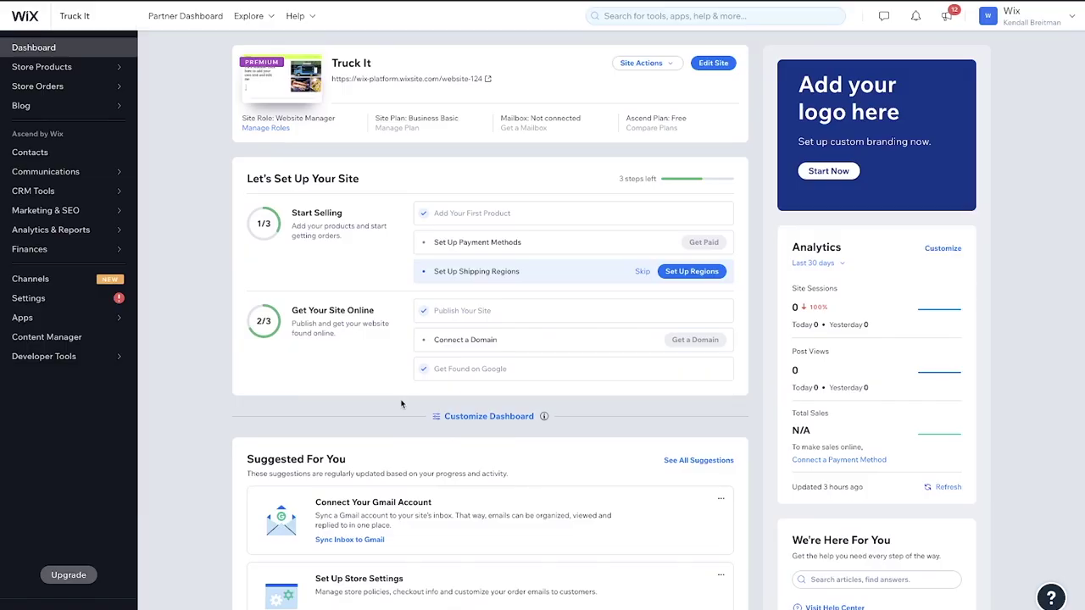
- In SEO Tools, open SEO Patterns and edit the Blog Posts pattern's SEO basics and social share section
mouse_move(97, 207)
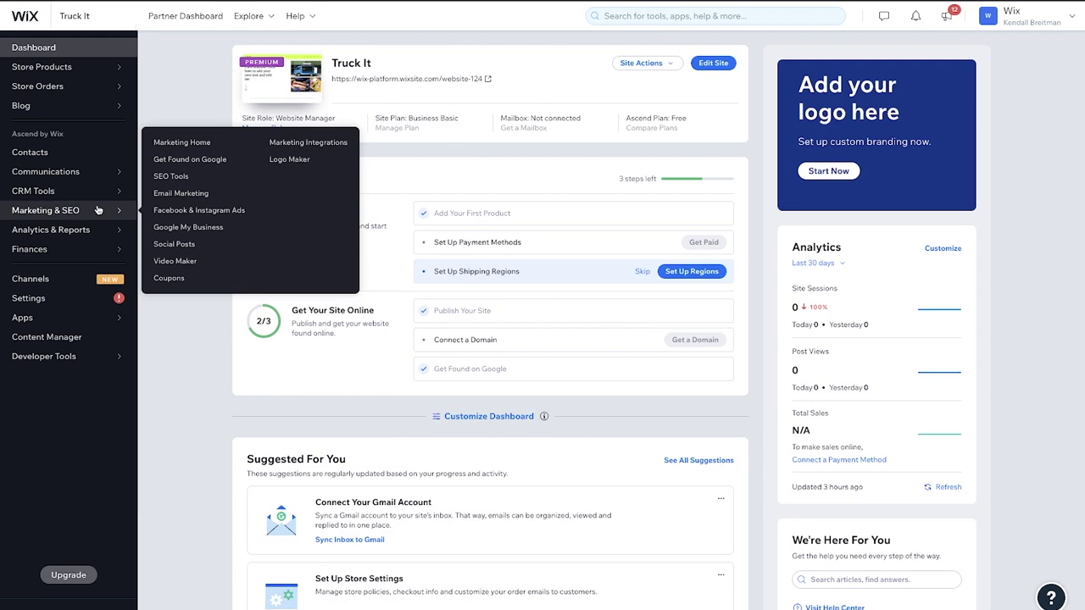
left_click(154, 184)
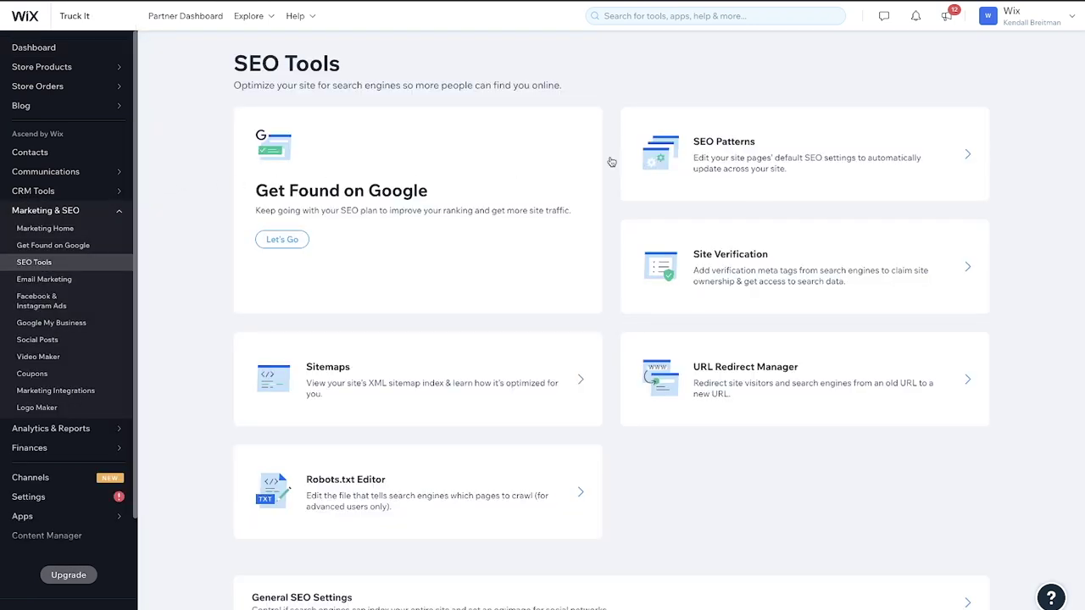
left_click(773, 150)
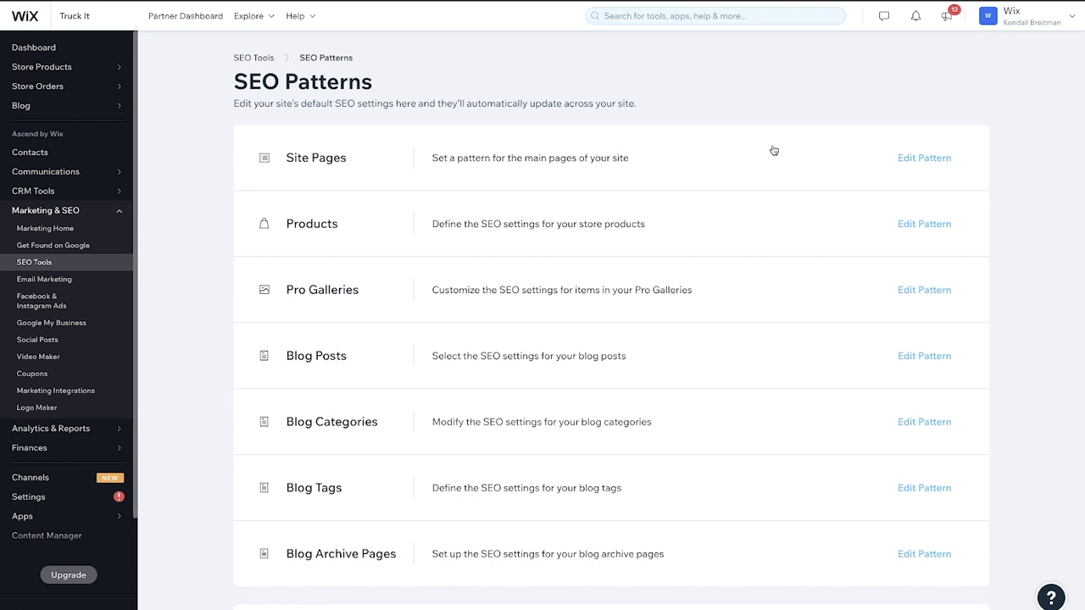
left_click(904, 358)
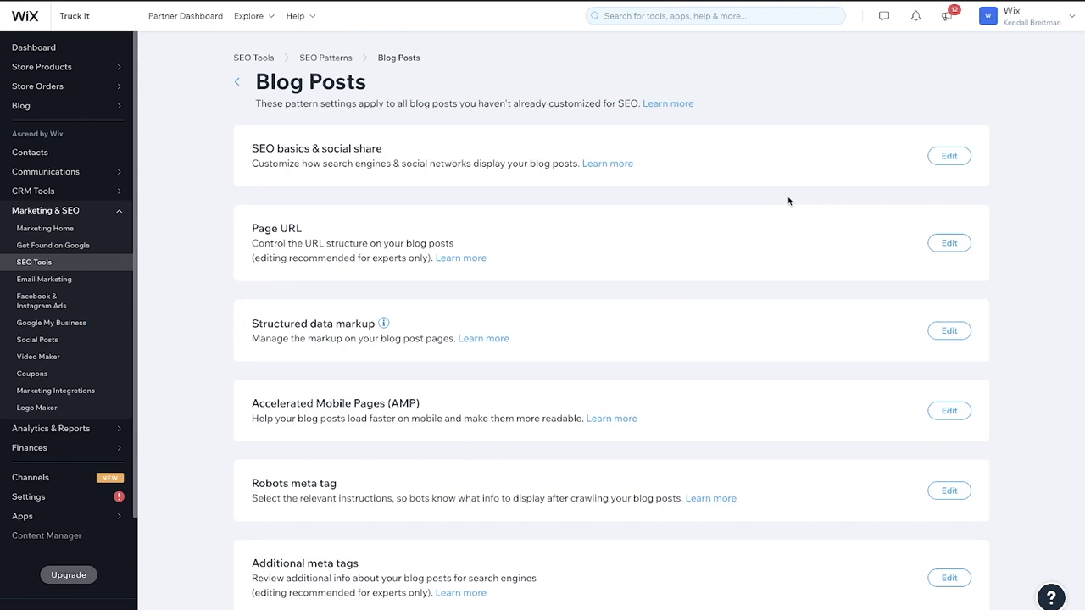
left_click(948, 156)
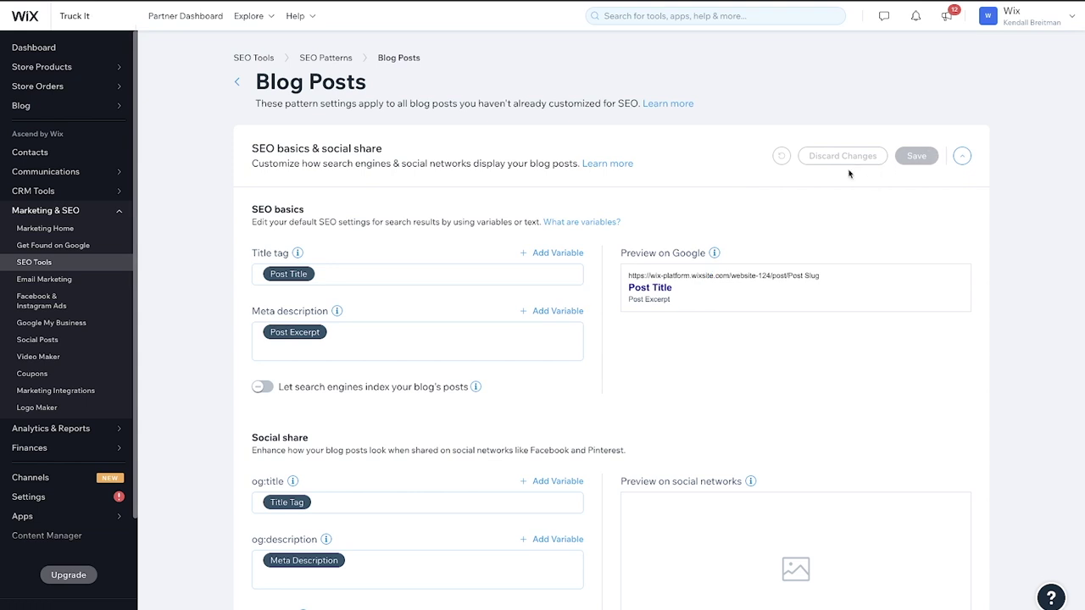
- Add the Site Name variable to the Title tag so it reads 'Post Title - Site Name'
left_click(566, 254)
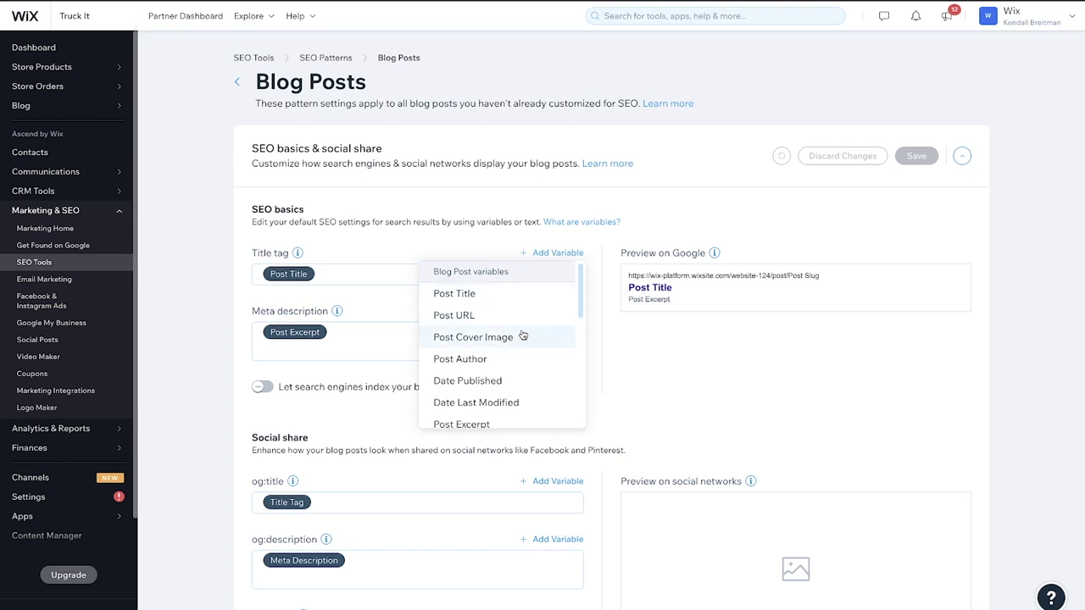
scroll(523, 336, "down", 3)
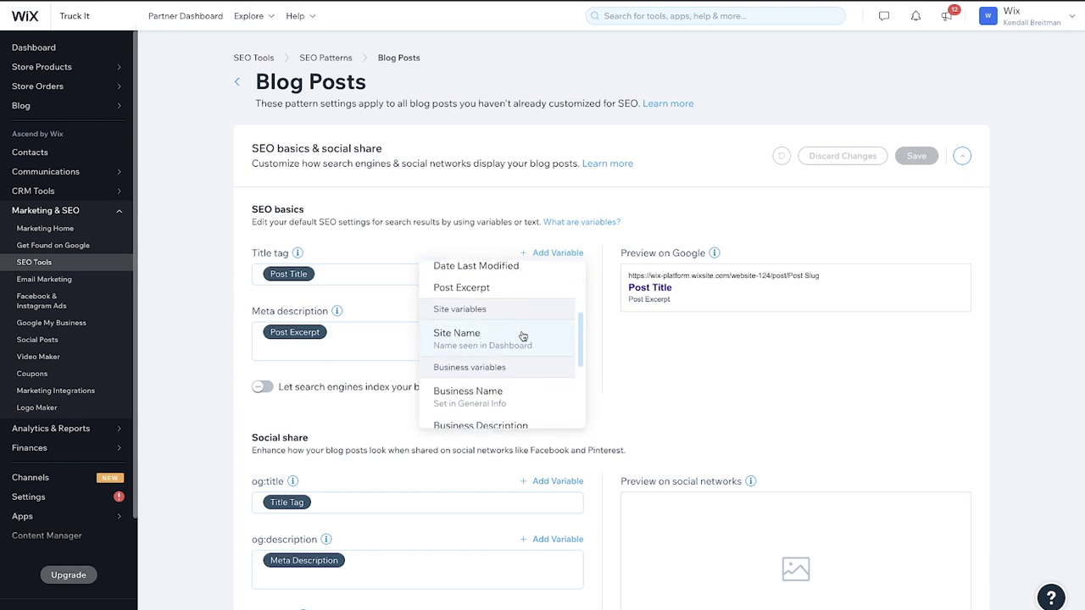
left_click(523, 336)
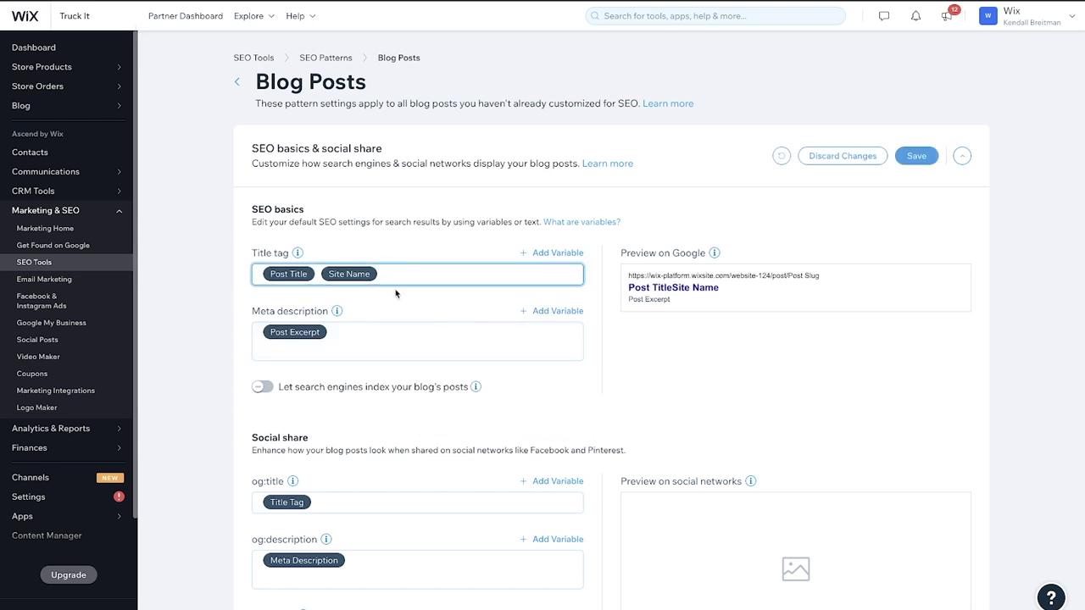
left_click(319, 274)
type("-")
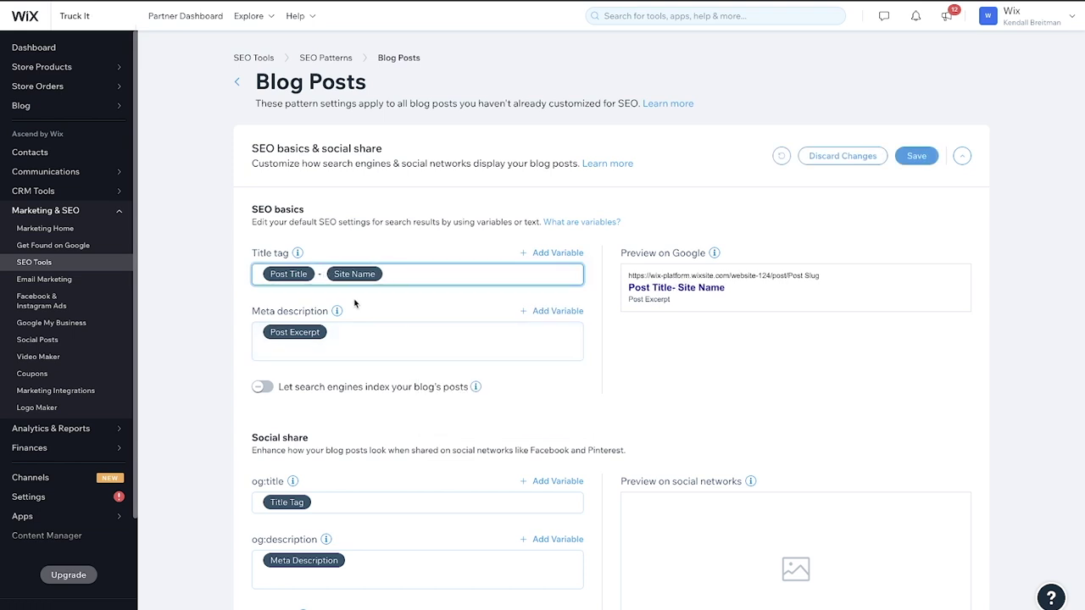
left_click(321, 274)
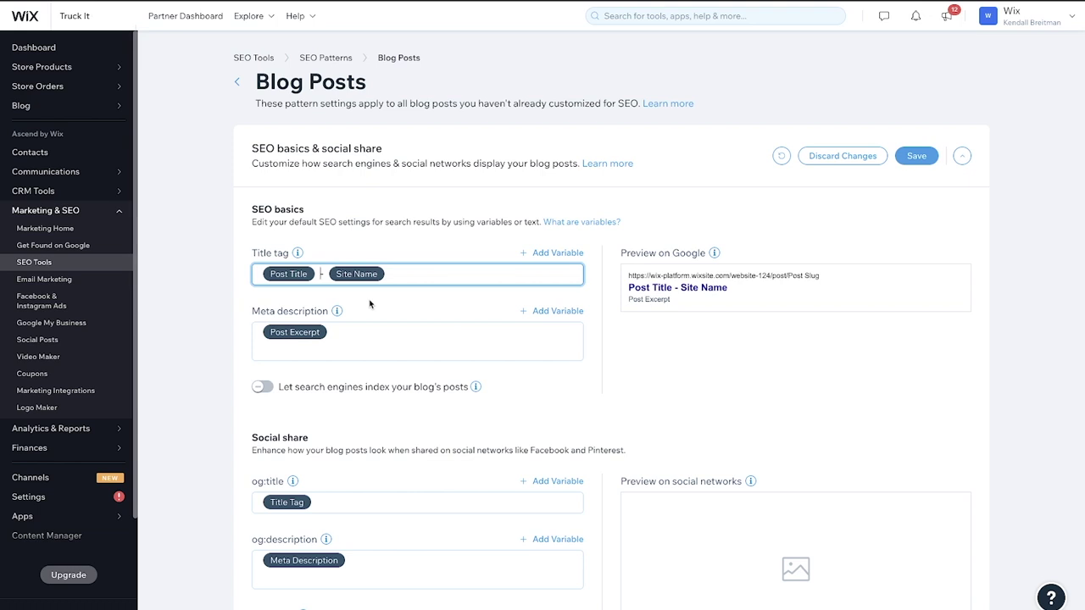
left_click(573, 312)
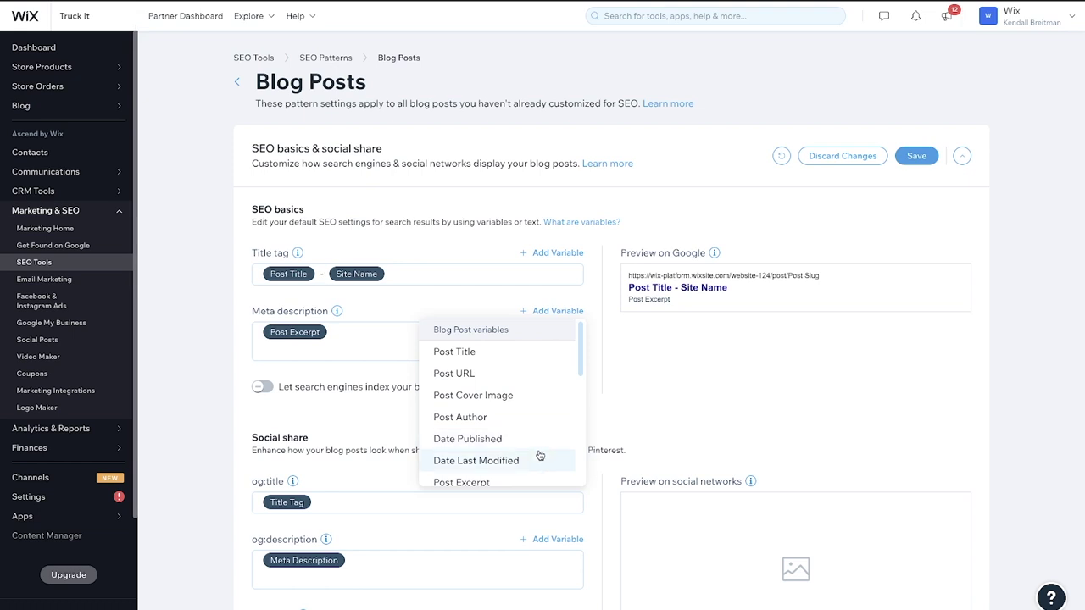
- Add Date Last Modified to the Meta description, separated from Post Excerpt by a dash
left_click(539, 459)
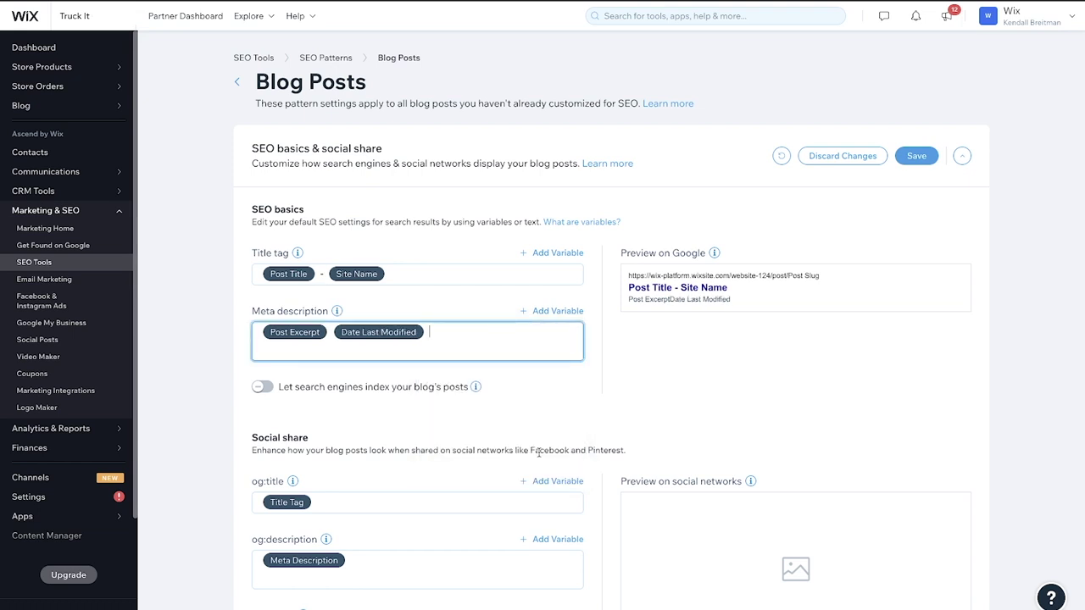
left_click(331, 333)
type("-")
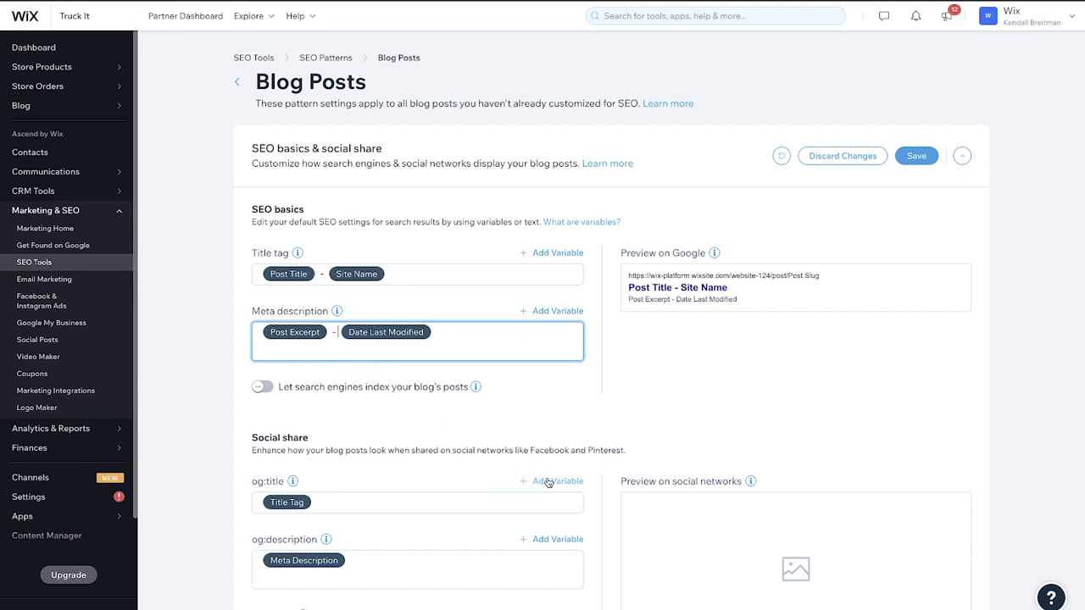
scroll(555, 469, "down", 6)
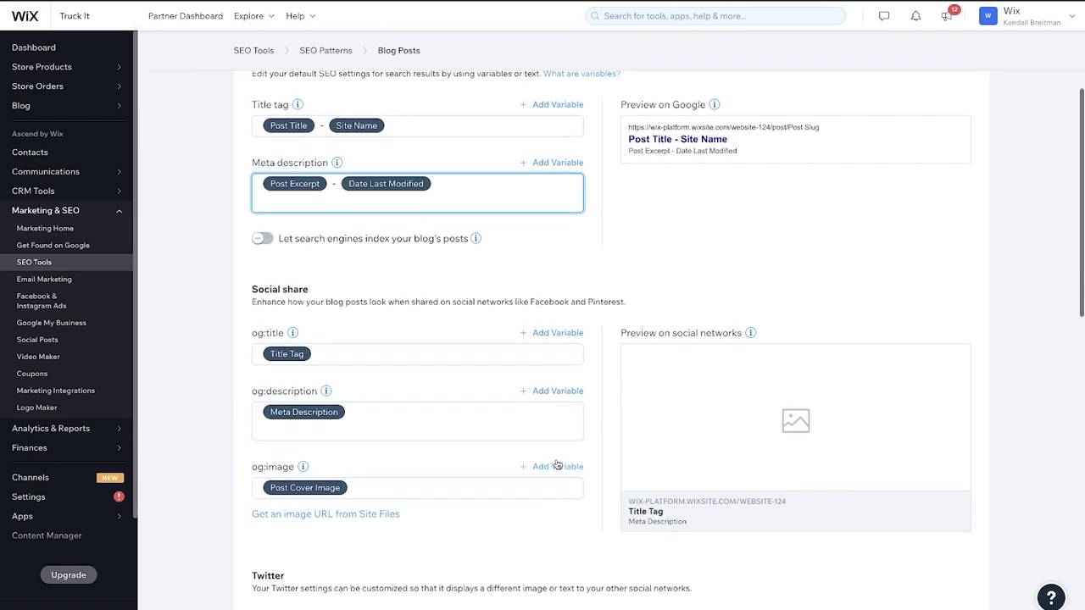
scroll(558, 465, "down", 1)
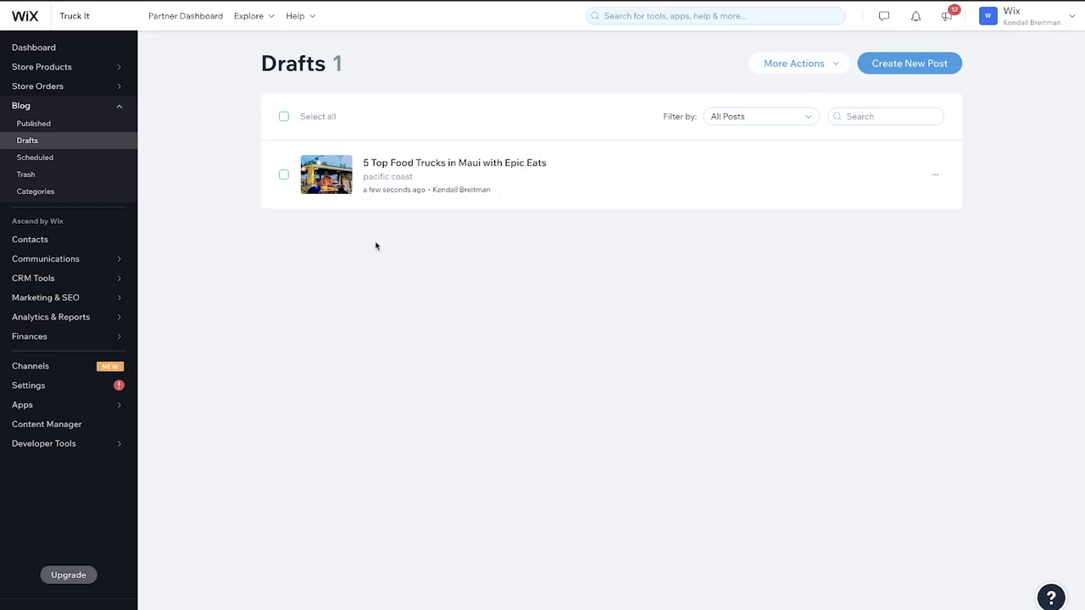
- Open the Maui food truck draft and bring up the first image's settings
left_click(397, 164)
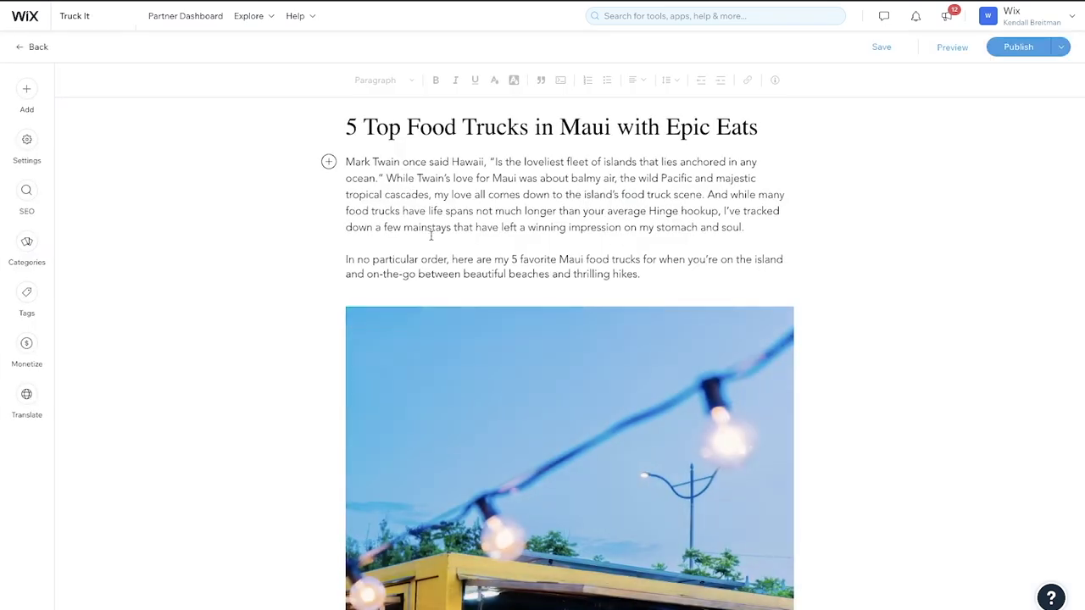
left_click(494, 385)
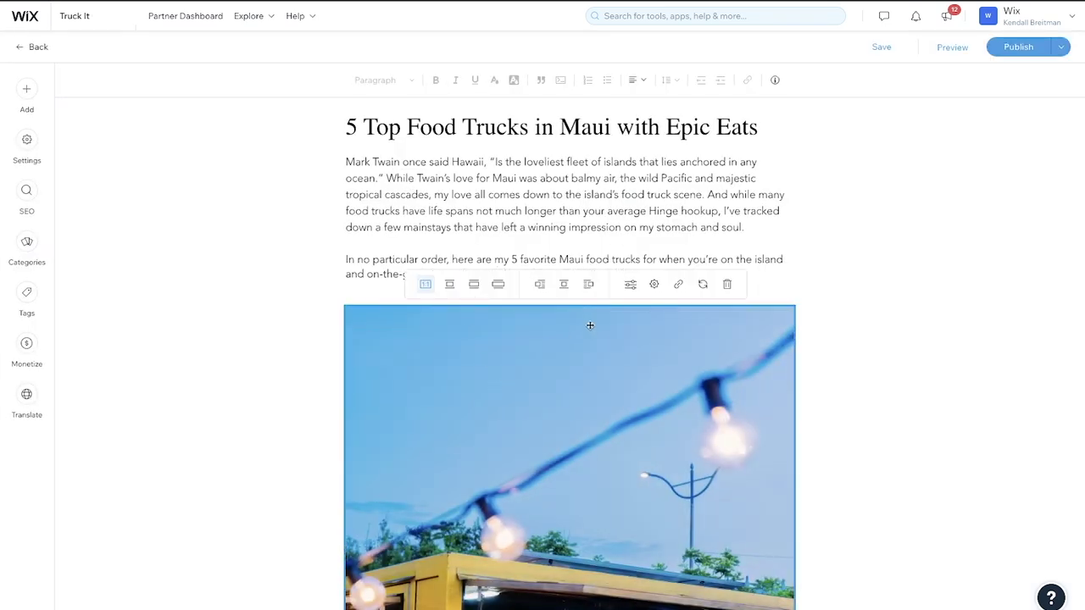
left_click(653, 286)
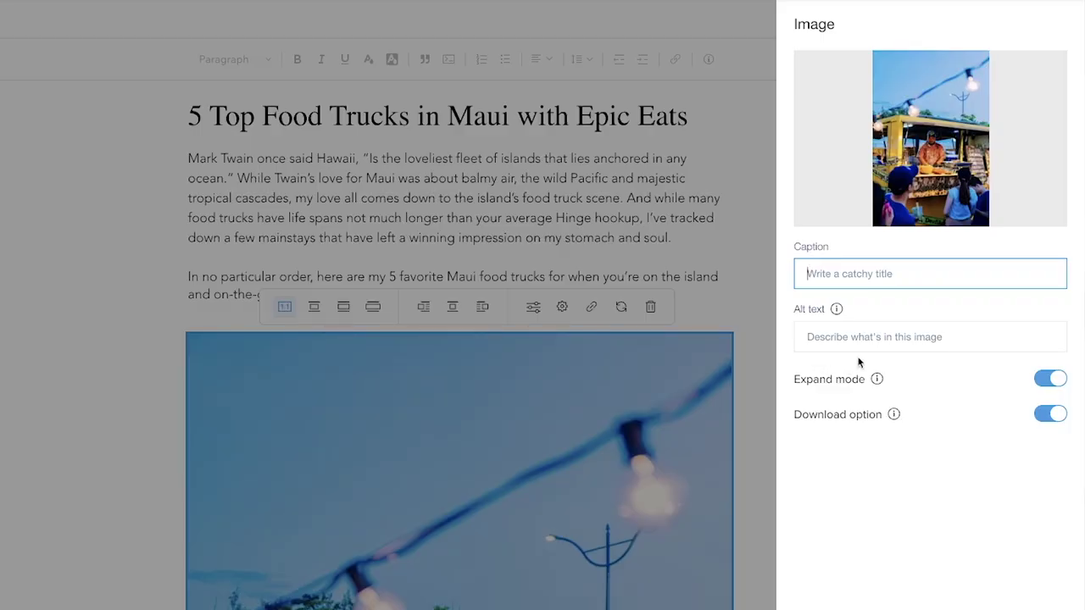
- Begin the first image's alt text with 'Devil & Ange' for the Devil & Angel truck
left_click(868, 341)
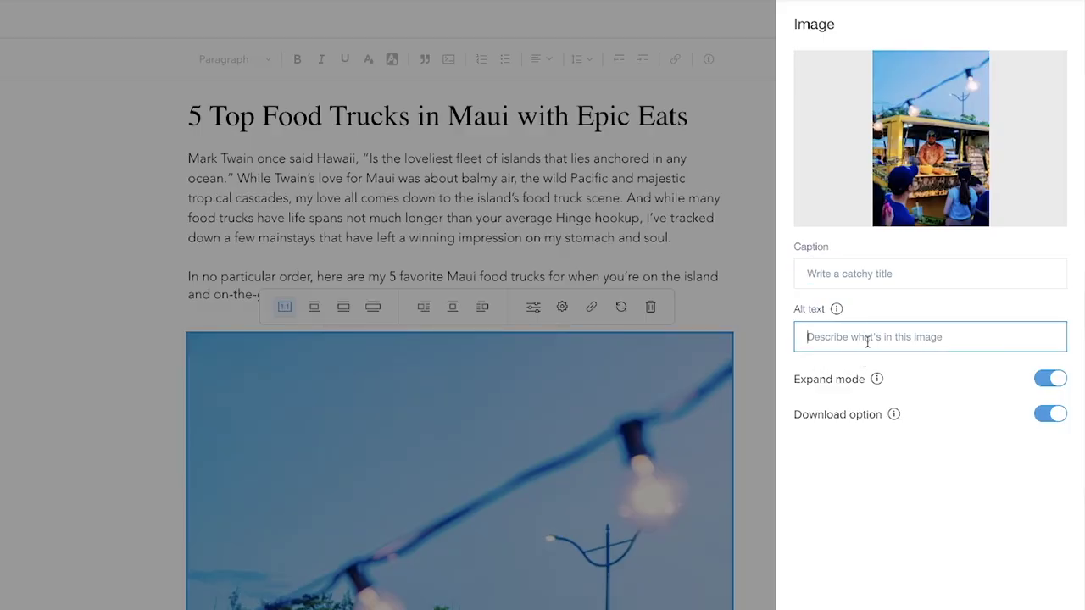
type("Devil &")
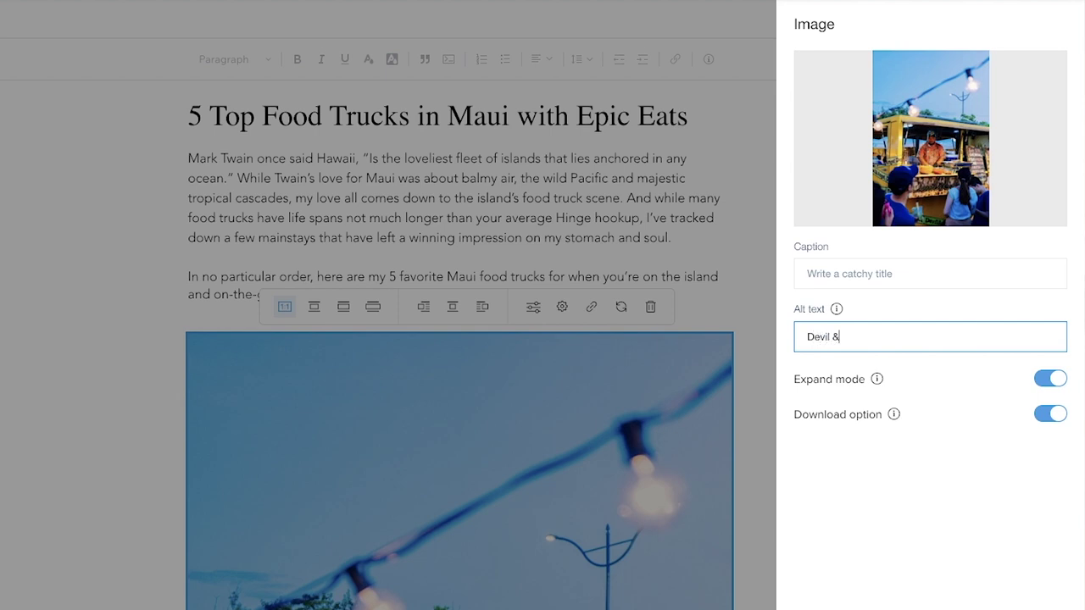
type(" Angel Tex-")
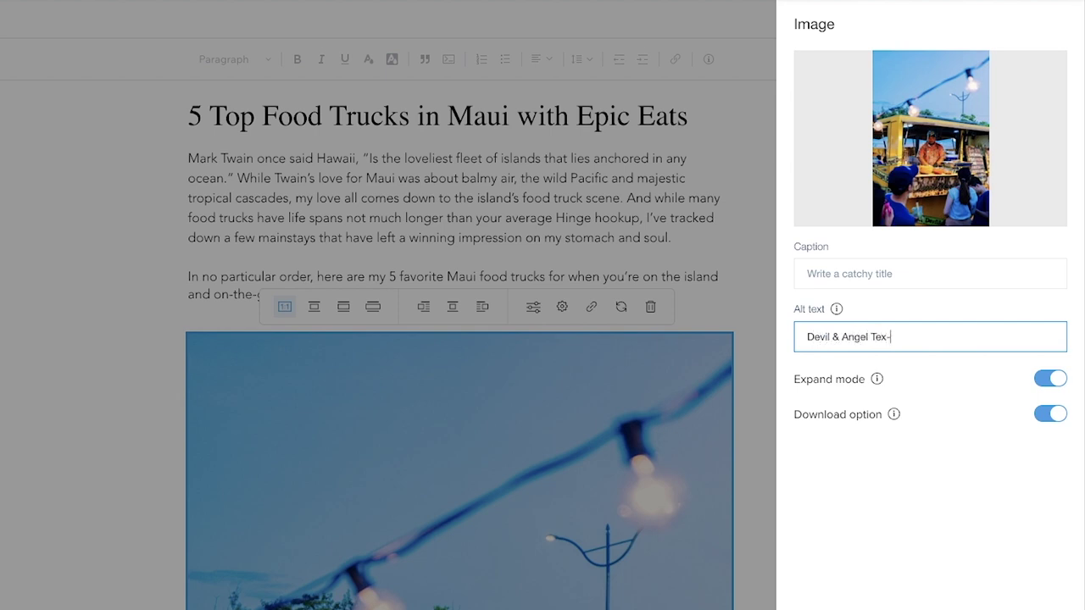
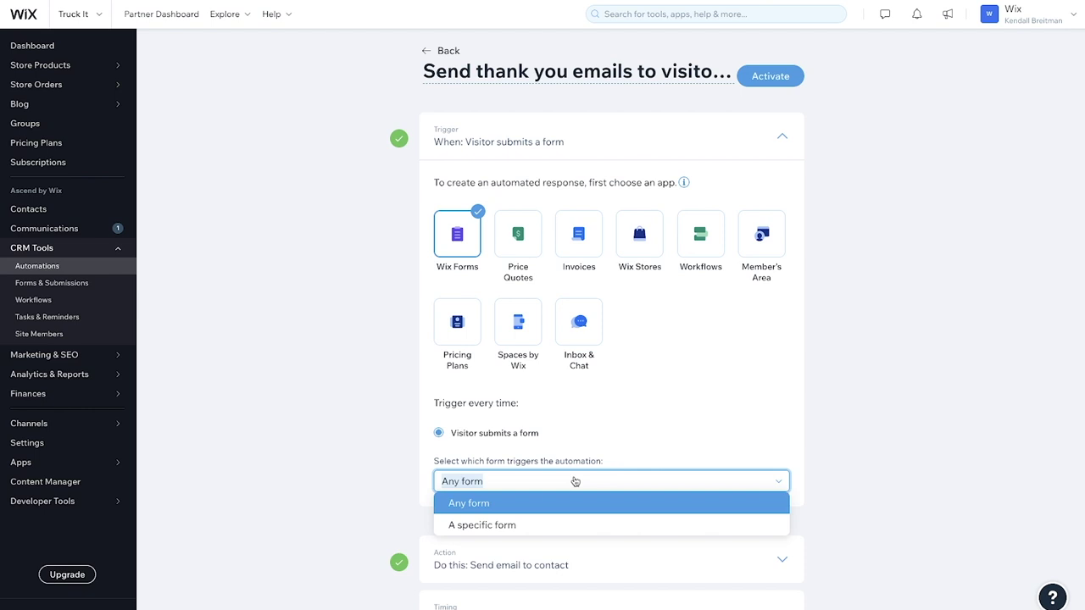
- Choose to trigger the thank-you automation on a specific Wix form only
left_click(577, 525)
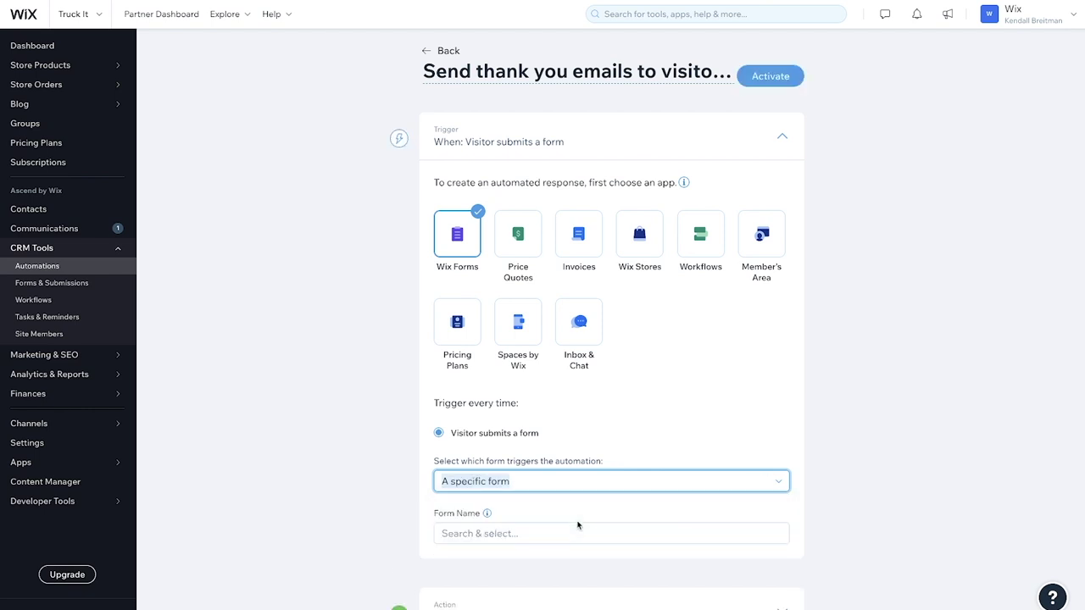
- Restrict the trigger to the Post page subscription form and expand the 'Send email to contact' action
left_click(578, 533)
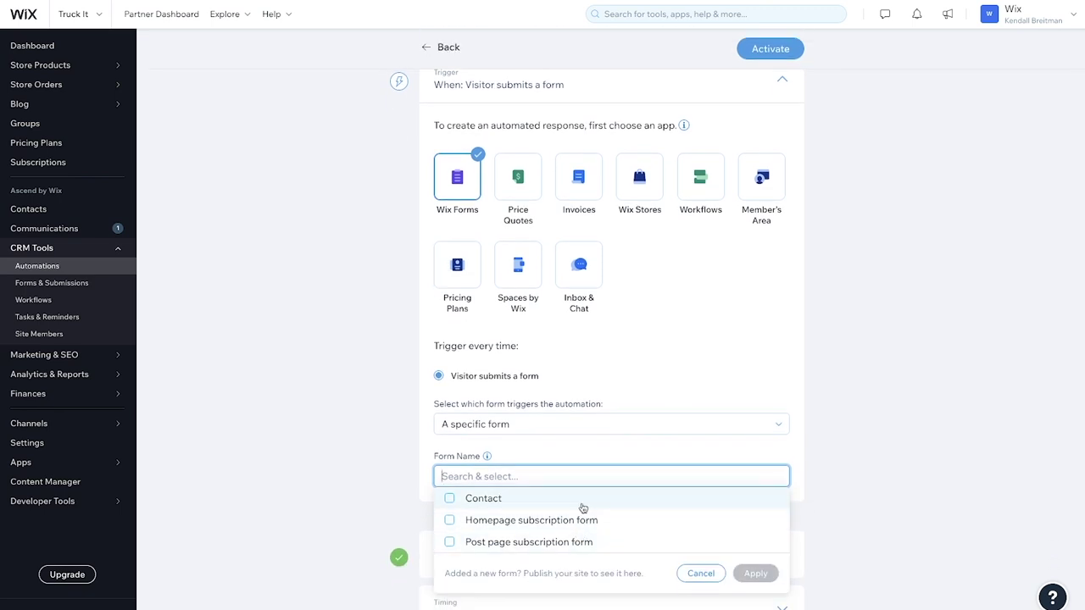
left_click(450, 542)
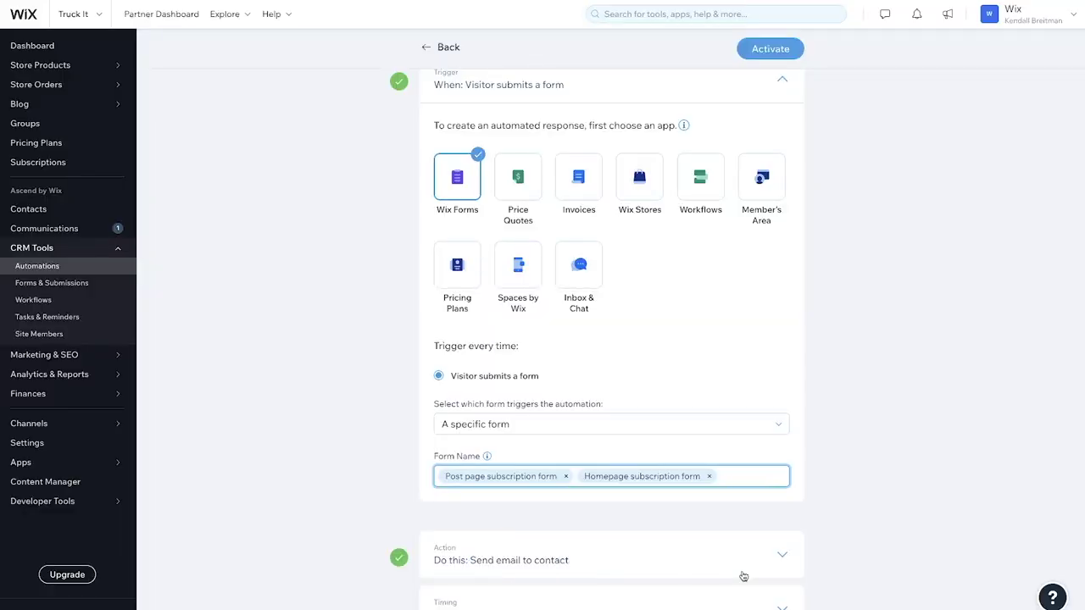
left_click(741, 575)
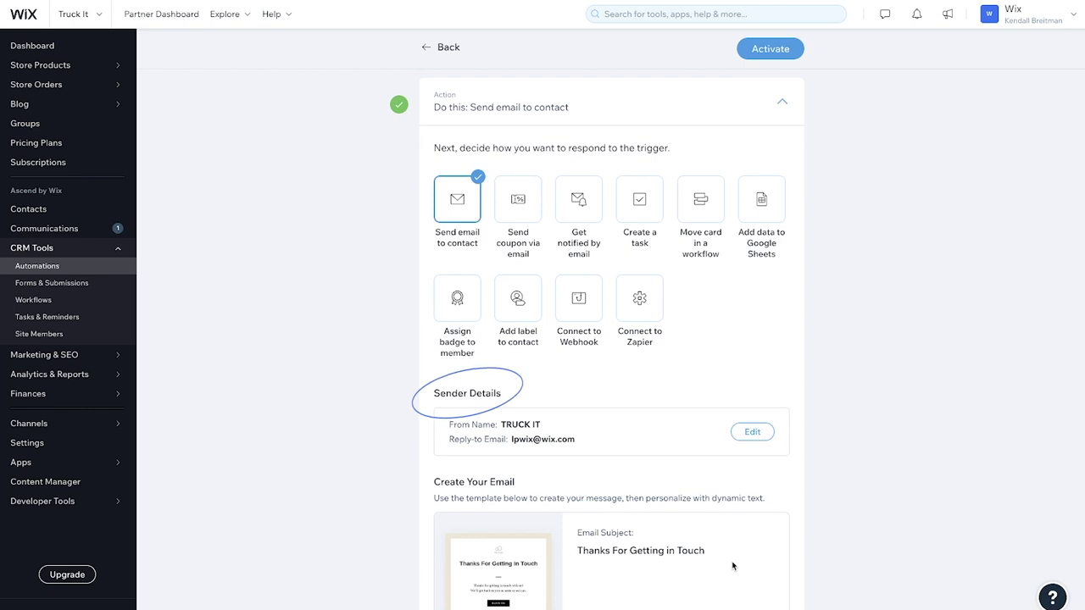
- Replace the sender name in Sender Details and open the email template for editing
left_click(769, 435)
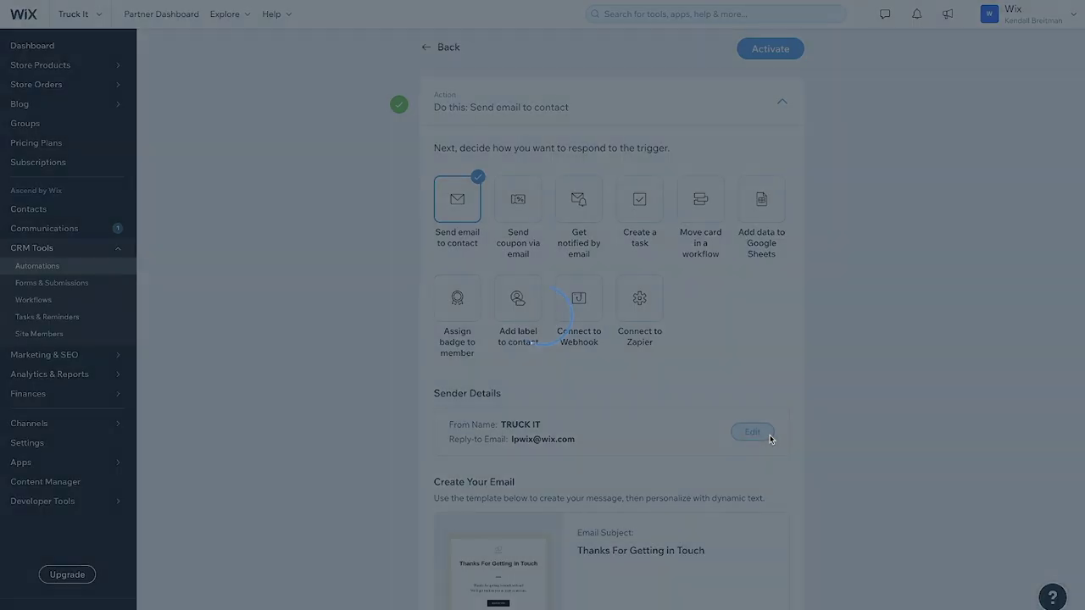
key("ctrl+a")
type("Ke")
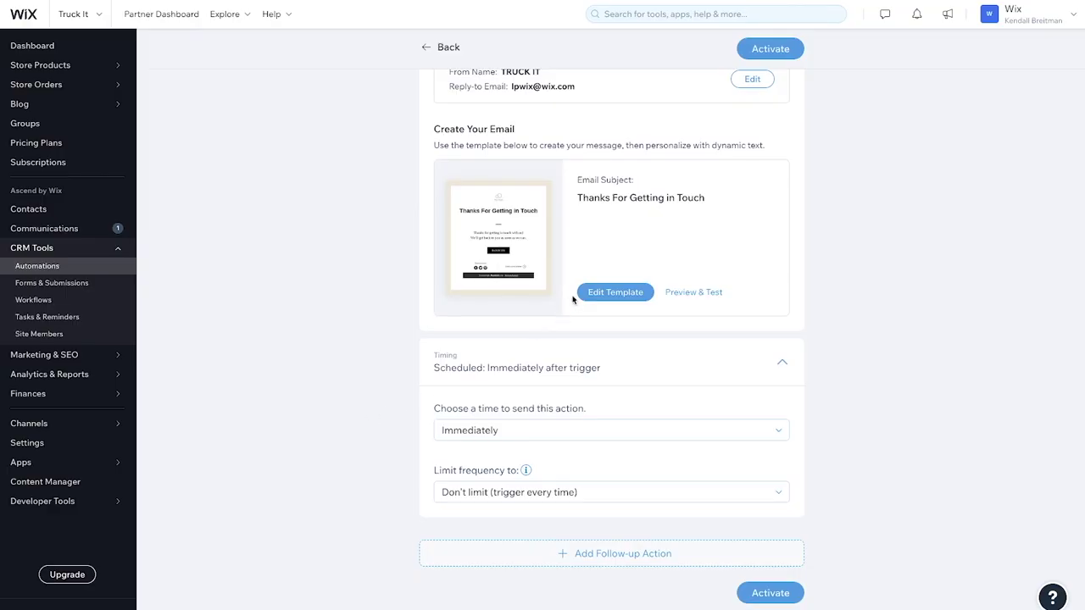
left_click(582, 292)
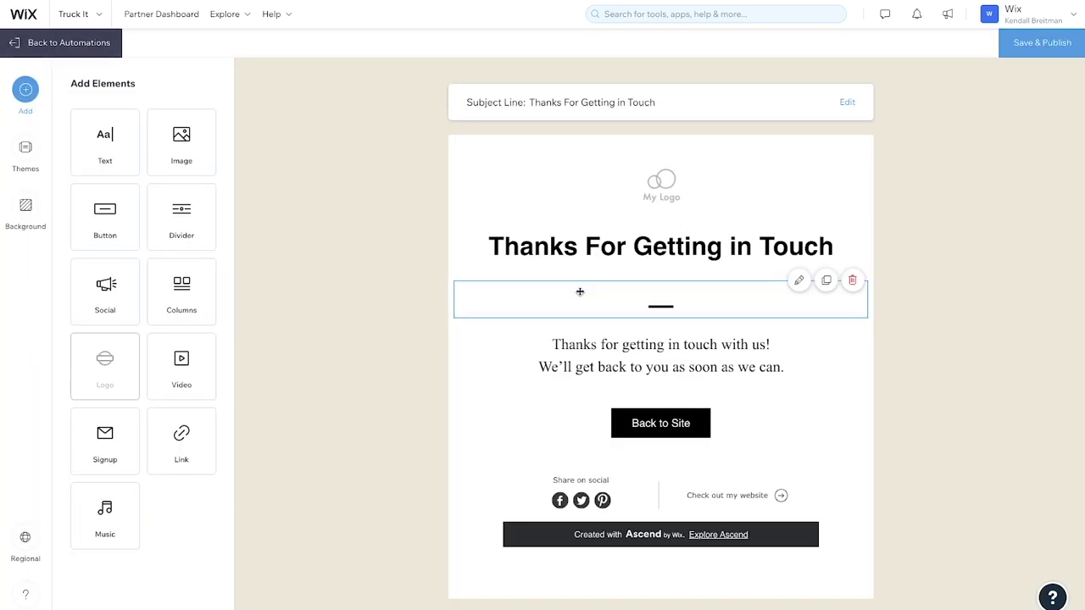
left_click(844, 103)
- Set the subject to 'Thanks for subscribing to Truck It' plus the contact's First Name
left_click(565, 286)
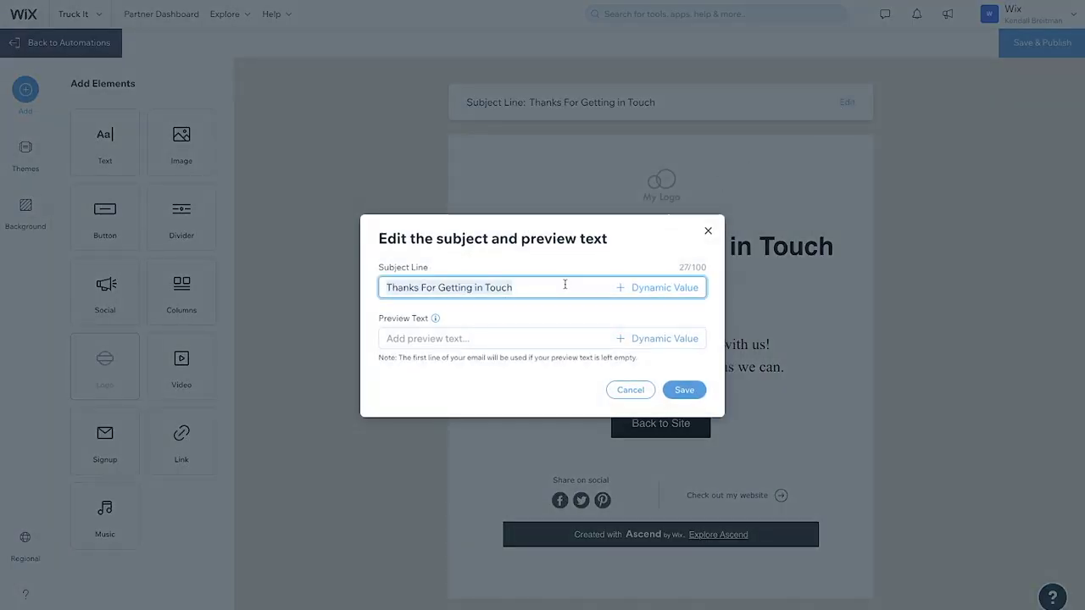
type("Thanks for subscribing t")
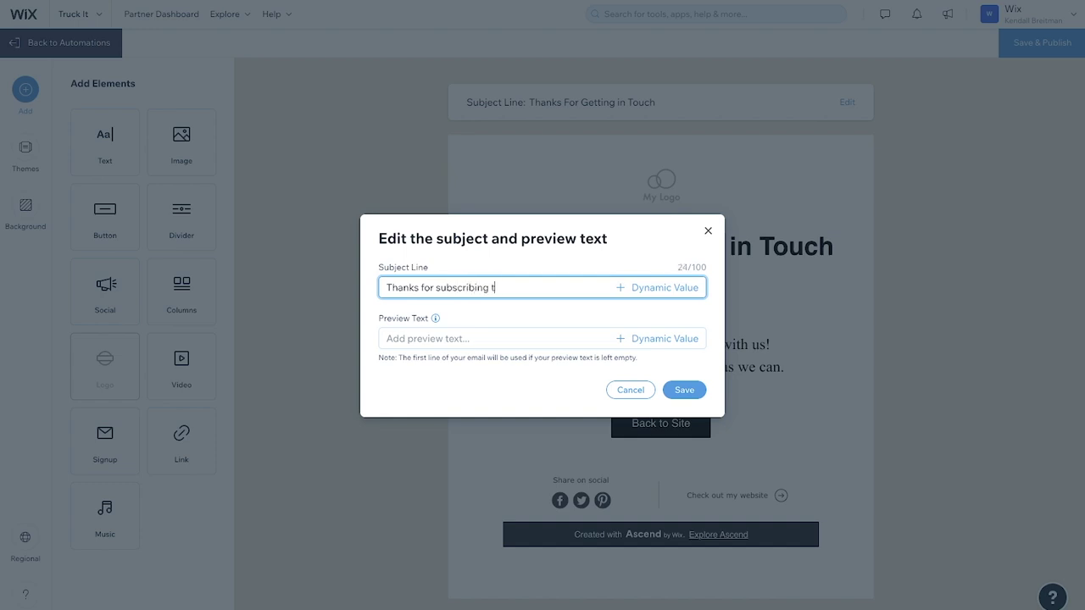
type("o Truck It.")
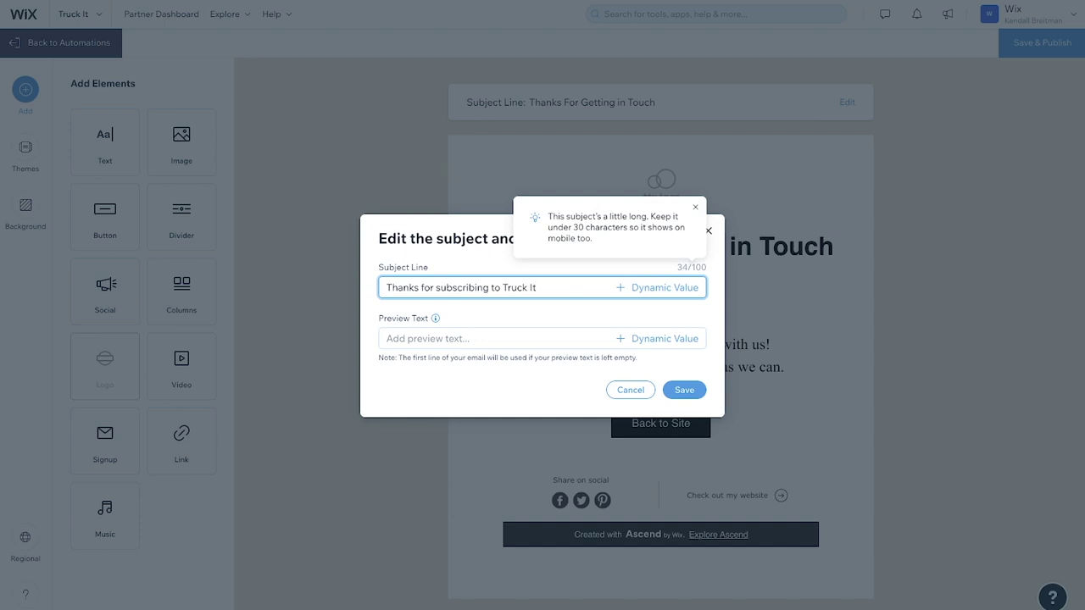
left_click(697, 206)
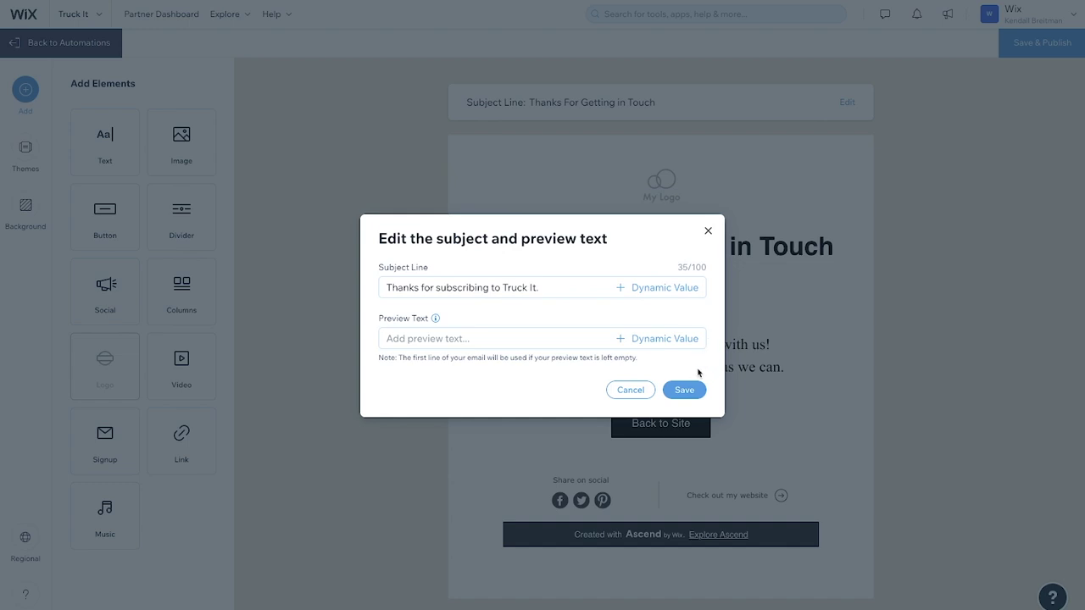
left_click(657, 289)
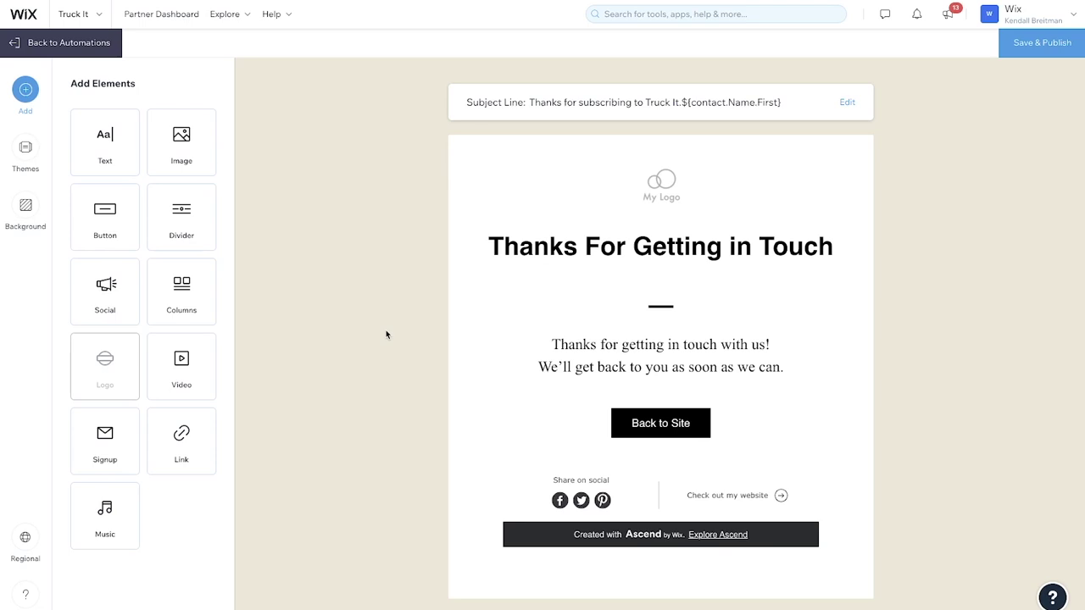
left_click(542, 195)
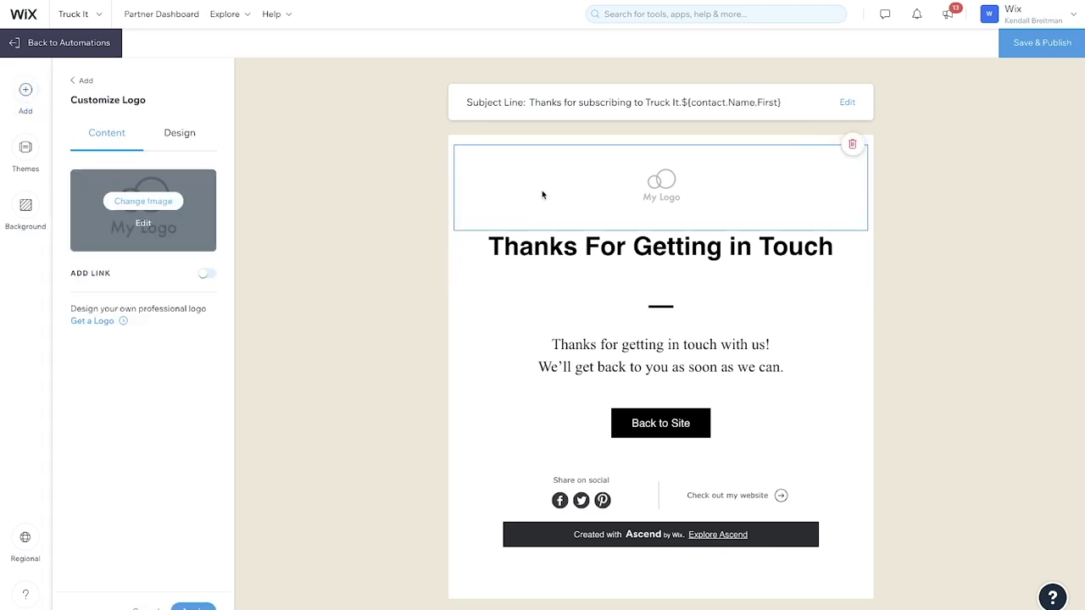
left_click(143, 202)
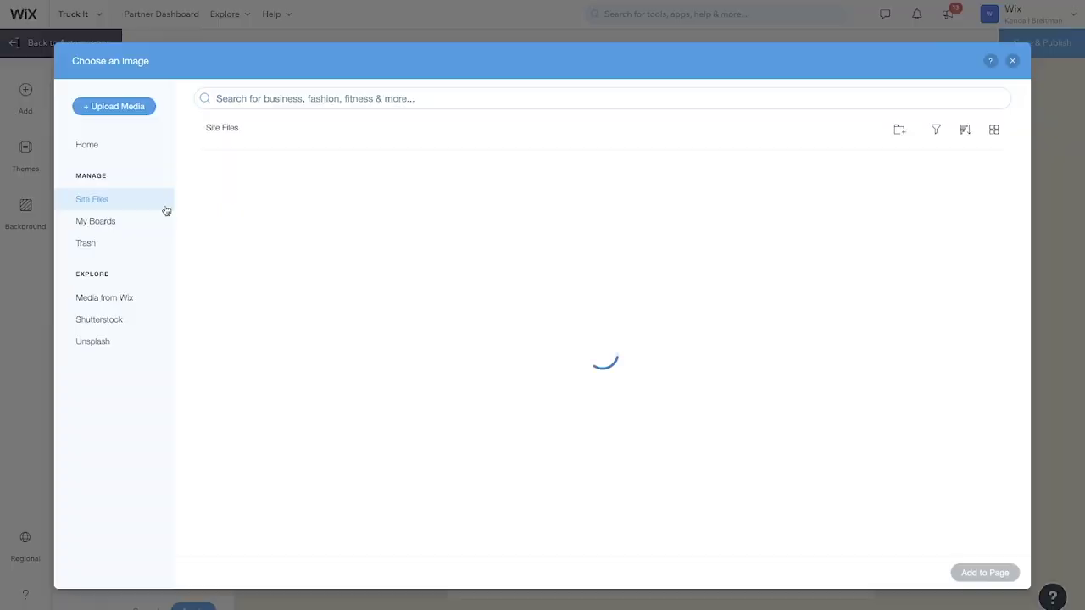
left_click(252, 99)
type("logo")
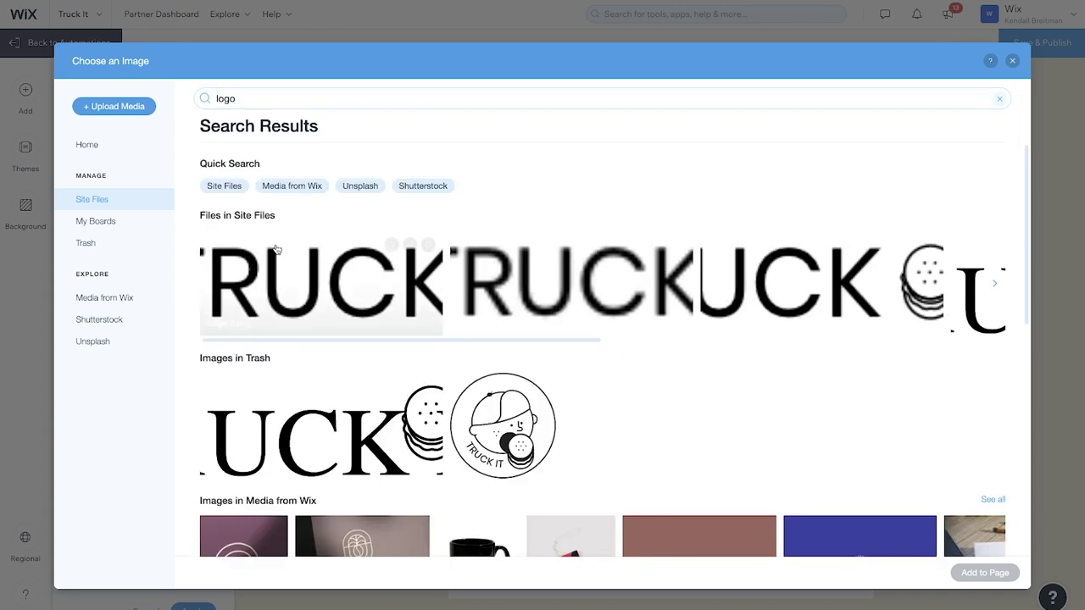
double_click(280, 285)
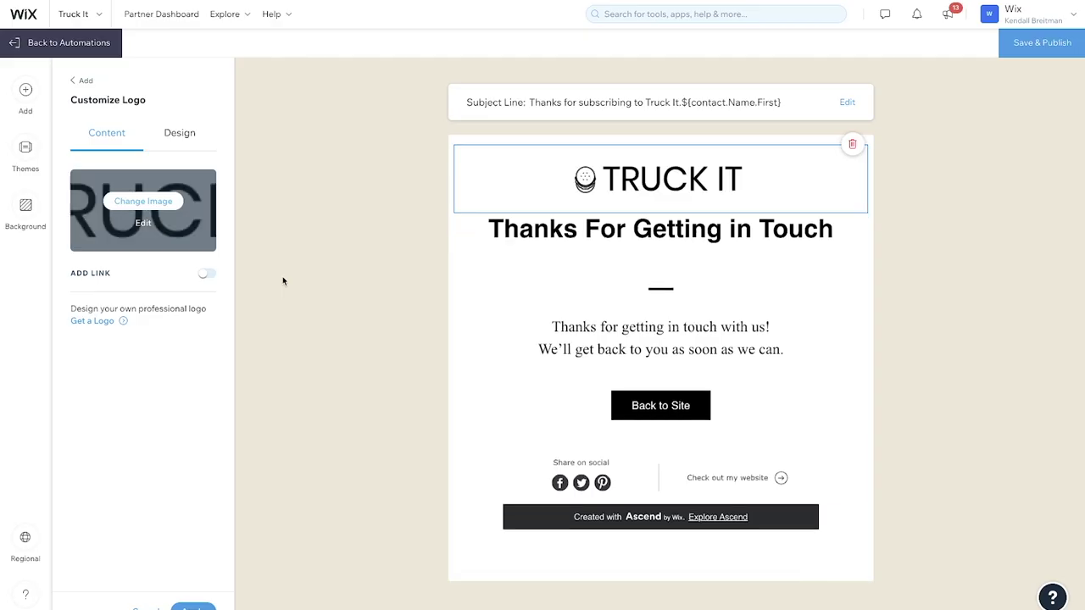
left_click(206, 274)
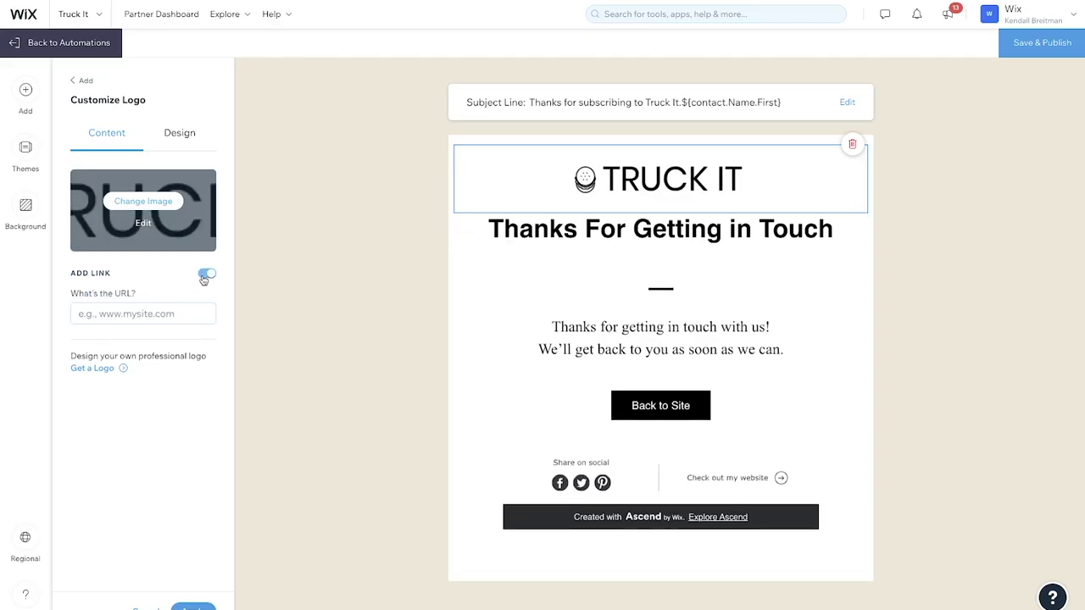
left_click(189, 314)
type("https://www.truckitguide.com/")
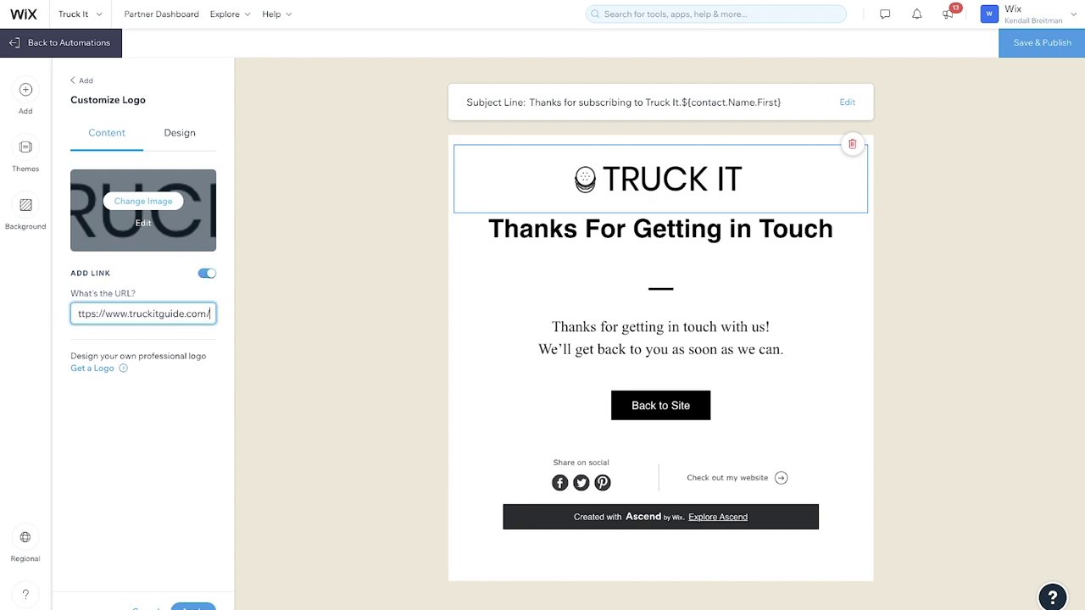
key("Return")
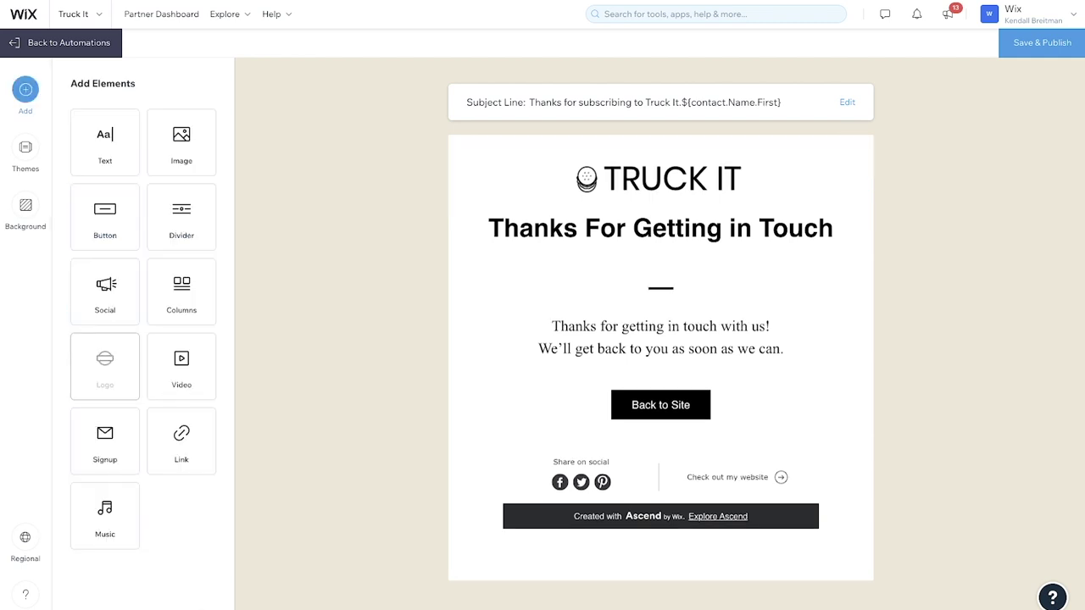
triple_click(529, 230)
- Change the heading to 'You're On The List!' in Helvetica at size 48
type("You're")
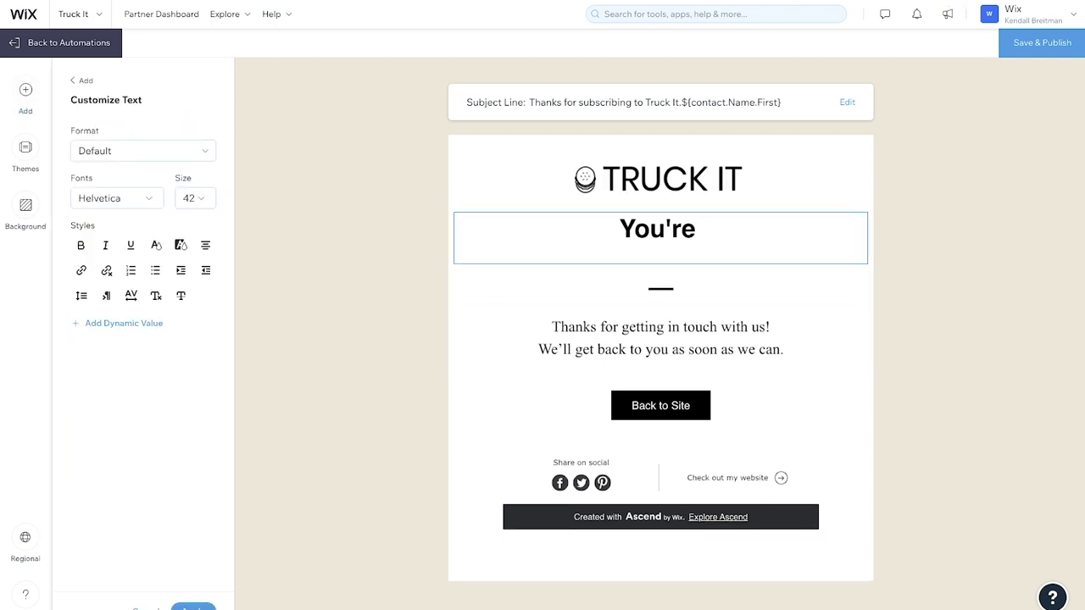
type(" On The List!")
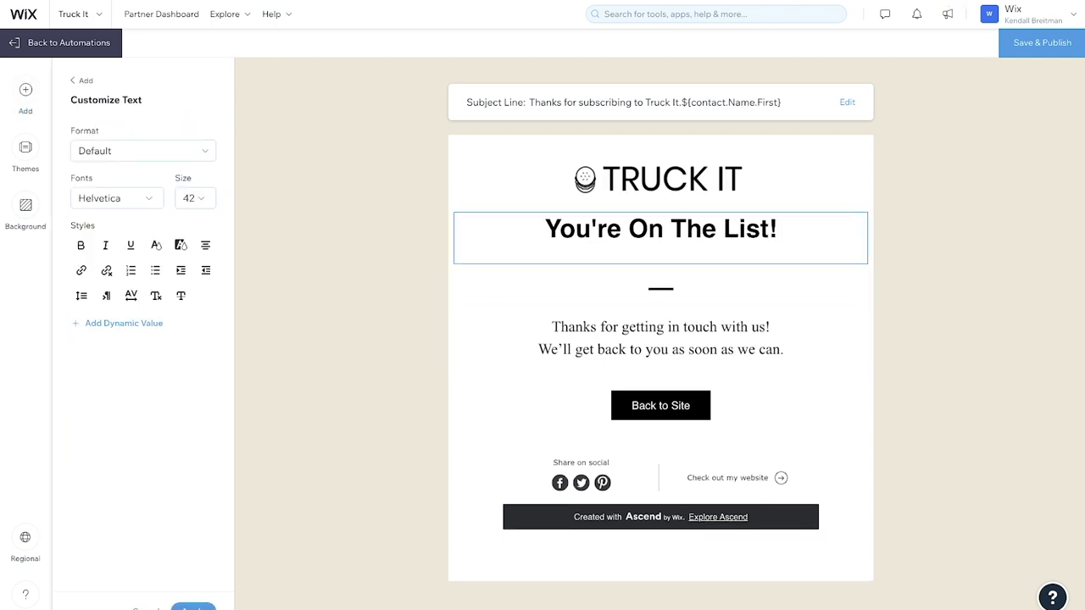
key("ctrl+a")
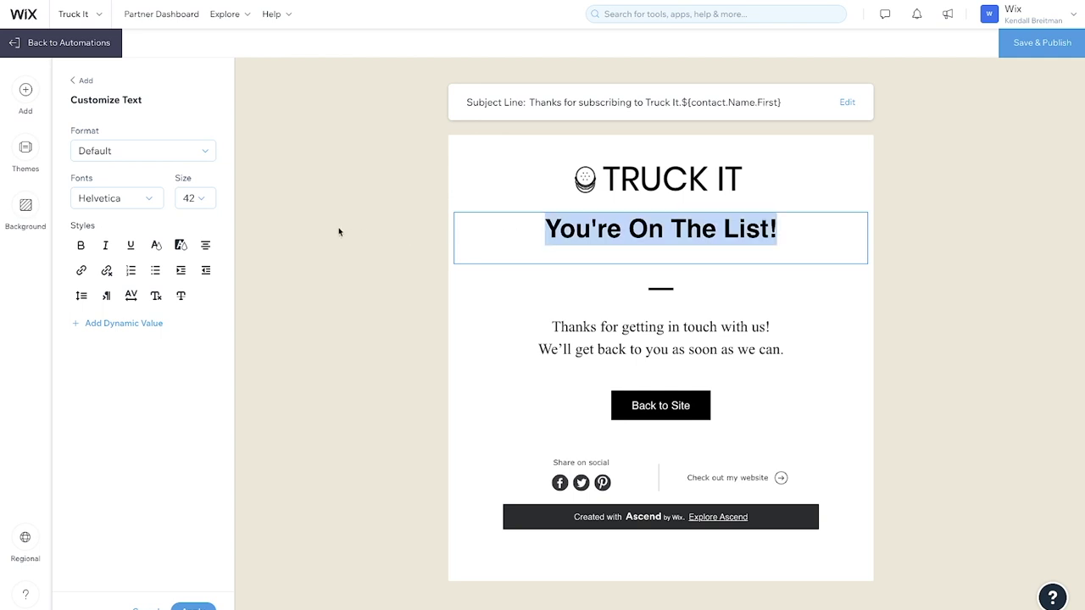
left_click(122, 201)
left_click(142, 333)
left_click(194, 198)
scroll(194, 254, "down", 1)
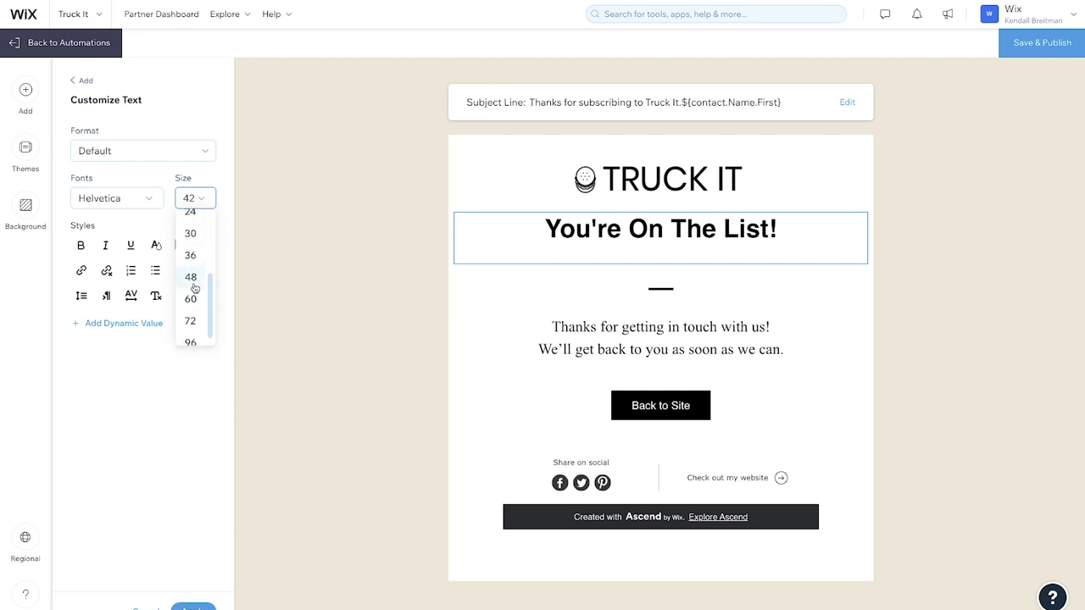
left_click(190, 292)
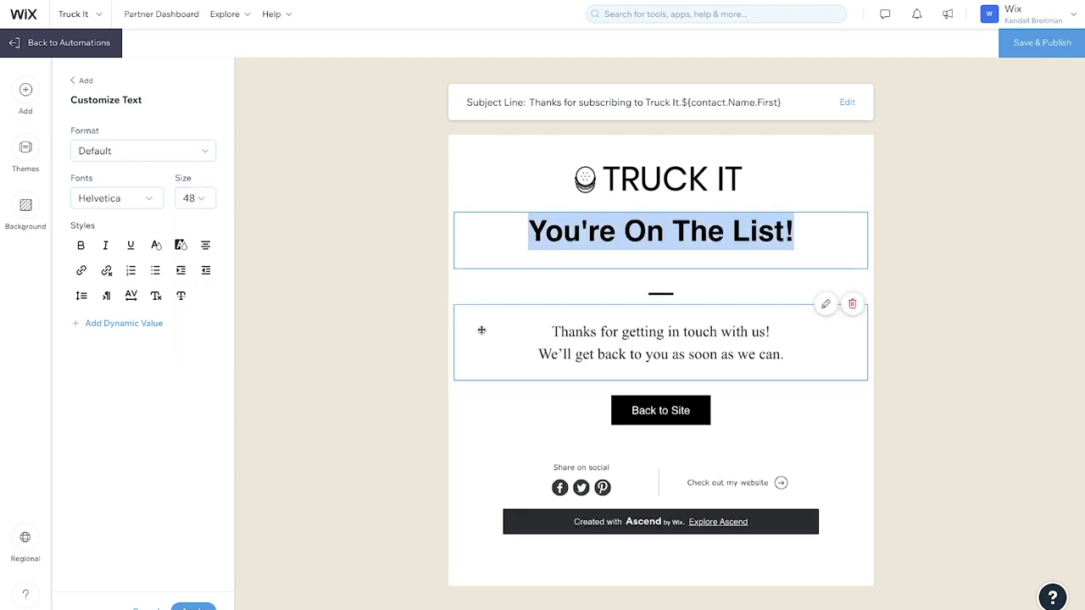
- Rewrite the body as a monthly Truck It newsletter welcome ending 'Stay tuned and stay hungry.'
left_click(516, 330)
key("ctrl+a")
type("Thanks for subscribing to Truck It")
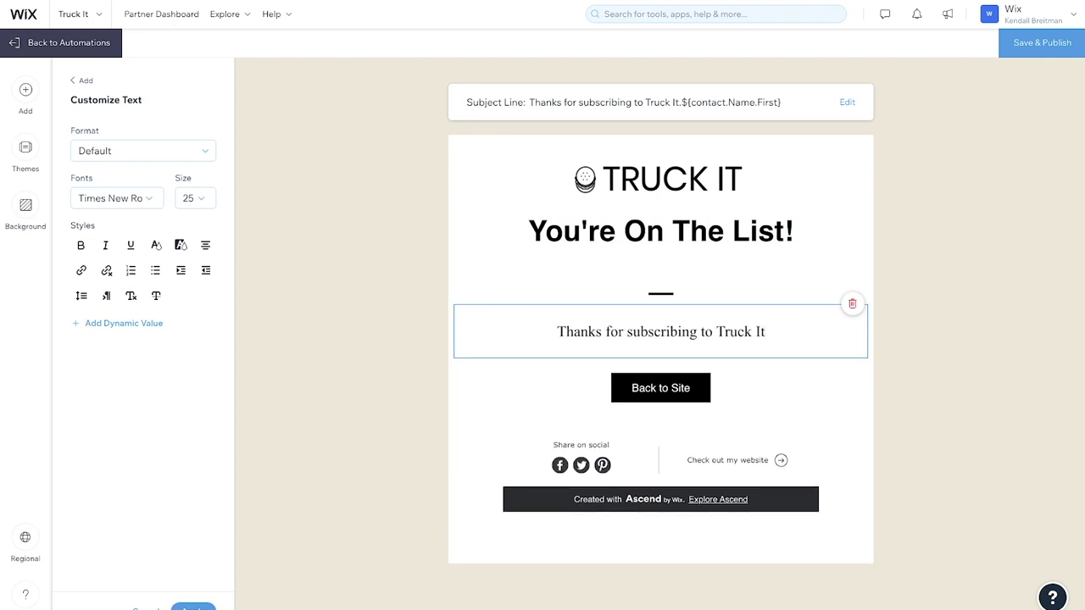
type(". I'll be hitting your inbox with month")
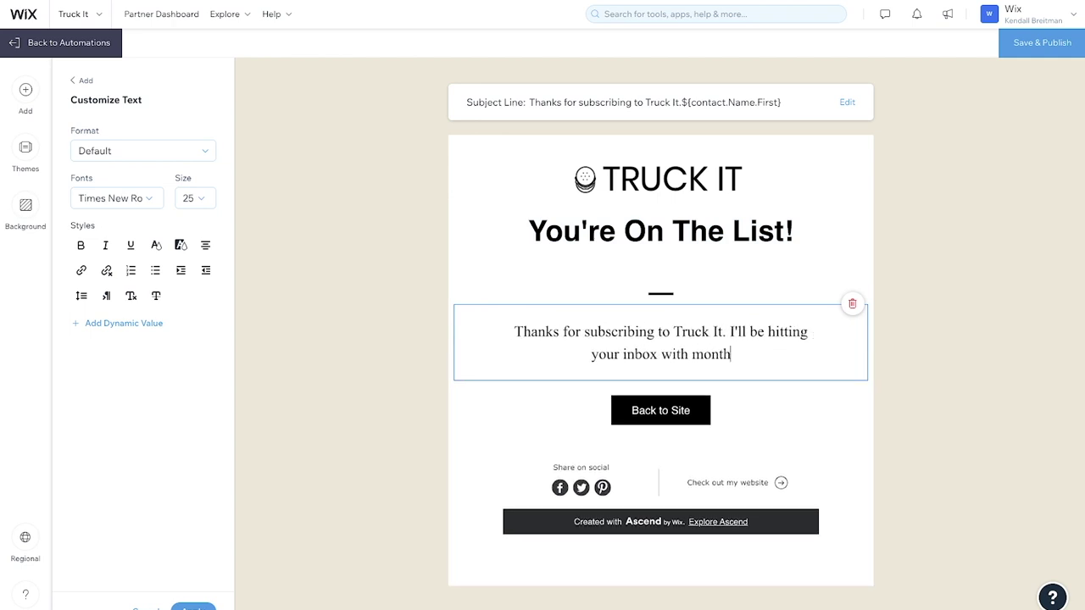
type("ly newsletters on the best food truck eats and guides from all across America.")
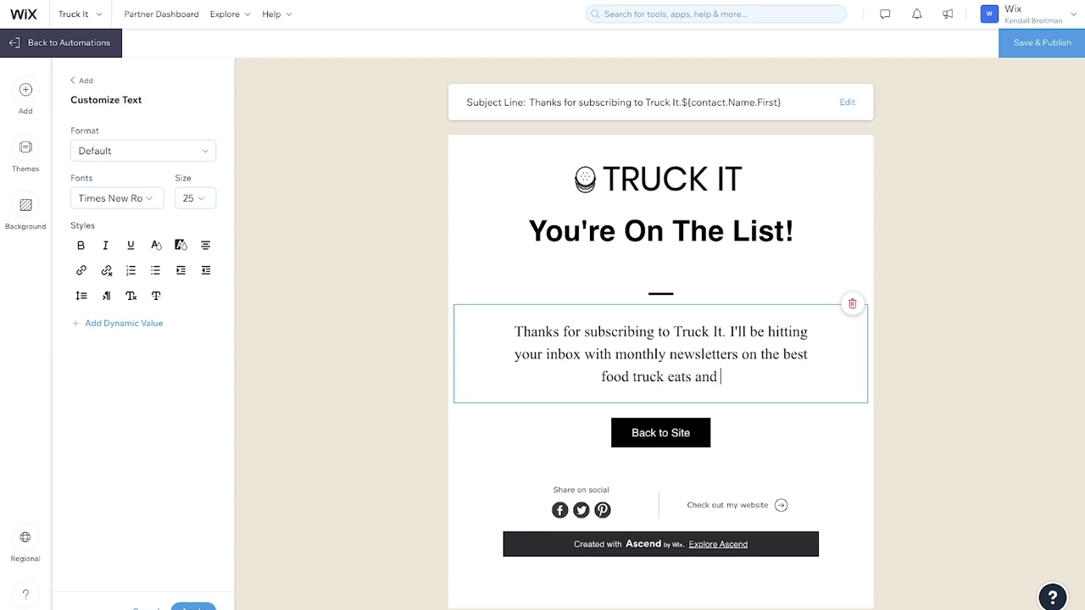
key("Return")
key("Return")
type("Stay tuned and stay hungry.")
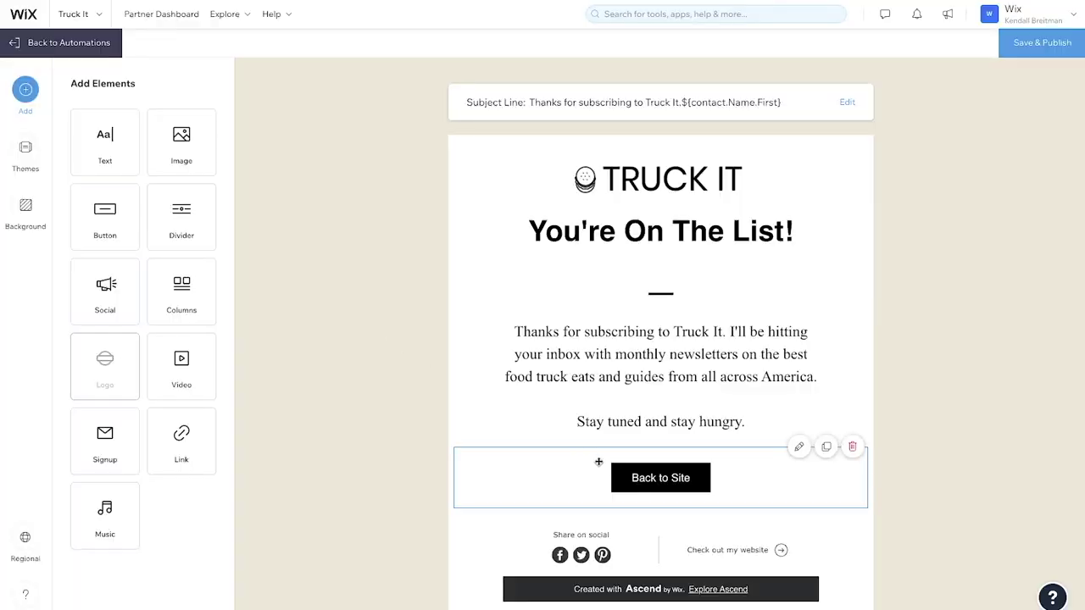
- Relabel the Back to Site button 'Shop Truck It Swag' and append 'shop' to its link
left_click(626, 478)
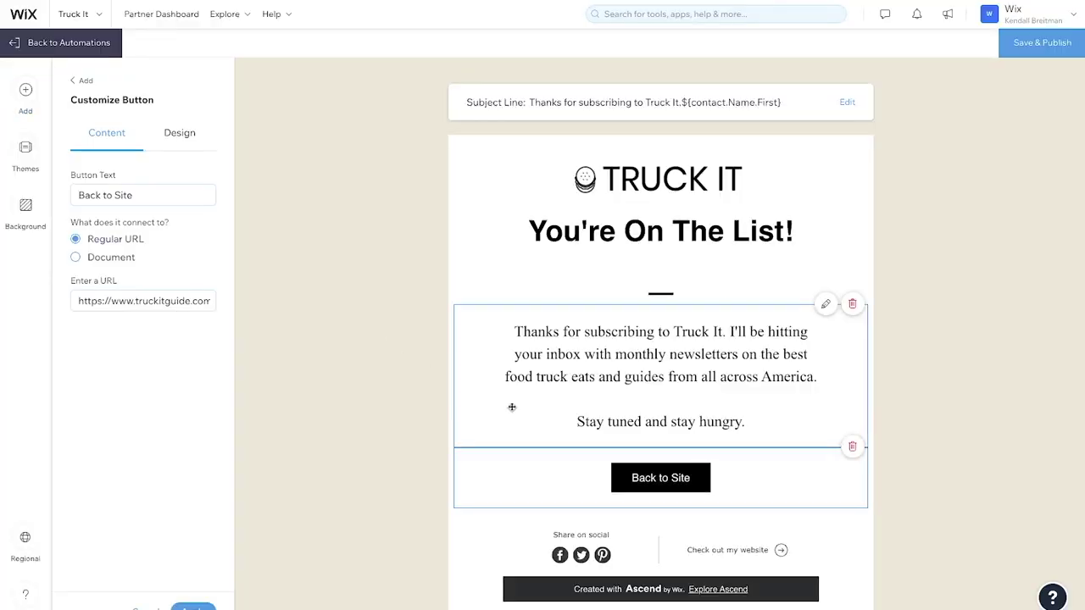
type("Shop Tru")
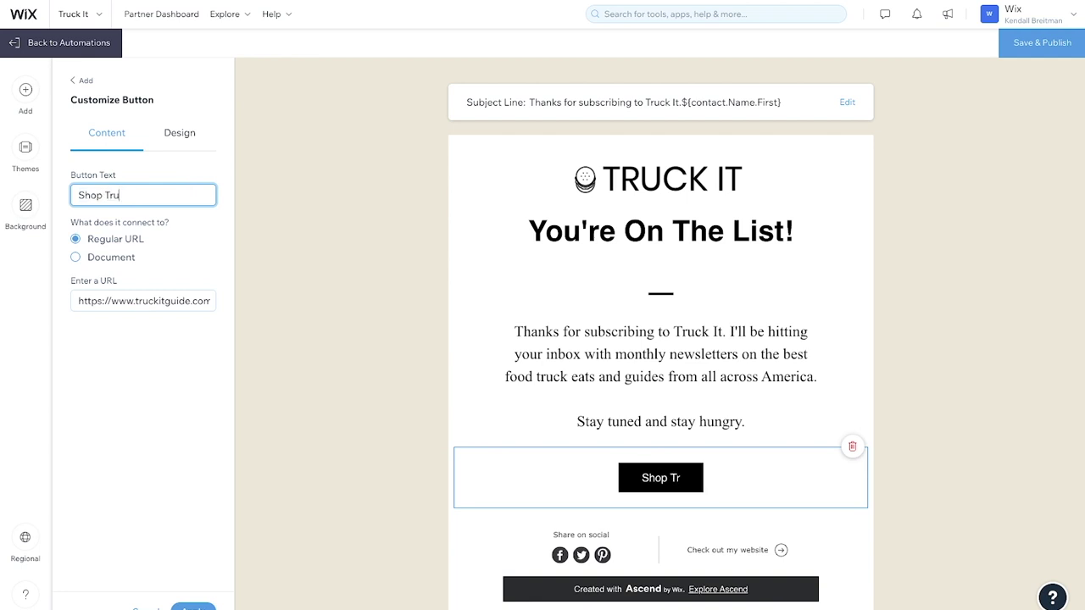
type("ck It Swag")
left_click(210, 301)
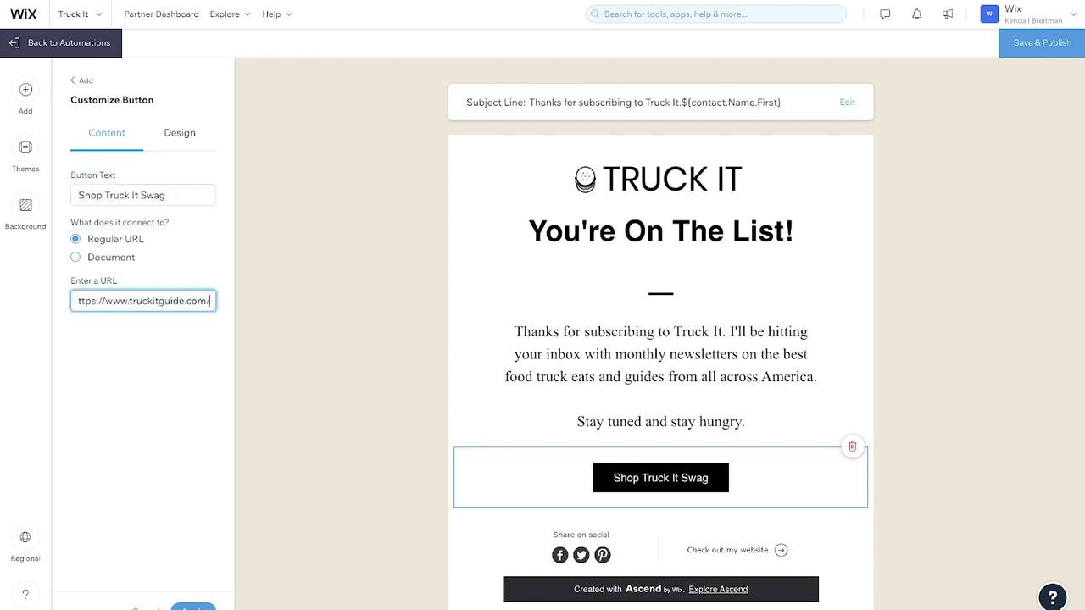
type("shop")
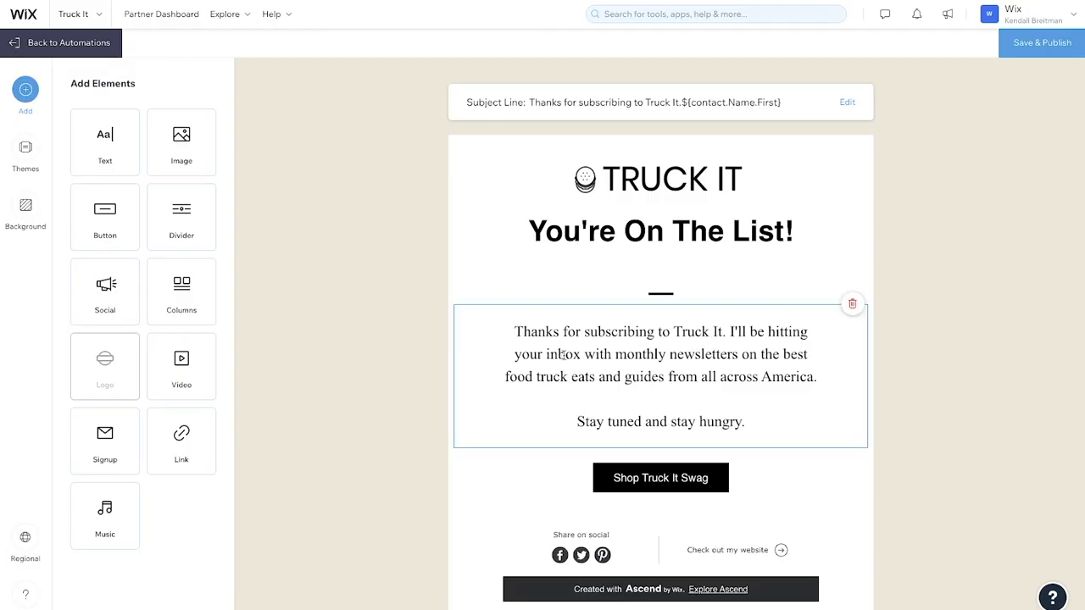
- Set all the body text to Helvetica at size 24
key("ctrl+a")
left_click(147, 202)
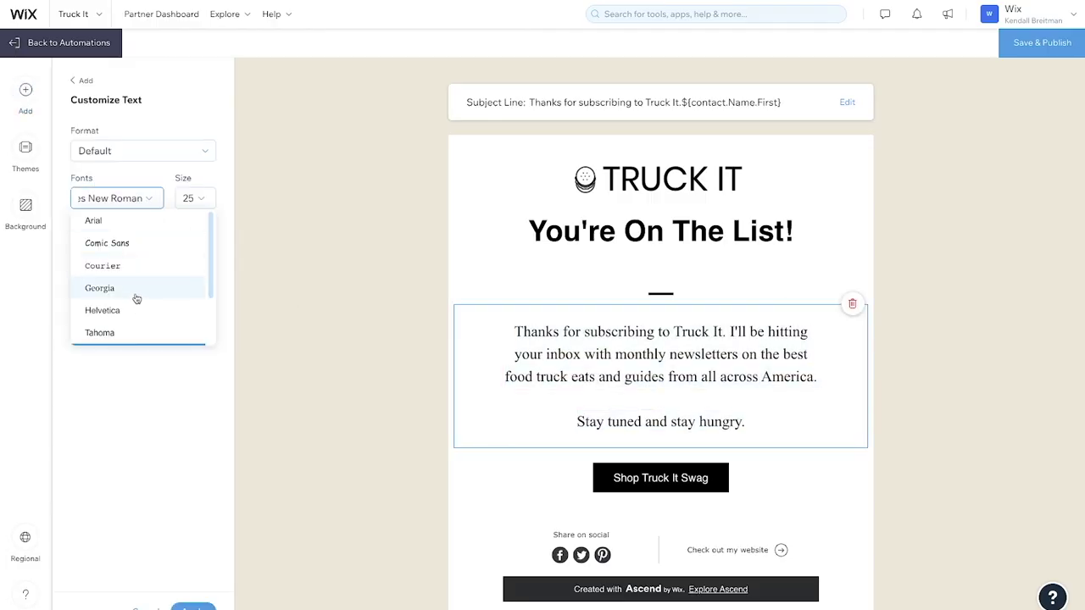
left_click(127, 310)
left_click(200, 198)
left_click(192, 329)
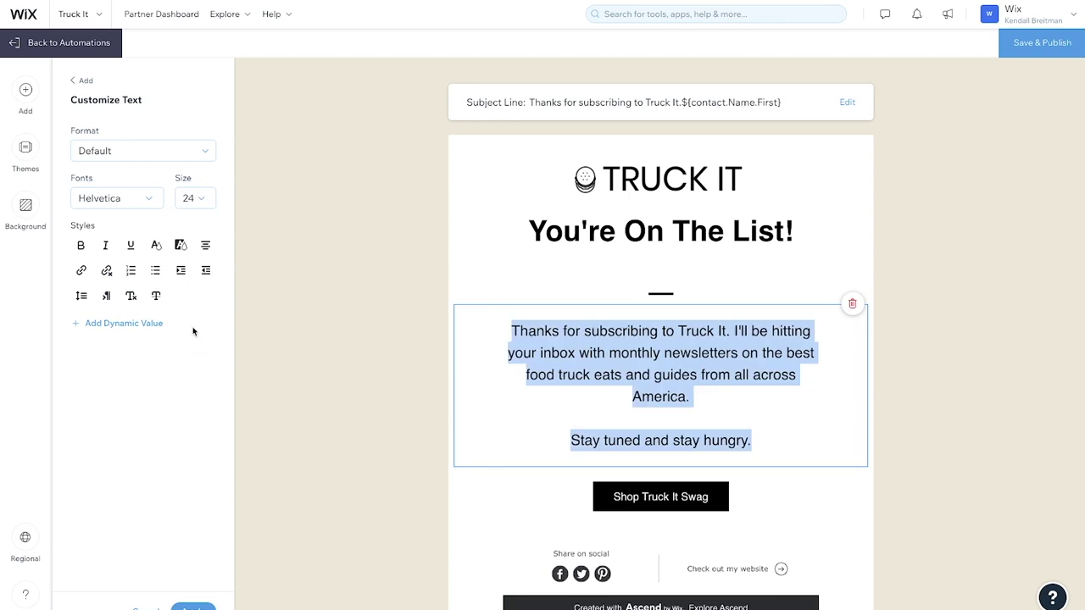
- Make the email background lime green #C5FF4B, saving it to my colours
left_click(43, 222)
left_click(203, 142)
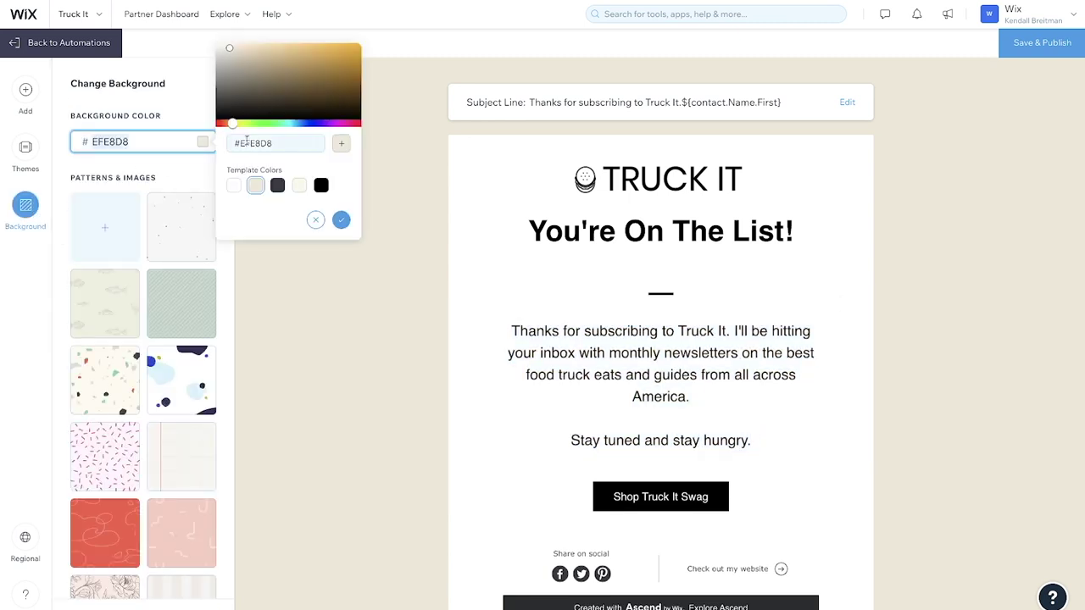
left_click(275, 144)
type("#C5FF4B")
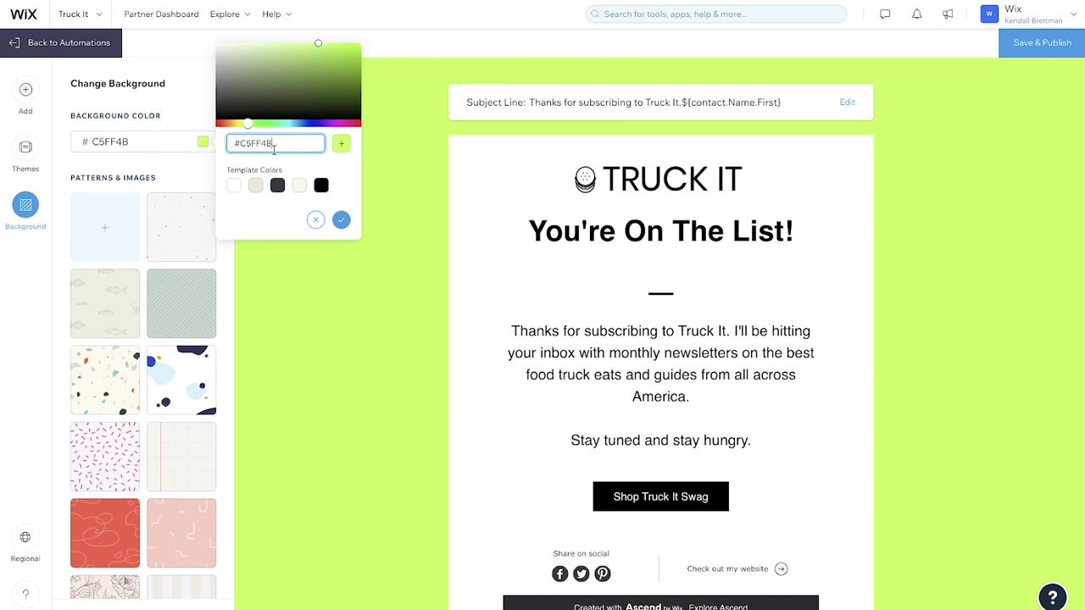
left_click(341, 143)
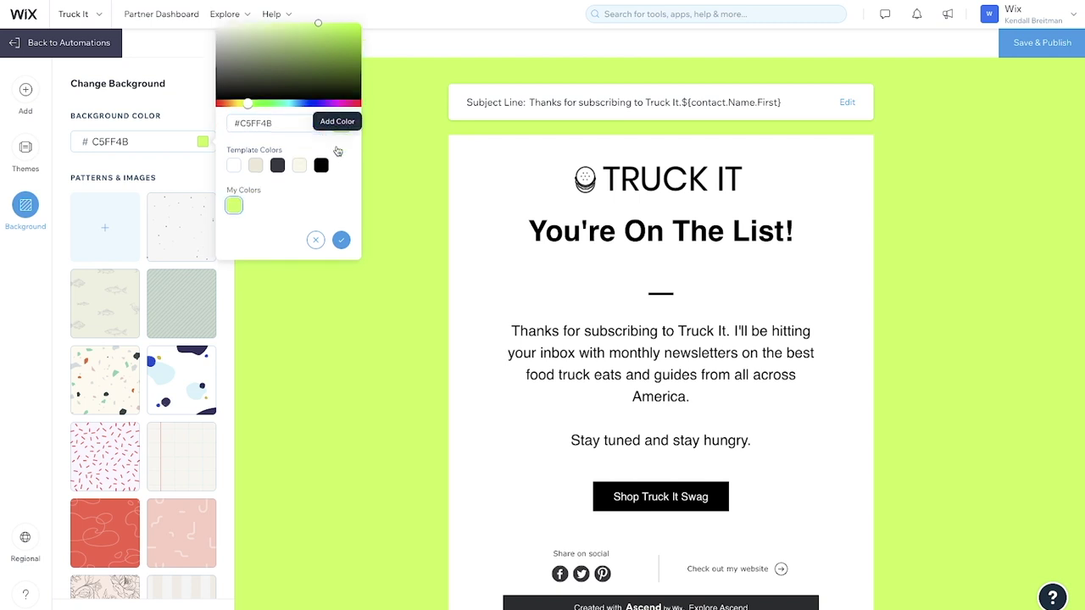
left_click(340, 240)
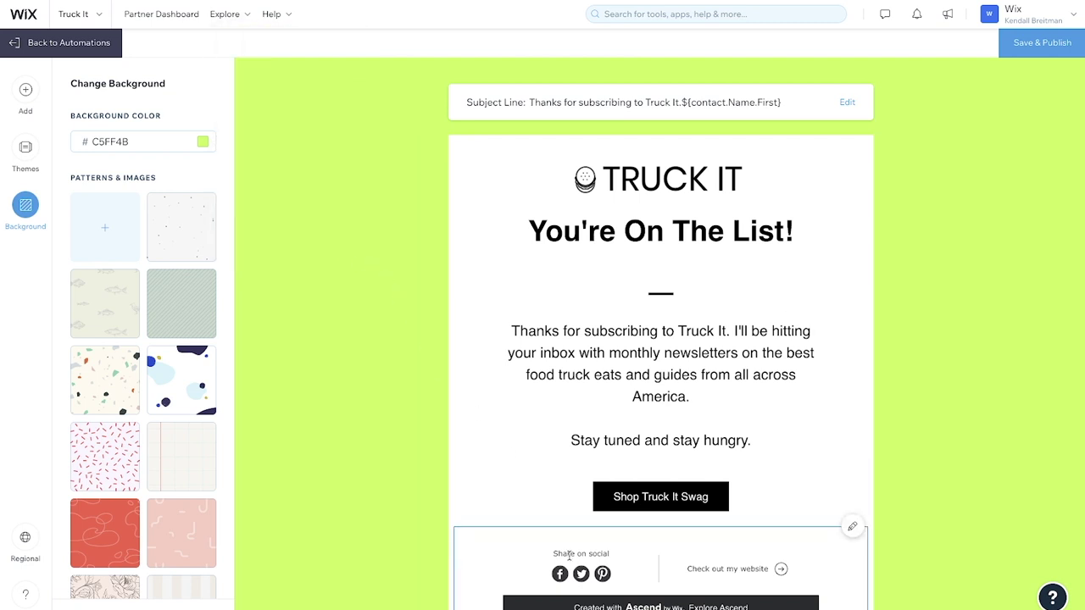
left_click(620, 554)
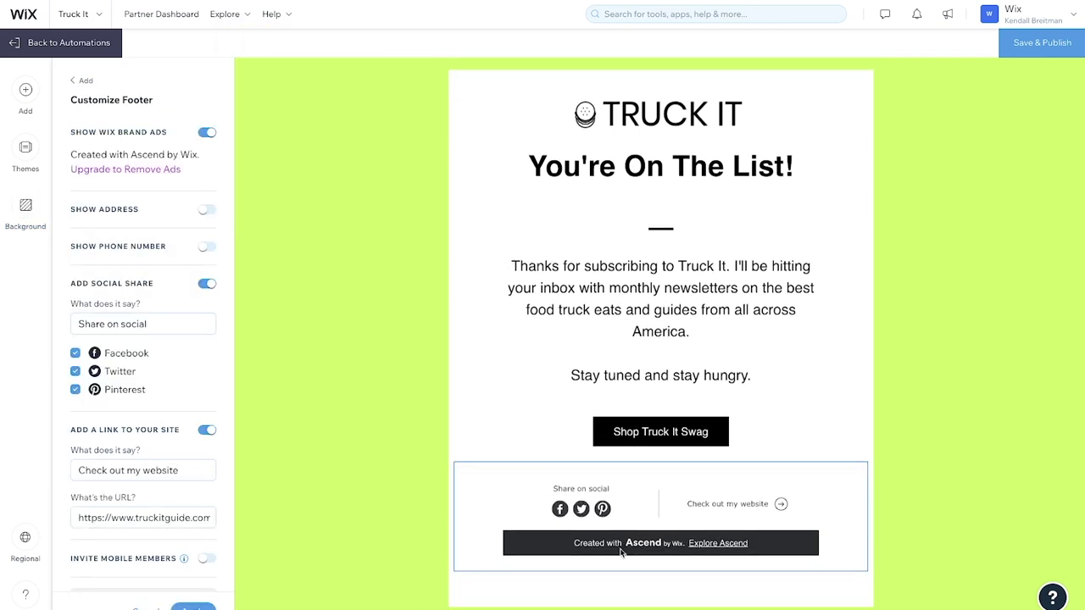
scroll(473, 450, "down", 1)
triple_click(187, 518)
key("BackSpace")
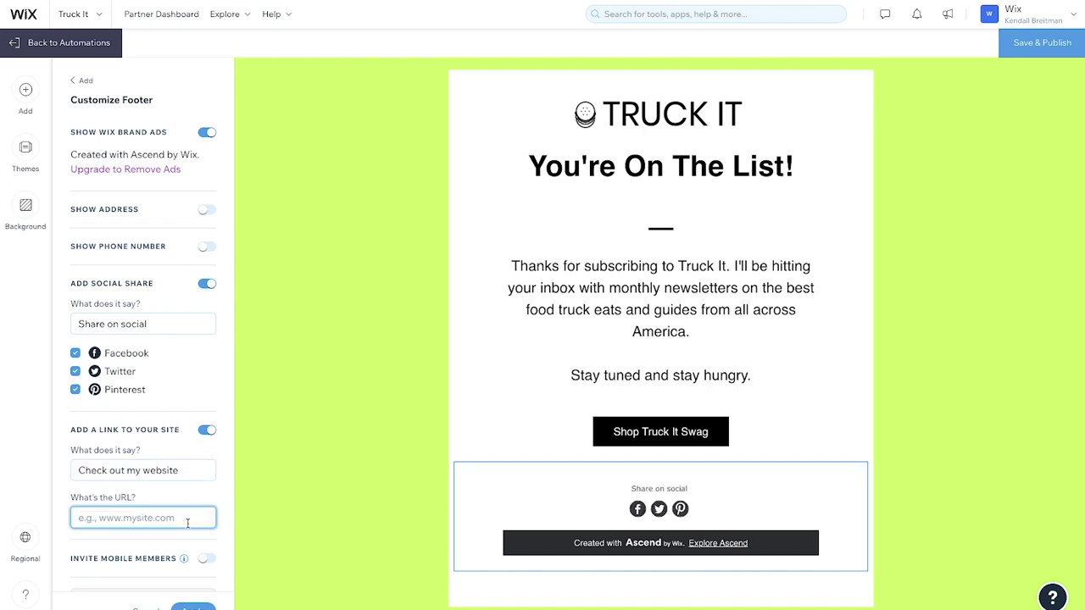
type("https://www.truckitguide.com")
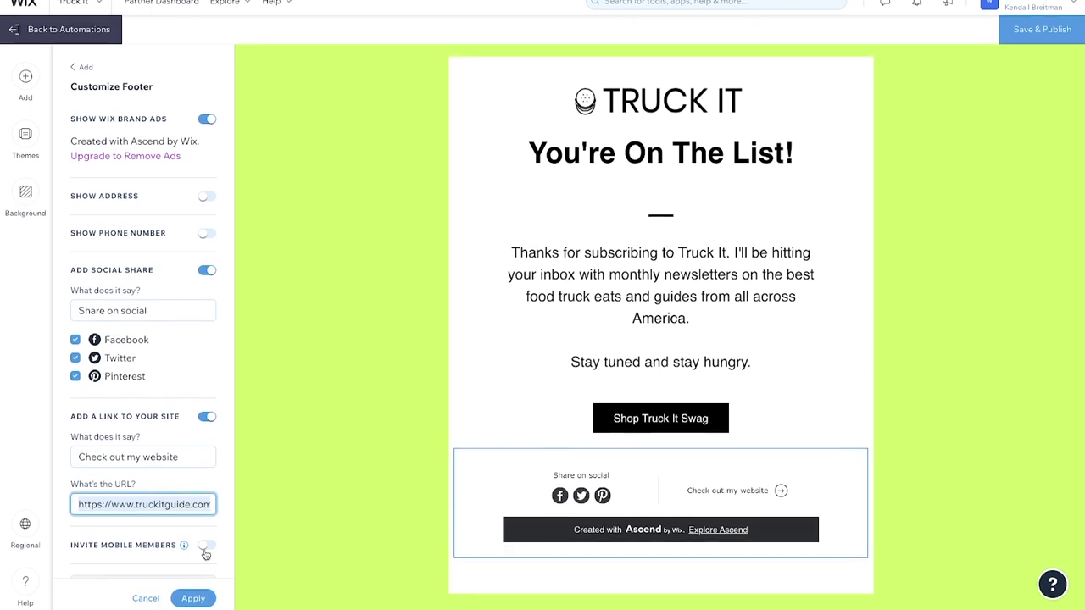
left_click(202, 609)
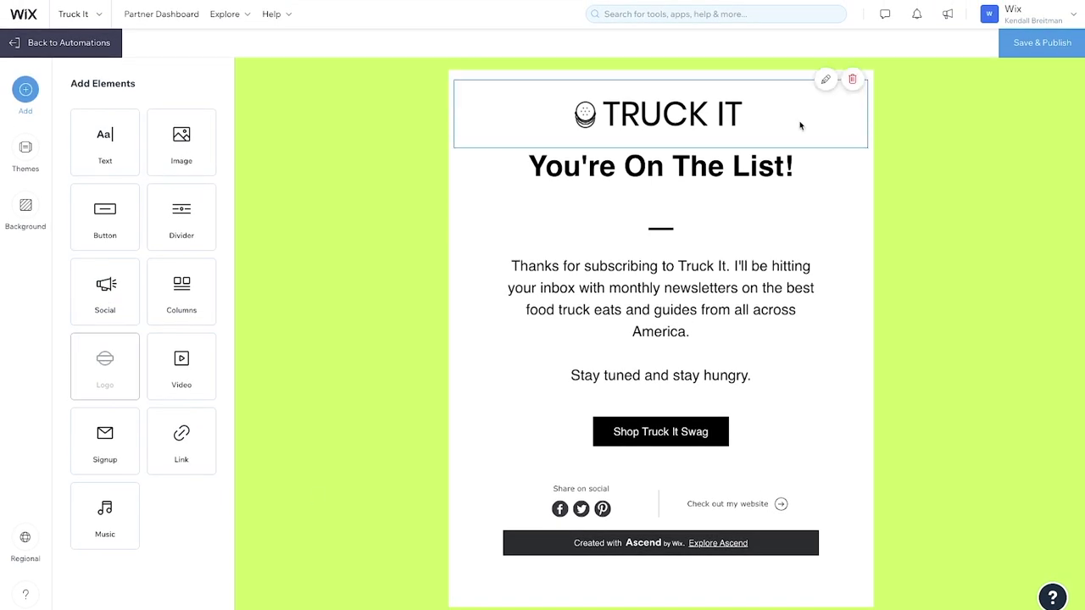
left_click(1013, 33)
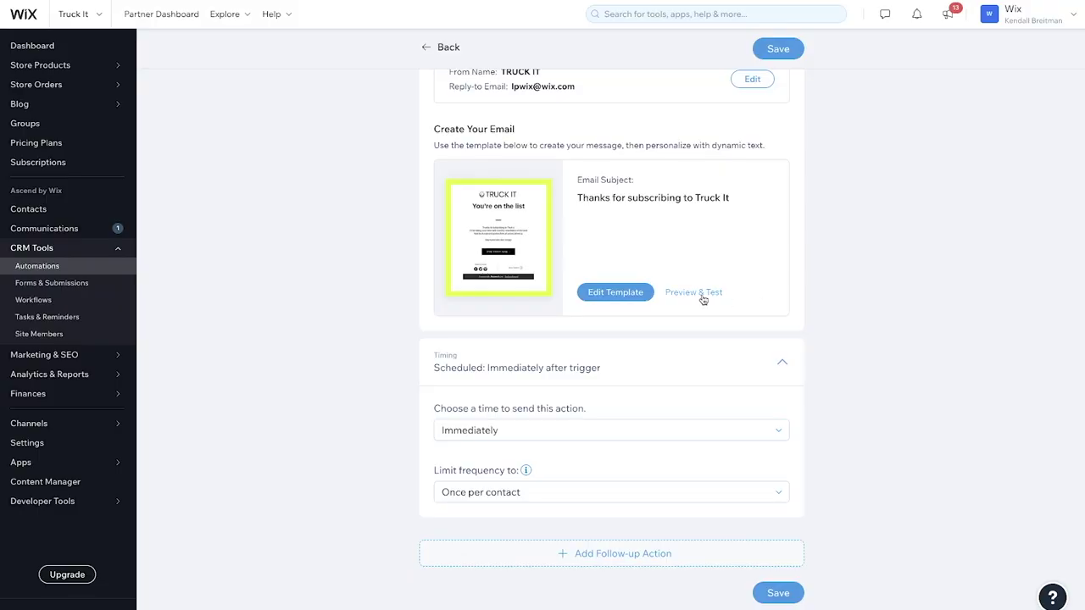
- Preview the welcome email and start a test send, entering the recipient's e-mail address
left_click(694, 293)
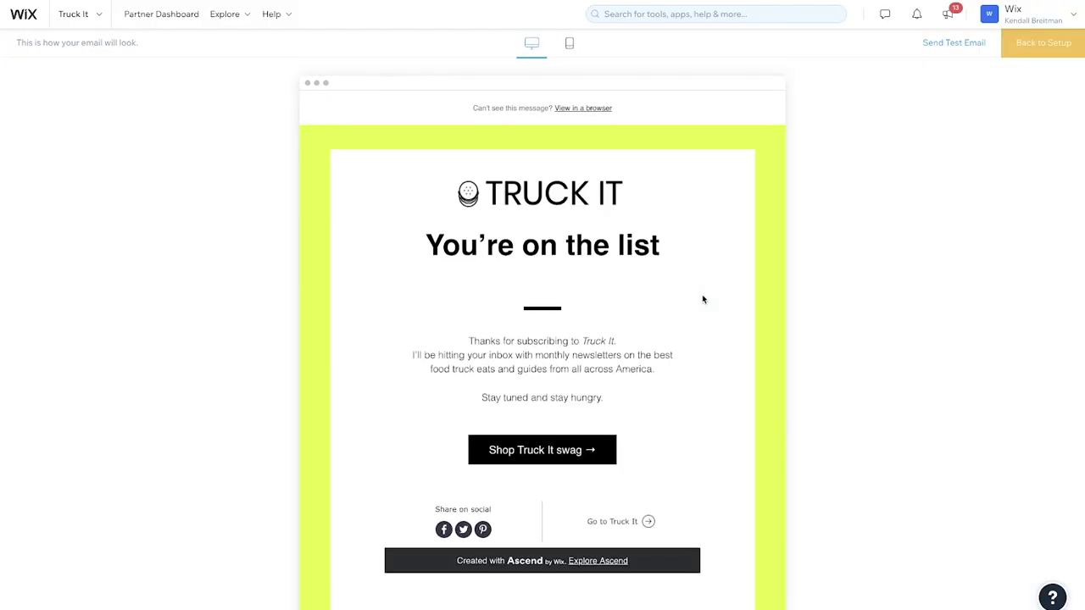
left_click(934, 46)
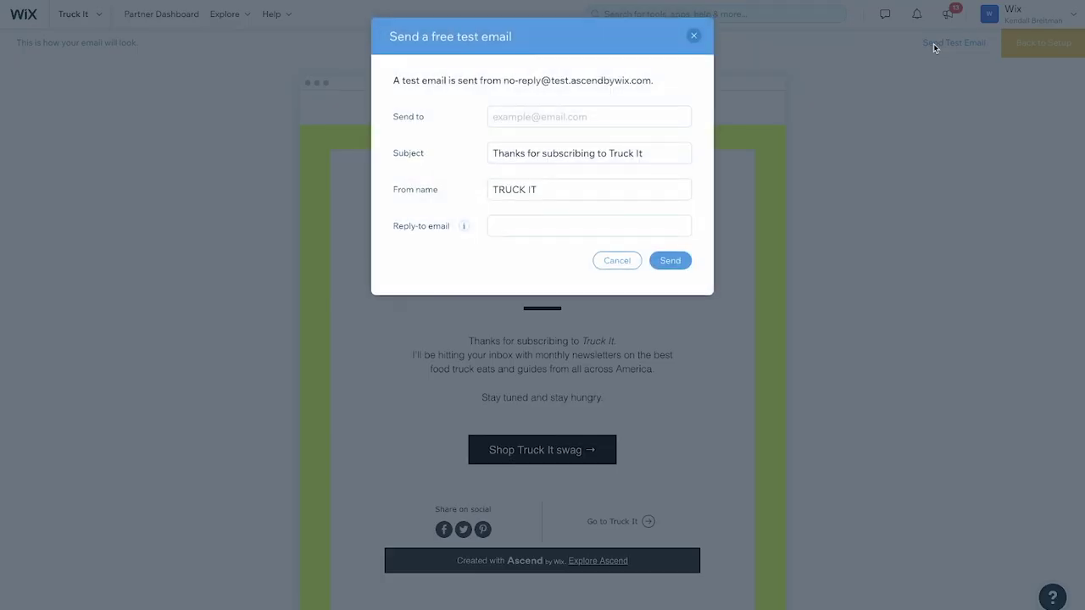
left_click(669, 119)
type("my")
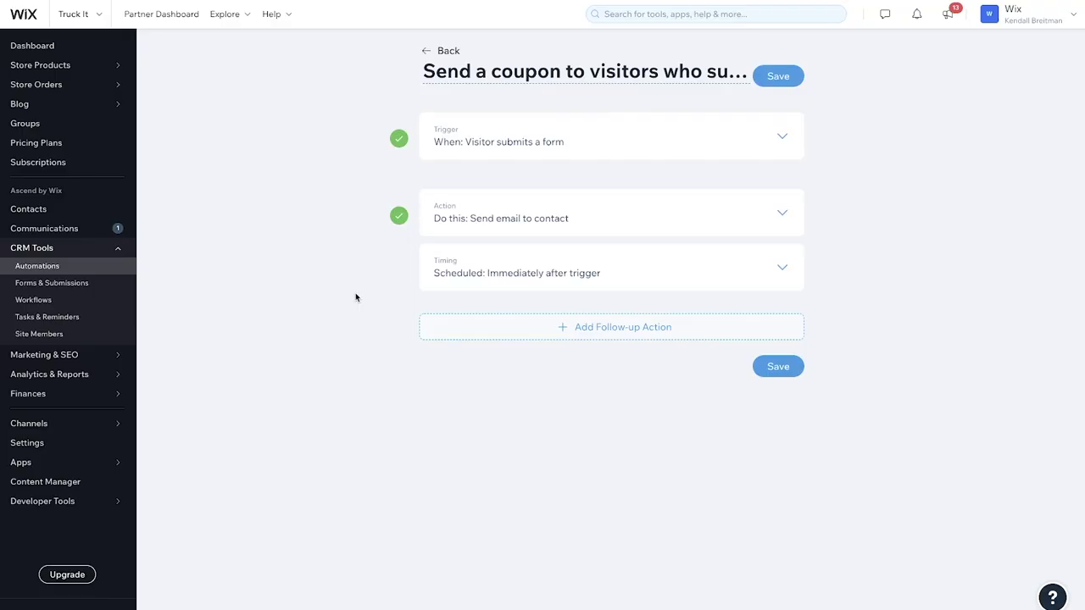
- Send the automated email 2 days after the trigger, limited to once per contact
left_click(429, 286)
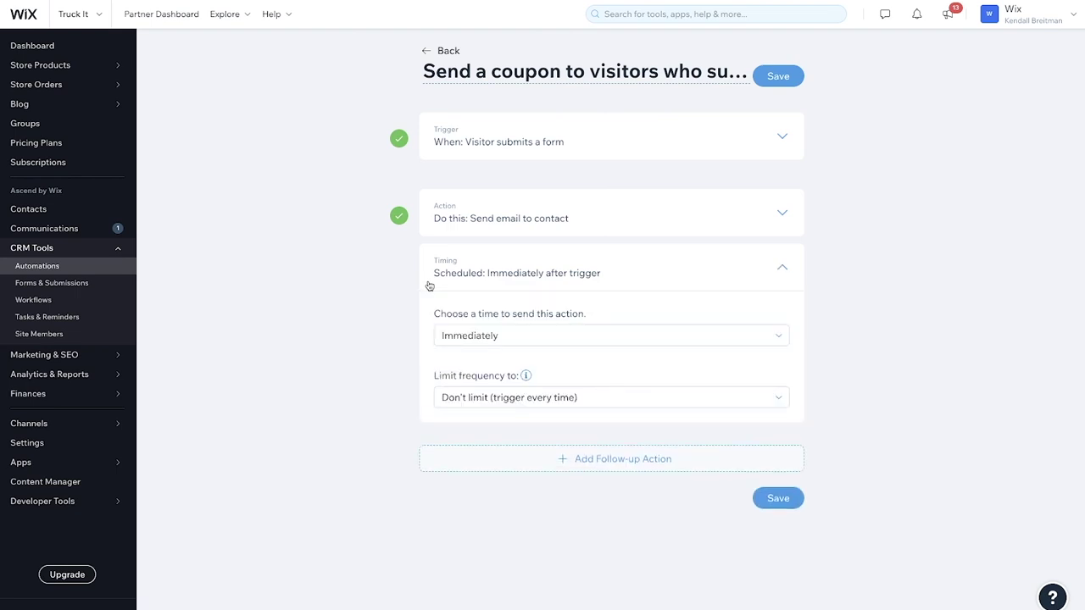
left_click(524, 337)
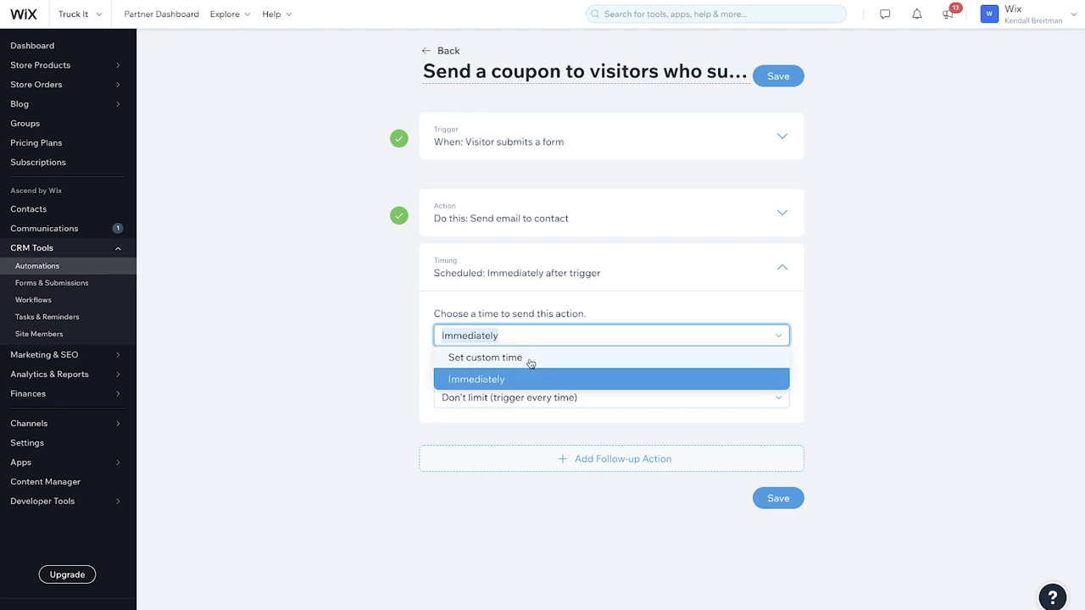
left_click(531, 359)
left_click(487, 361)
left_click(554, 369)
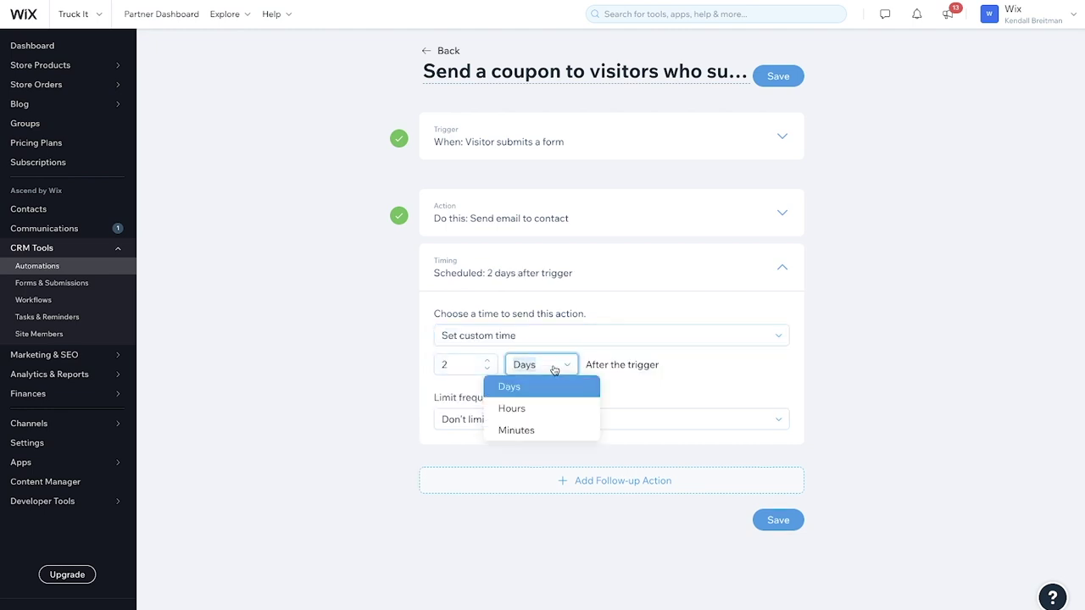
left_click(567, 366)
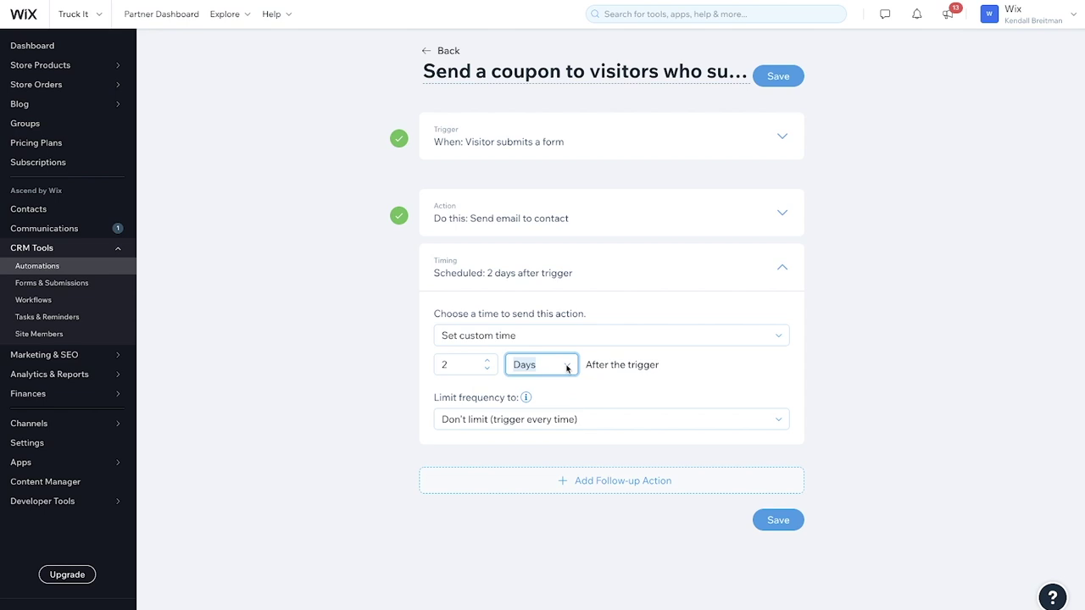
left_click(601, 424)
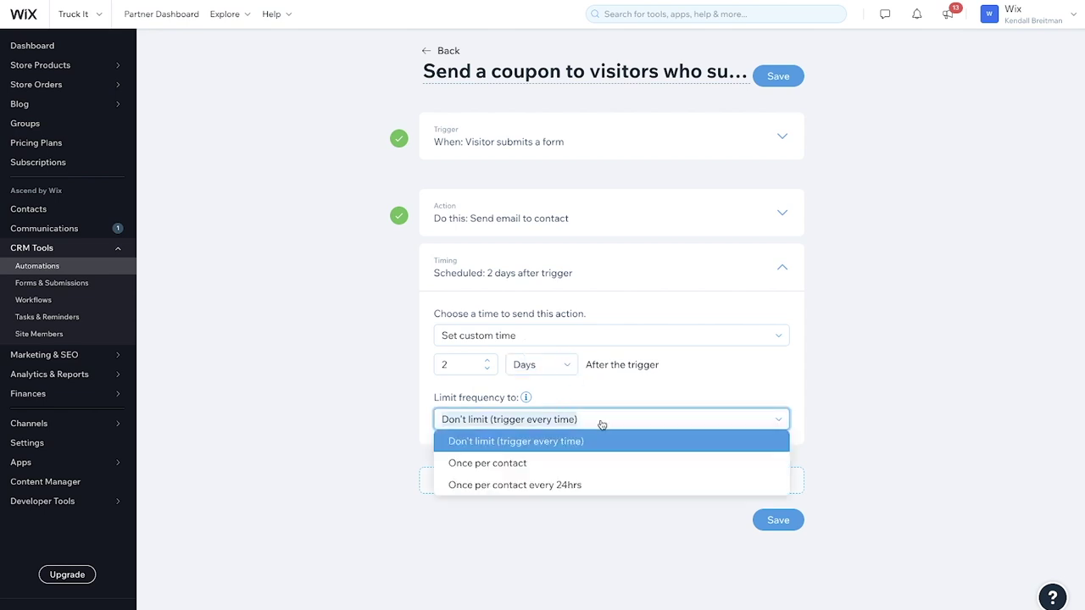
left_click(605, 463)
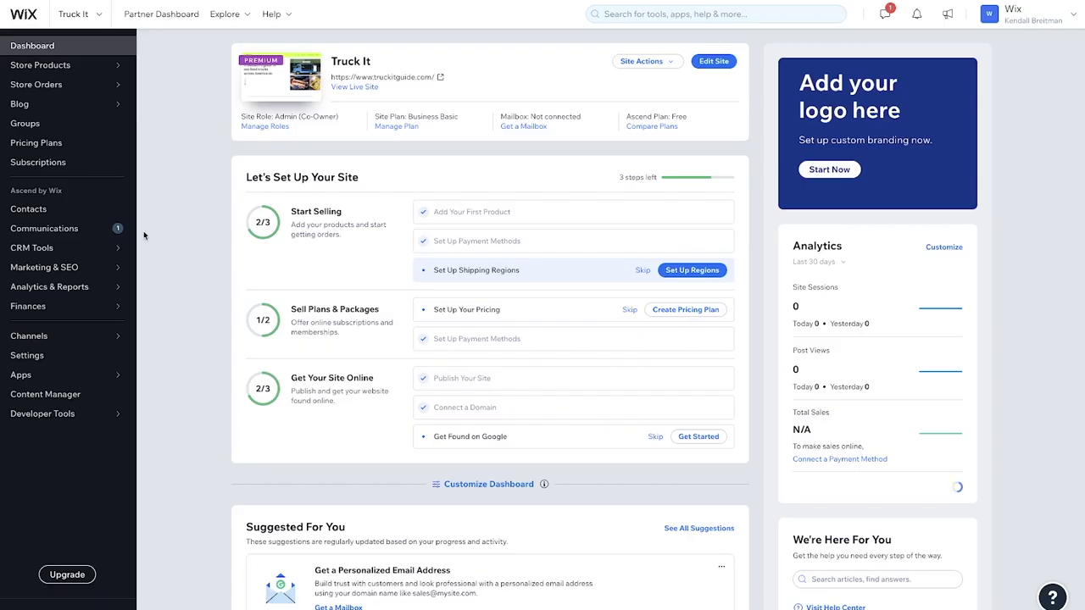
- Start a new email campaign from the 'Send a newsletter' template in Email Marketing
mouse_move(88, 273)
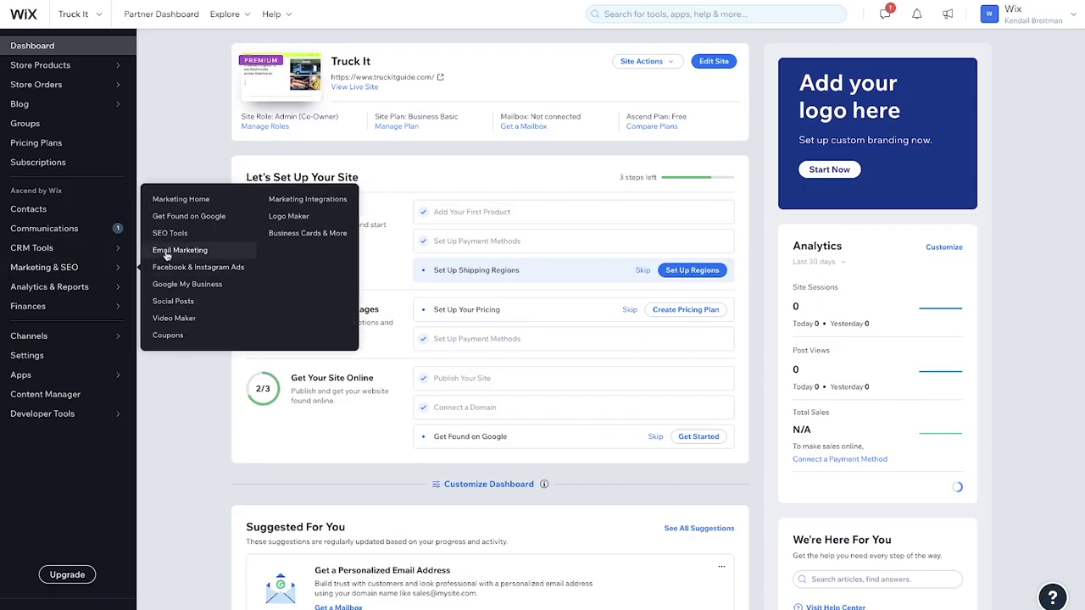
left_click(168, 251)
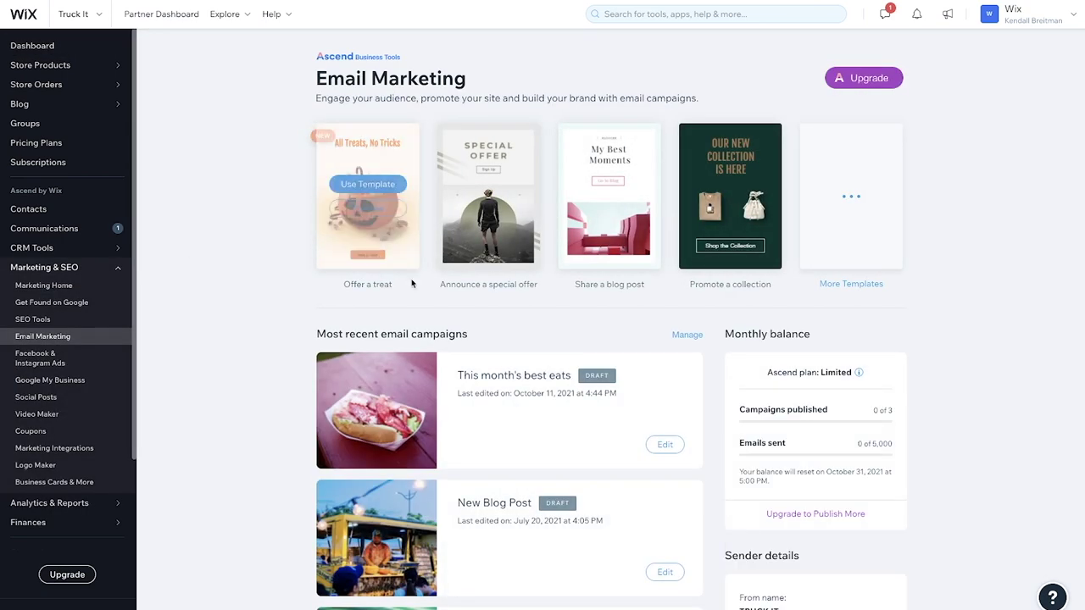
left_click(837, 200)
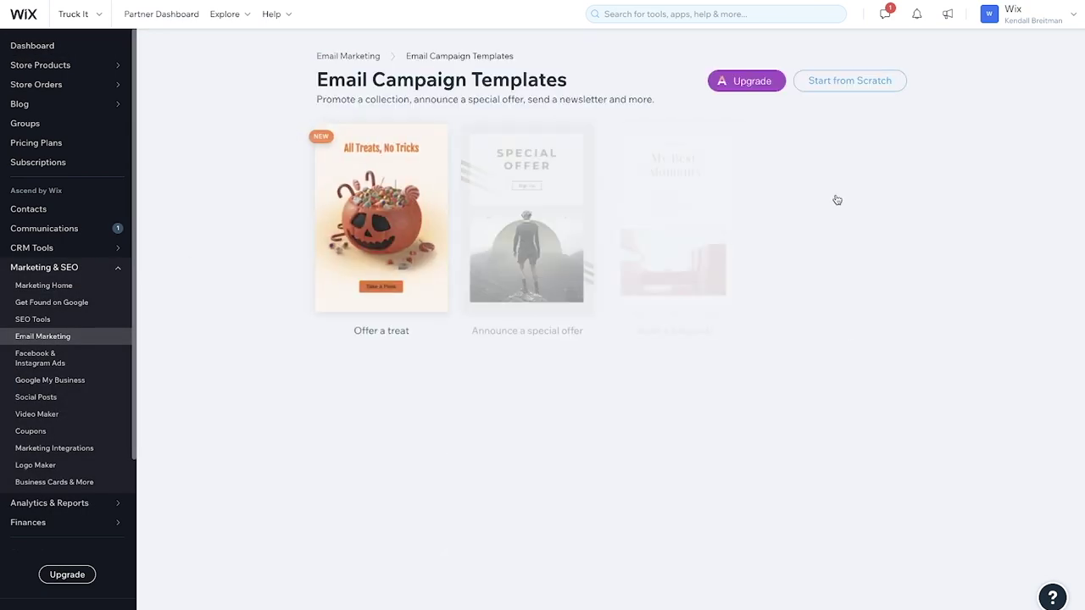
scroll(836, 198, "down", 5)
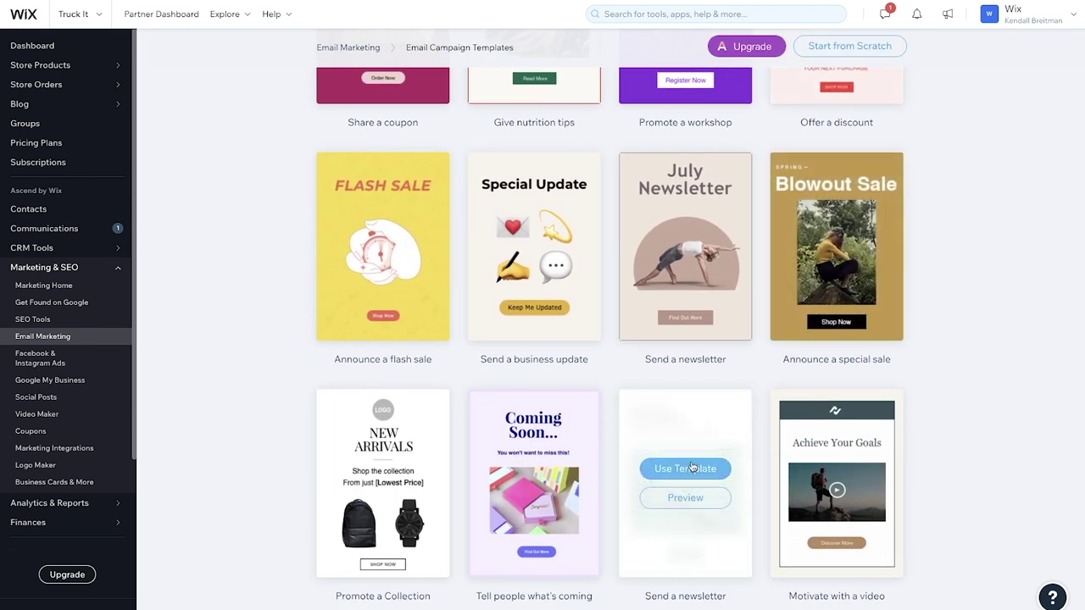
left_click(691, 468)
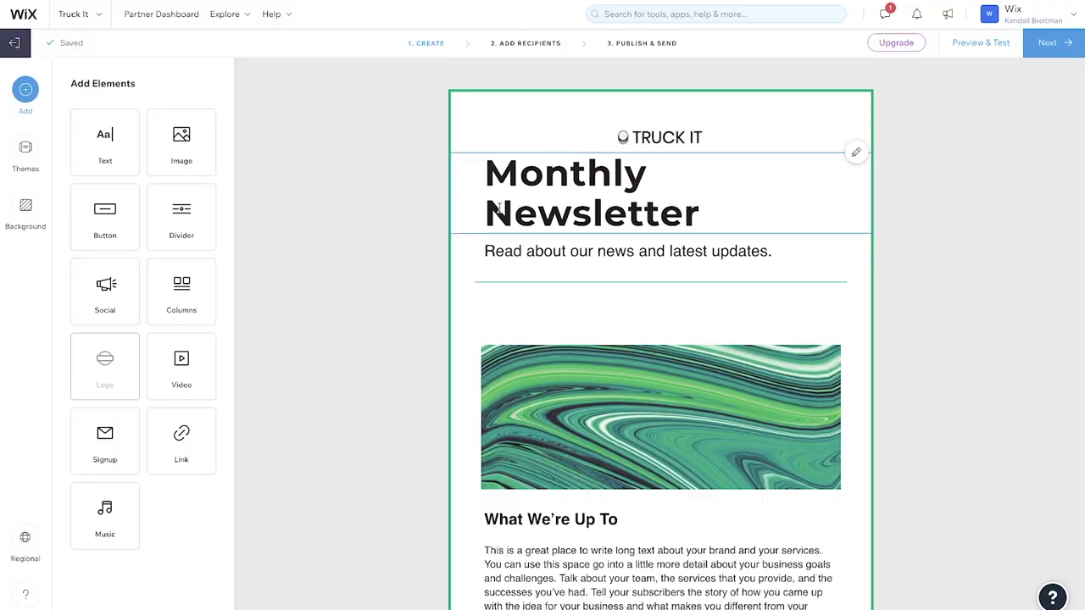
- Retitle the newsletter 'This month's best eats' at font size 36
left_click(499, 209)
triple_click(498, 209)
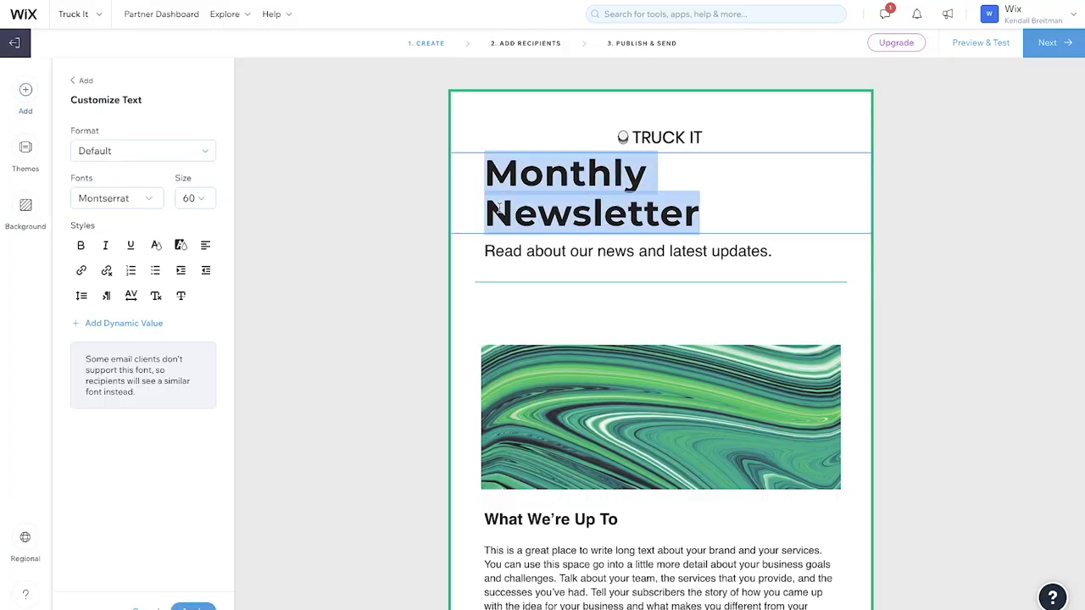
type("This month's best eats")
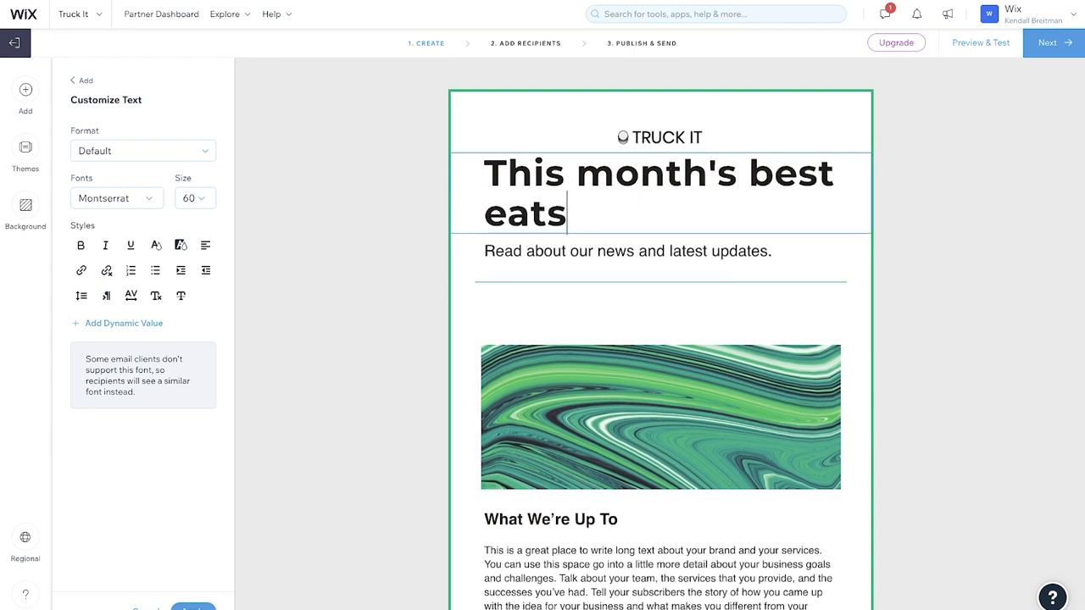
key("ctrl+a")
left_click(195, 198)
scroll(194, 249, "down", 2)
left_click(191, 313)
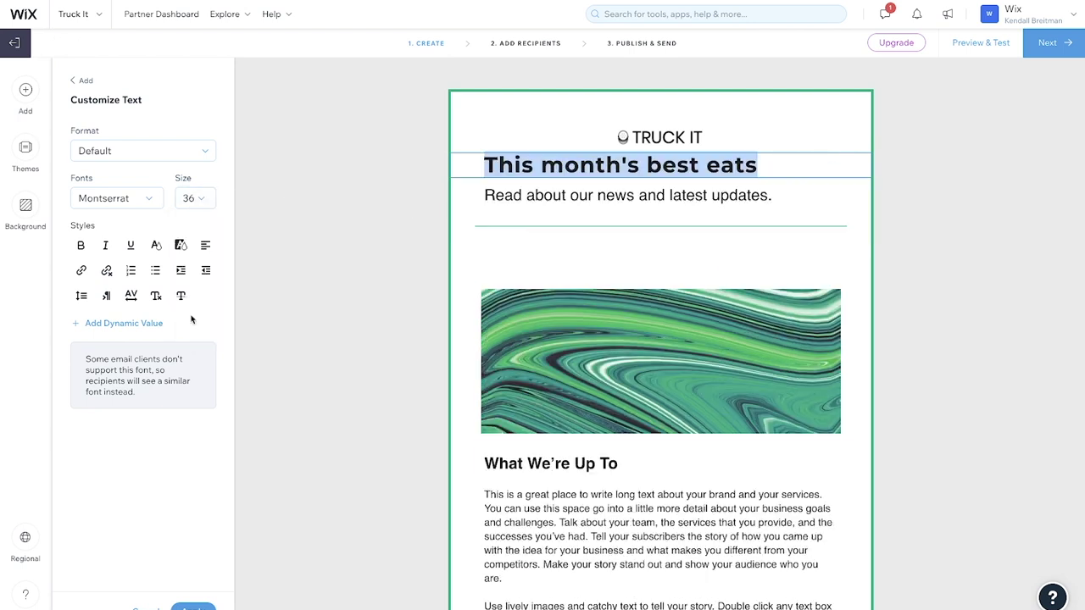
left_click(368, 273)
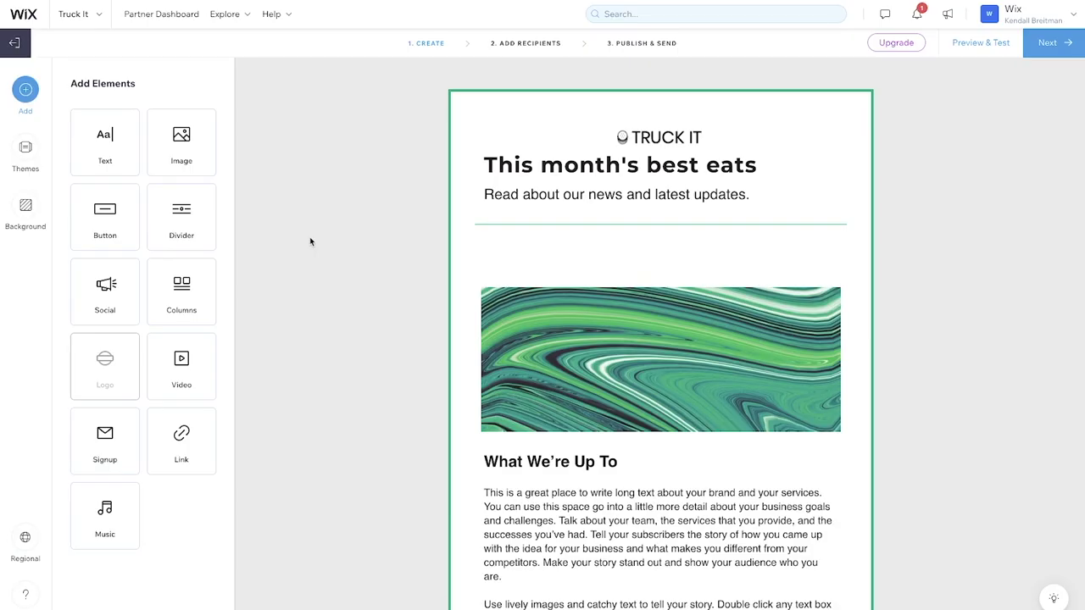
- Replace the subtitle with the 'Did someone say road trip?' summer road-trip intro
double_click(514, 192)
type("Did someone say road t")
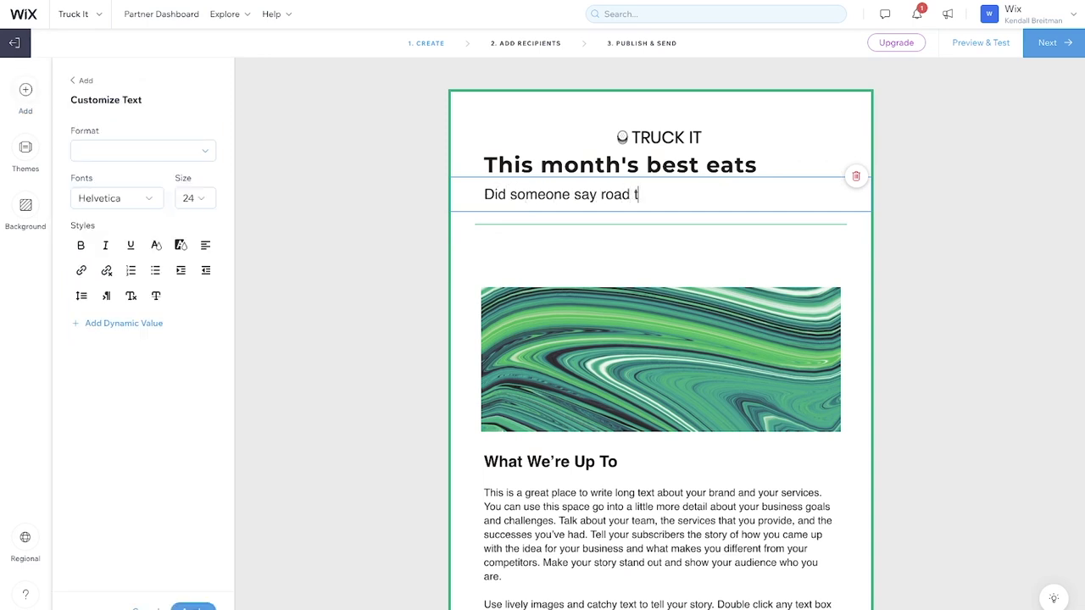
type("rip? With summer just around the corner, why no")
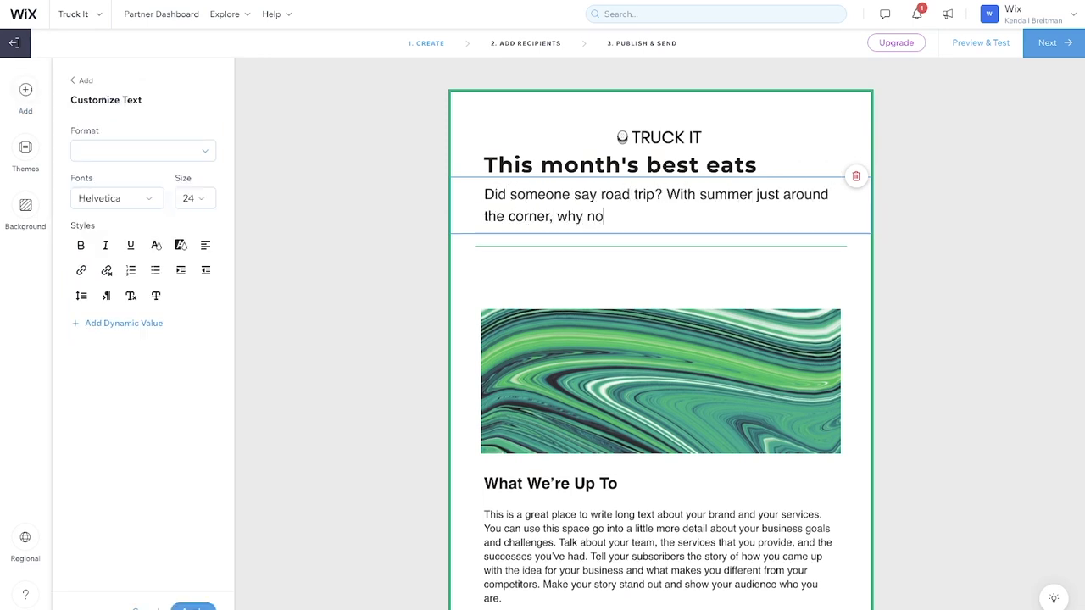
type("t hit the highway and explore some epic mo")
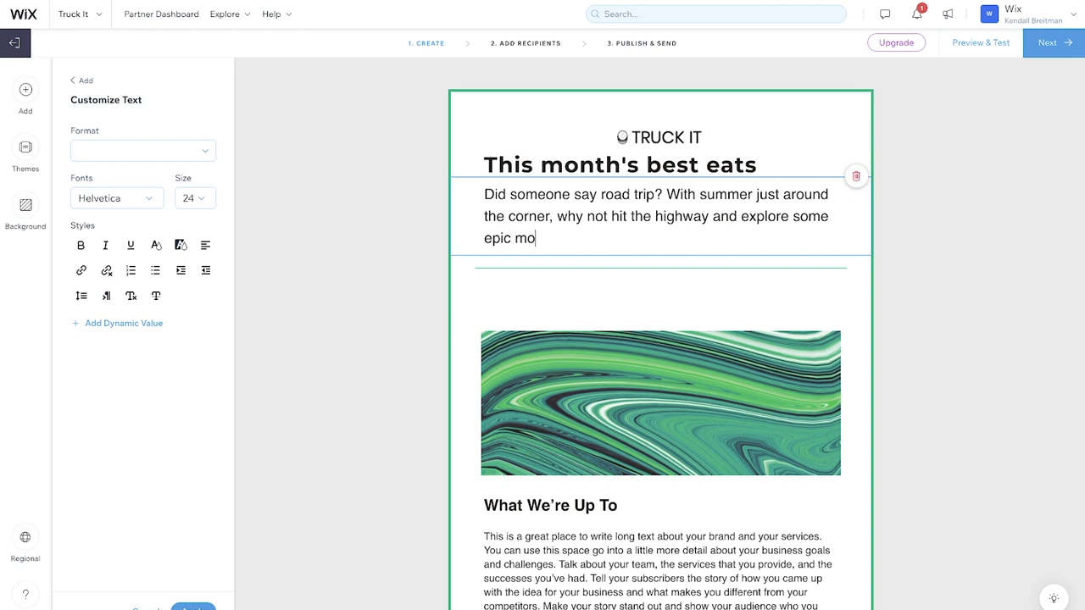
type("bile eats on your next adventure?")
left_click(342, 273)
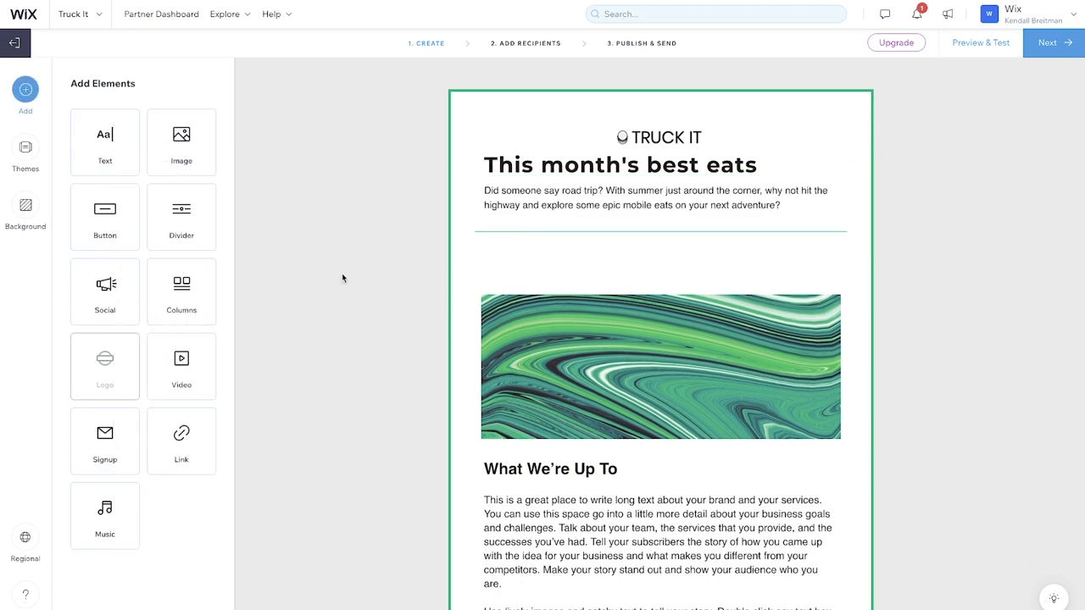
- Delete the green marbled image and the body text under What We're Up To
left_click(513, 349)
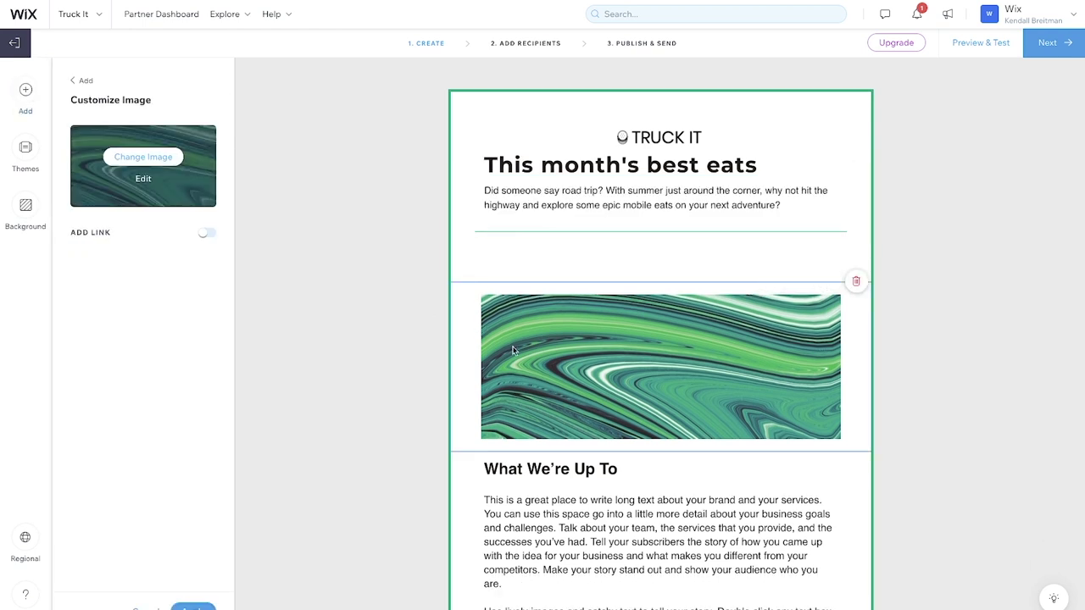
left_click(856, 282)
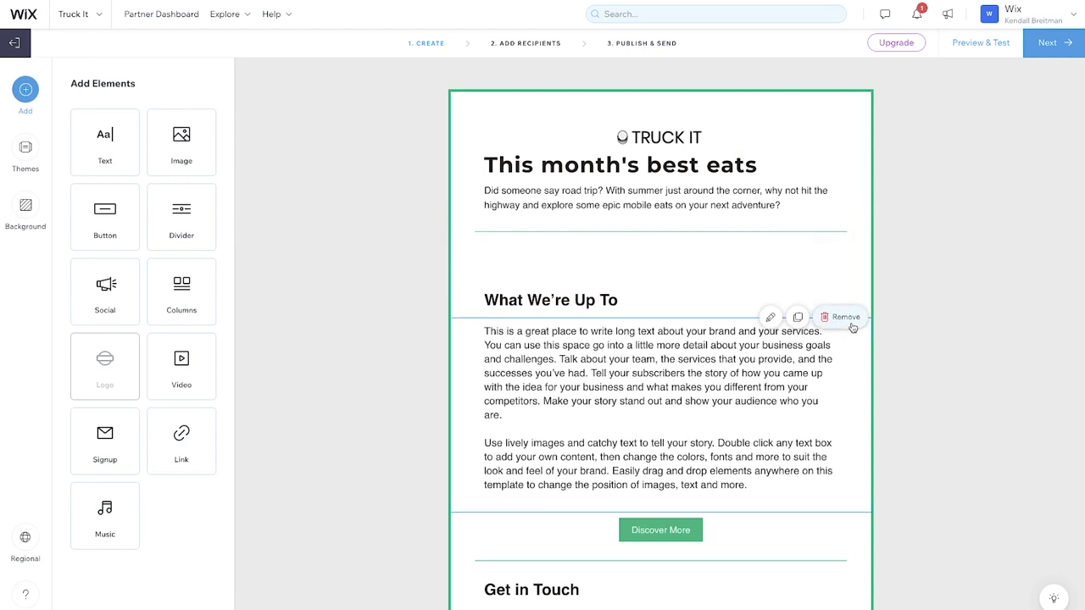
left_click(851, 324)
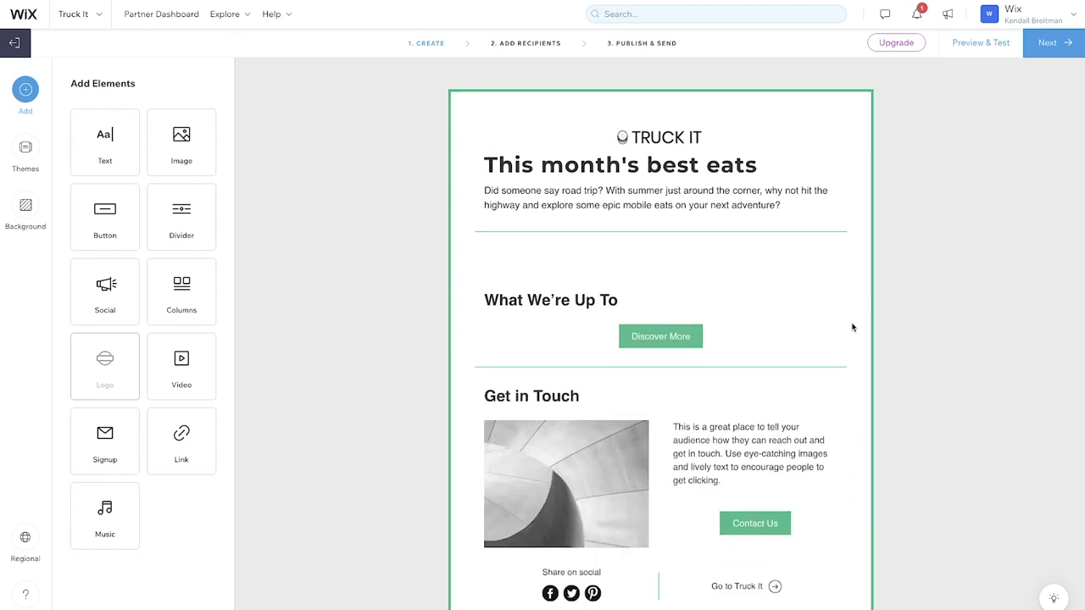
- Rename the heading 'Eating my way through Massachusetts', drop Discover More, and add the food-truck blurb
double_click(625, 308)
type("Eating my way through Massachusetts")
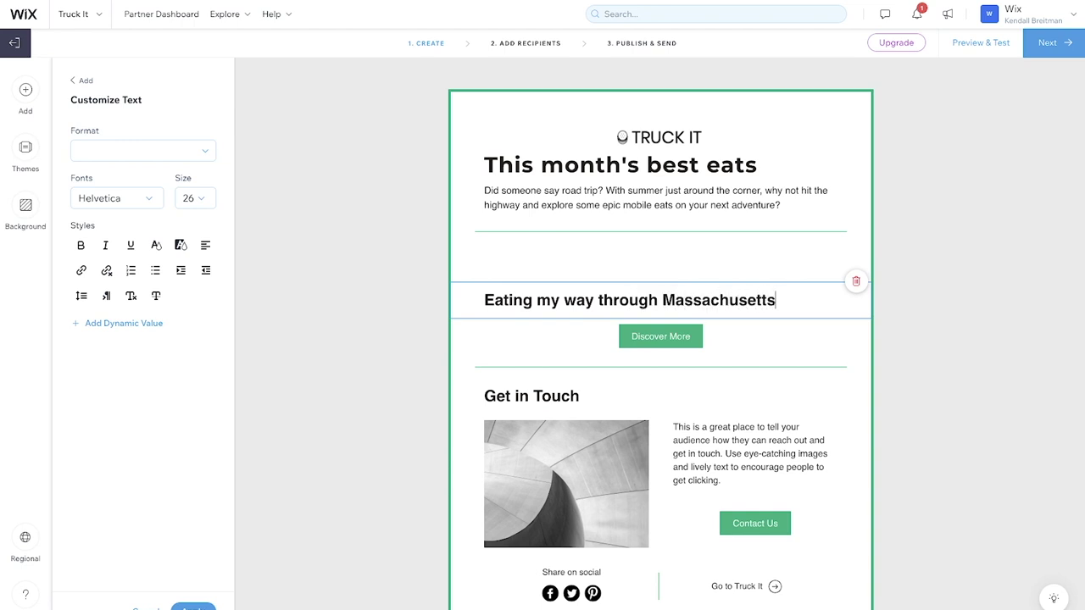
left_click(854, 317)
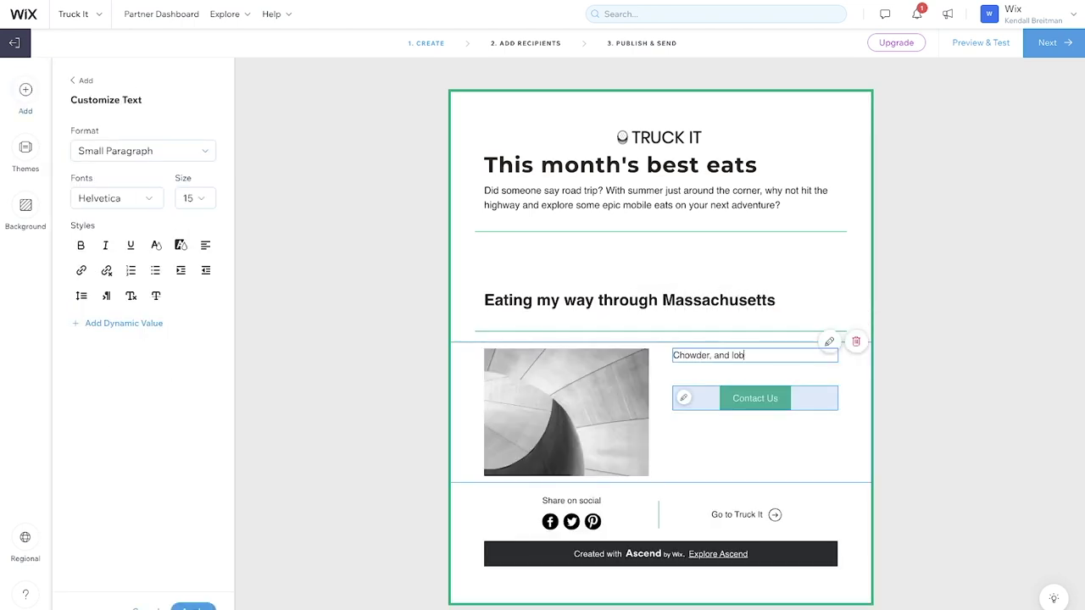
type("strips with truffle fries")
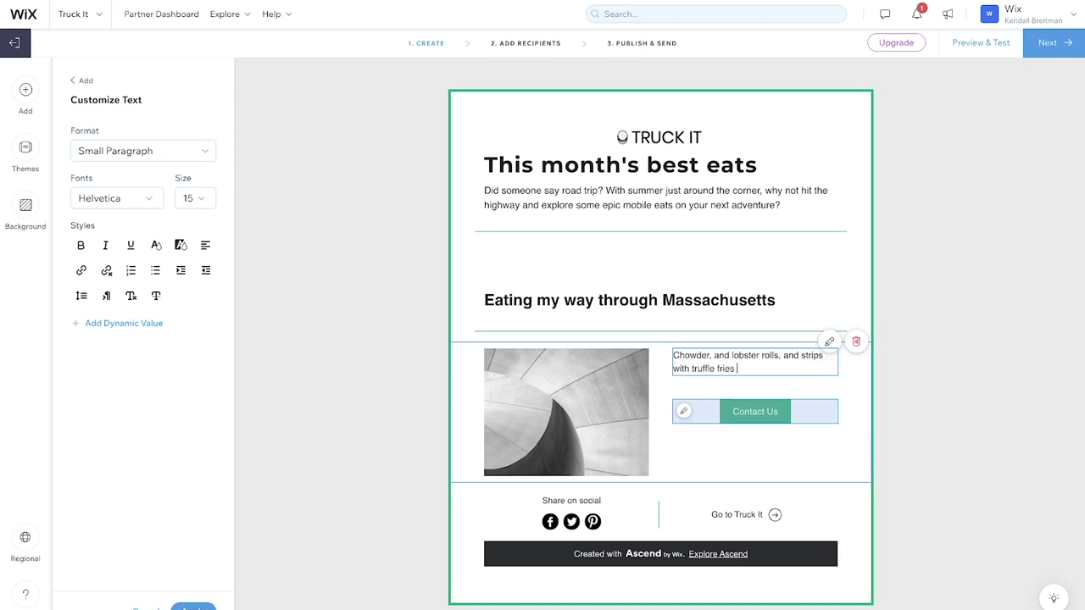
type(" - oh my! Dive into my recommendations for the best ")
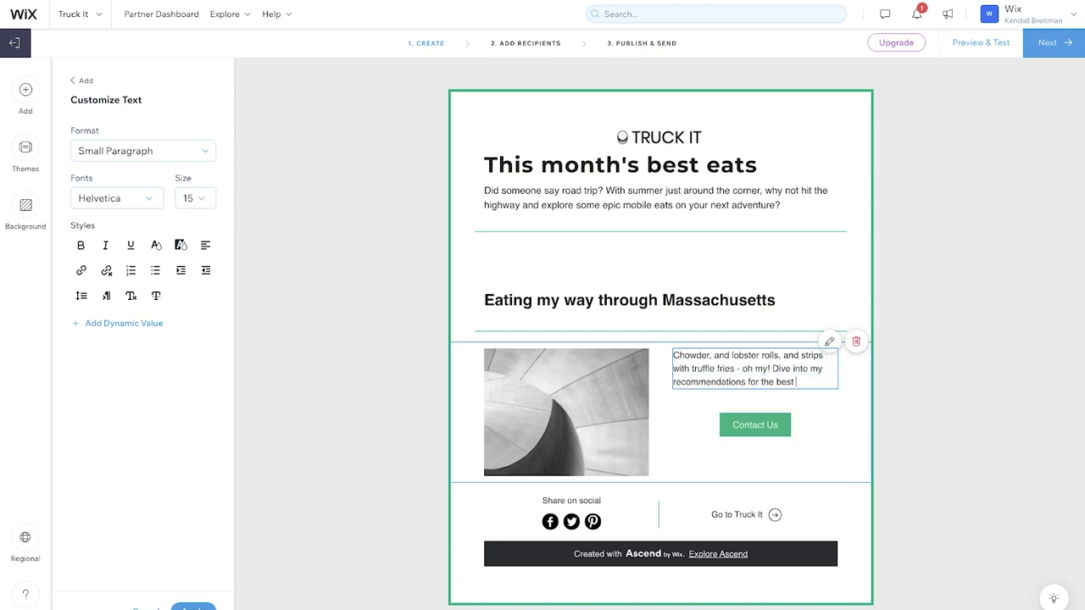
type("food trucks in all of Massachusetts, from Boston to Cape Cod.")
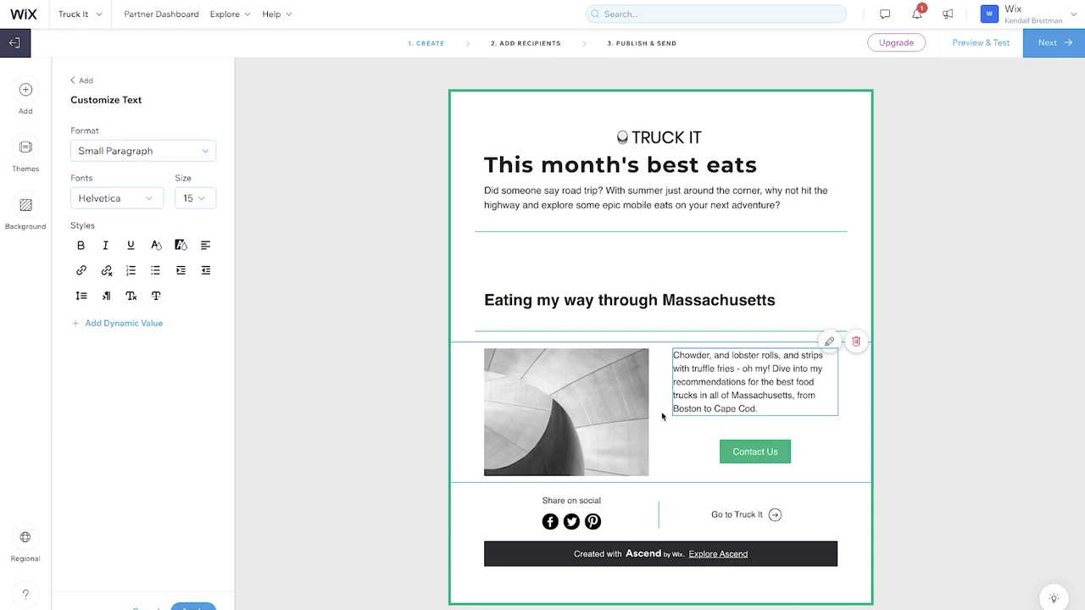
- Swap the grey photo for a lobster-roll food photo and select the Contact Us button label
left_click(603, 399)
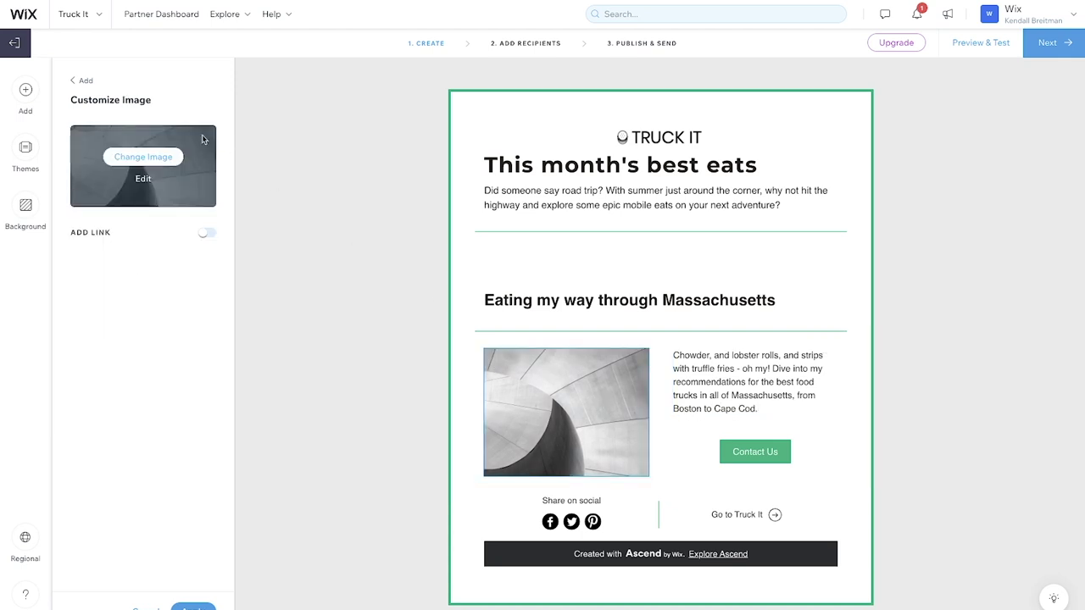
left_click(143, 156)
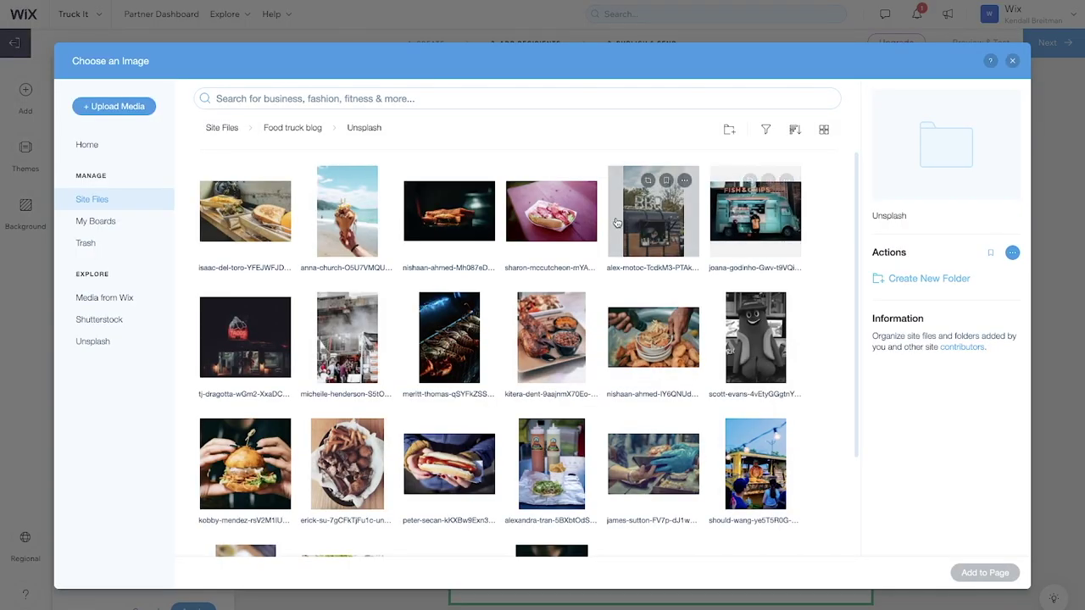
double_click(576, 218)
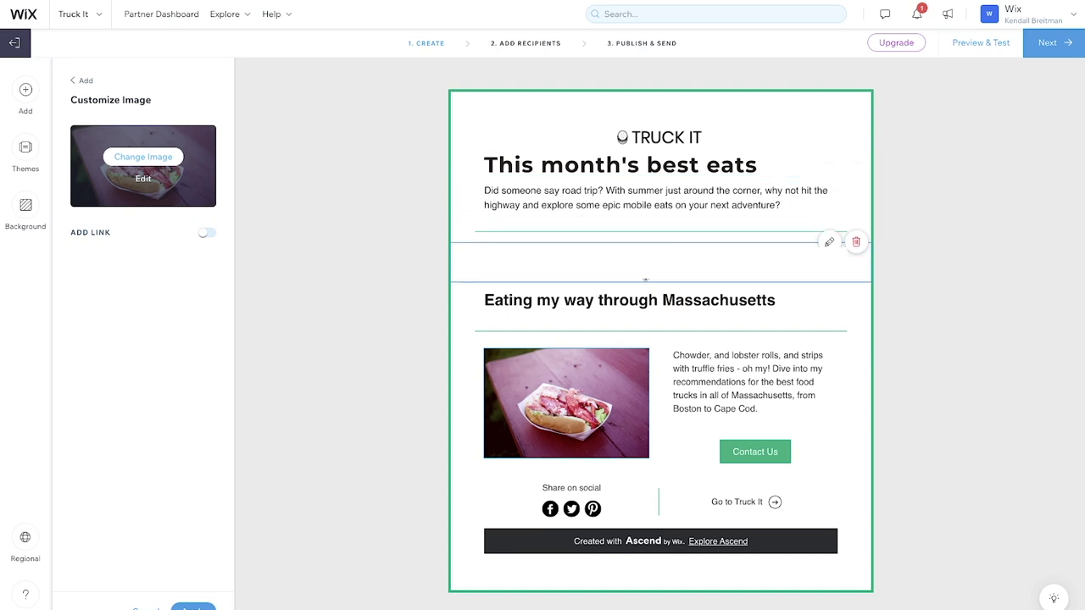
left_click(742, 452)
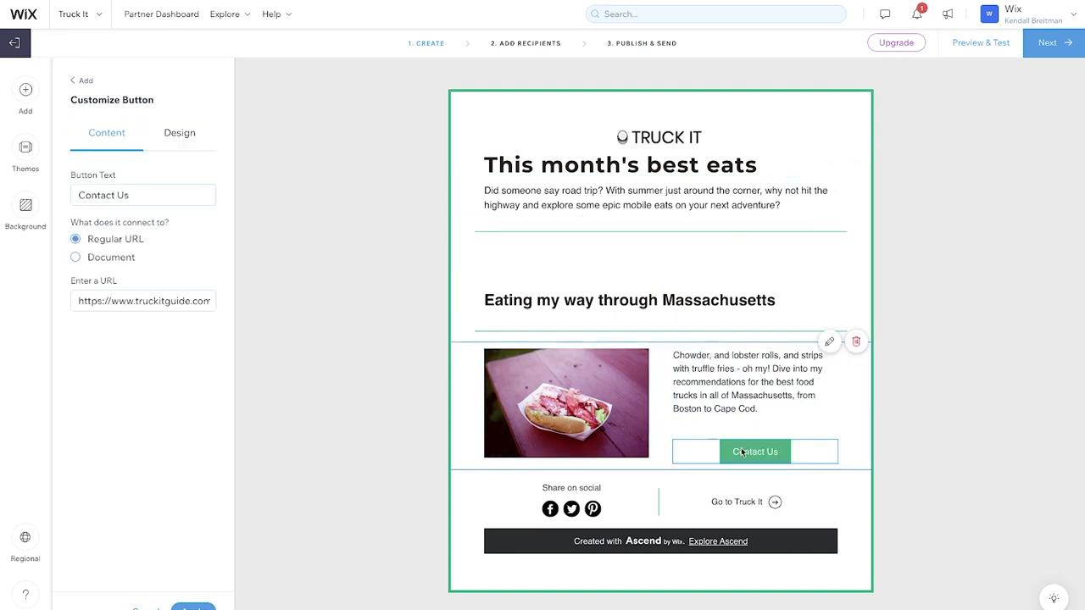
triple_click(177, 194)
- Relabel the button and style it with dark text, white fill and a dark border
type("Read more")
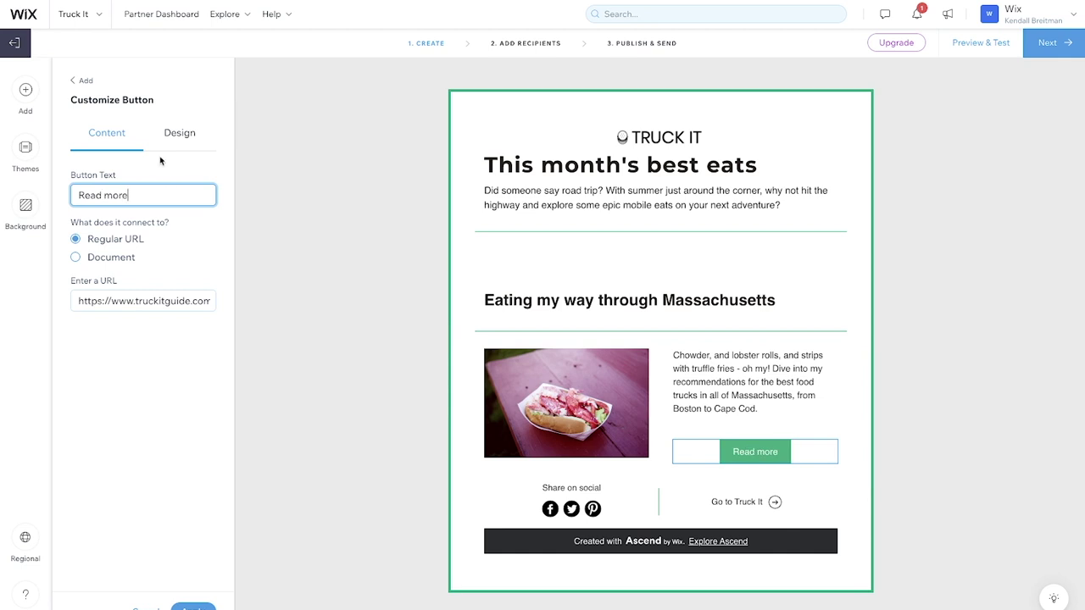
left_click(173, 145)
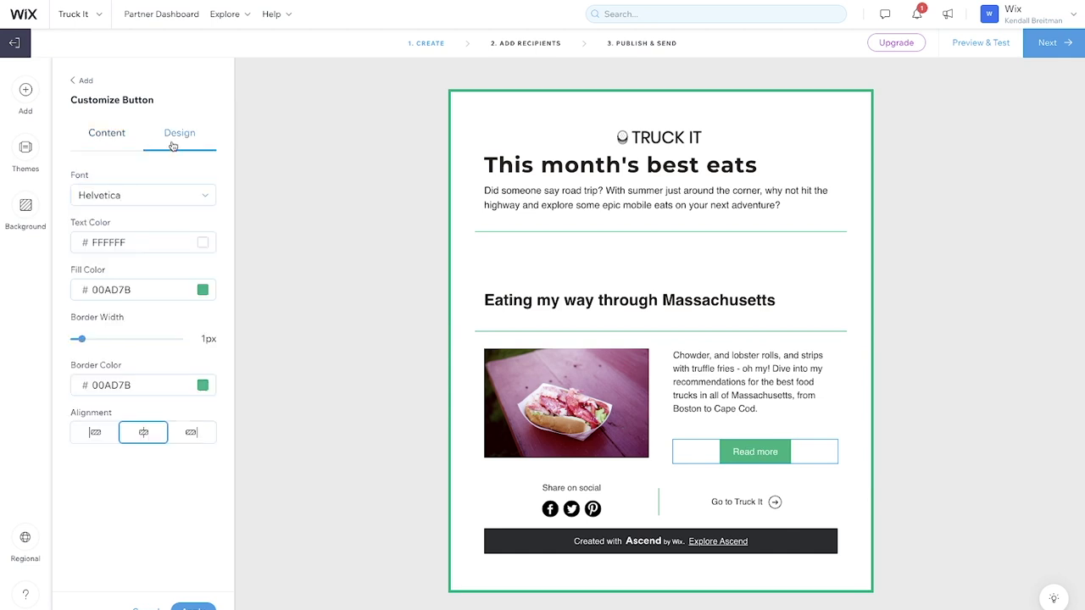
left_click(200, 244)
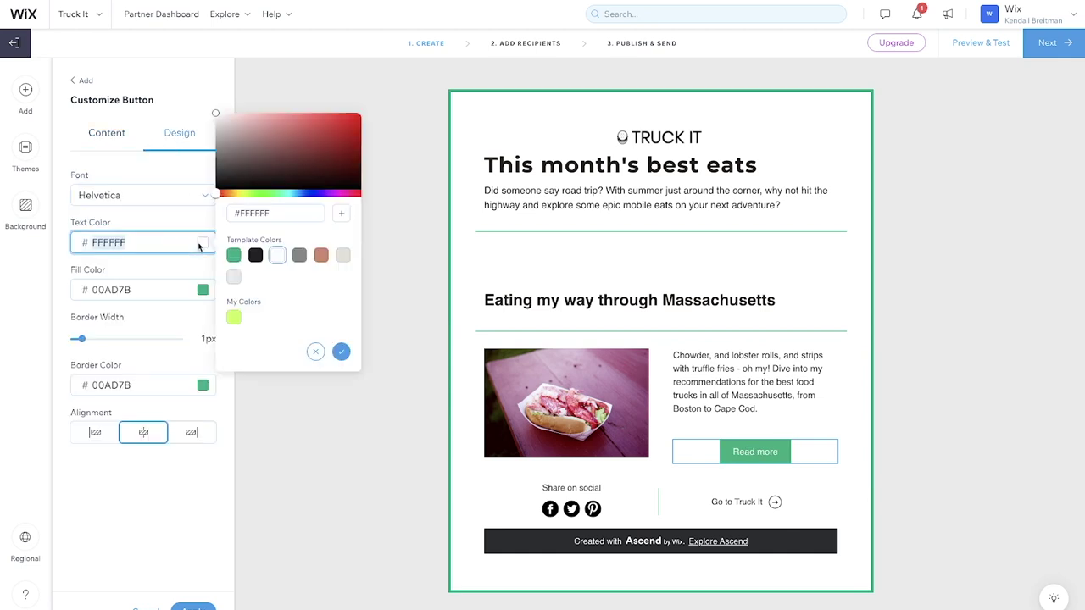
left_click(254, 256)
left_click(202, 291)
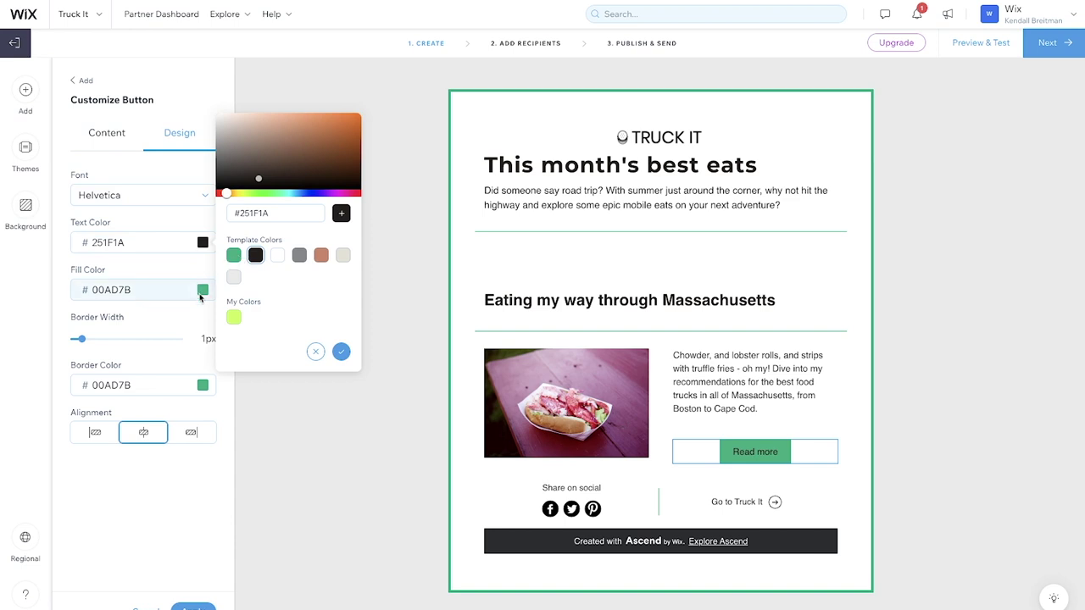
left_click(298, 304)
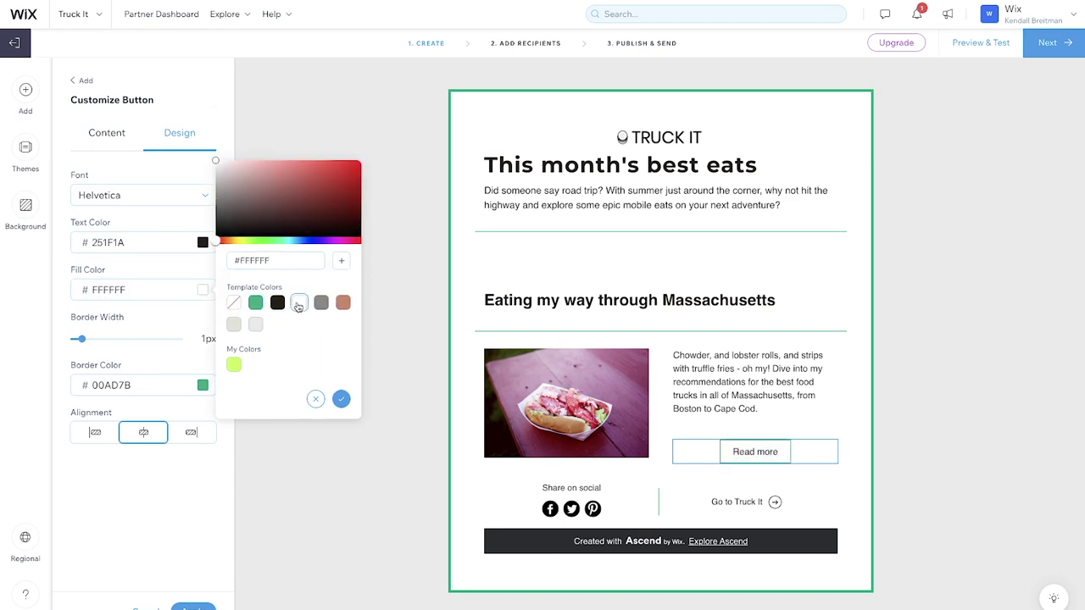
left_click(203, 387)
left_click(256, 400)
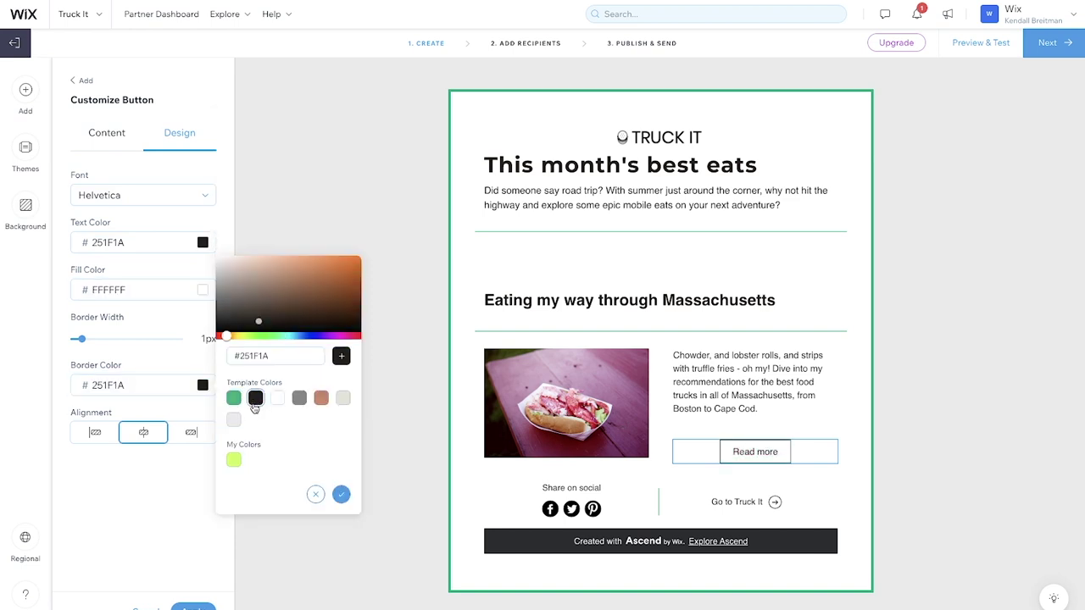
left_click(381, 438)
left_click(381, 439)
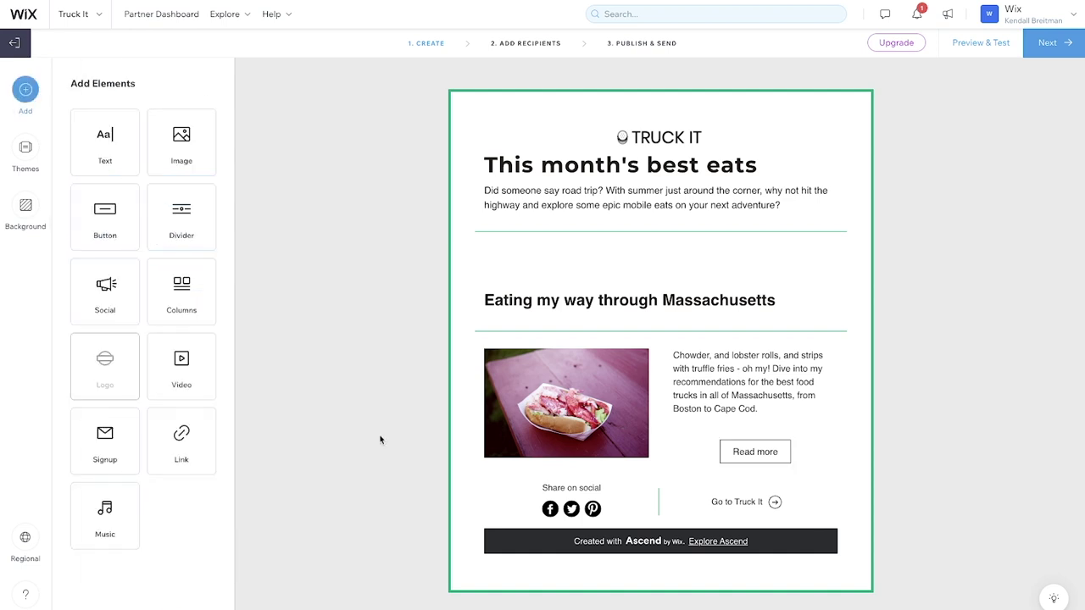
- Make the divider under the intro text dark
left_click(532, 242)
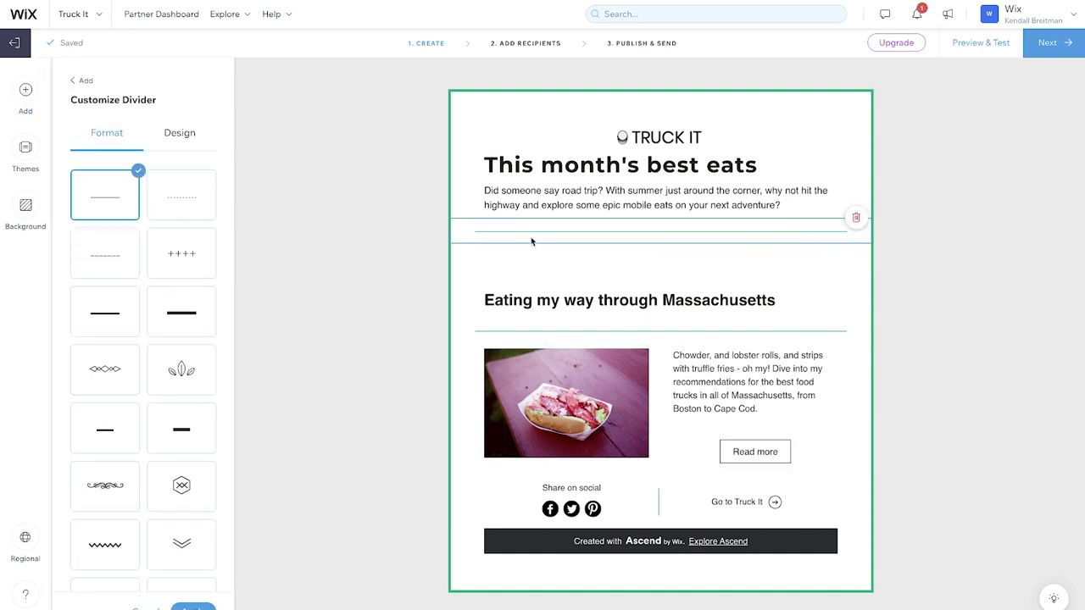
left_click(192, 137)
left_click(203, 195)
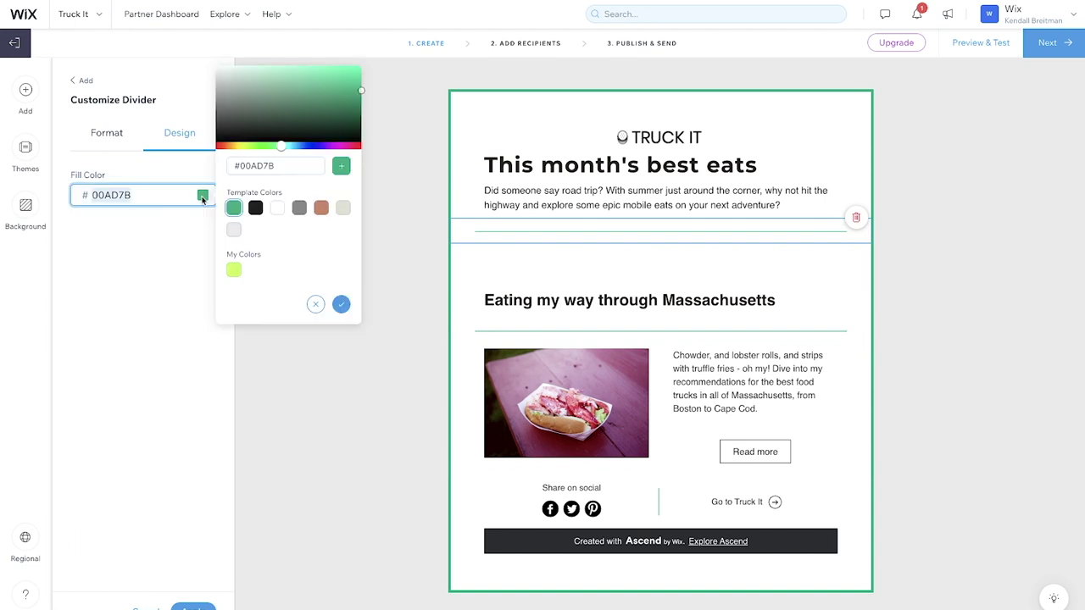
left_click(255, 208)
left_click(280, 355)
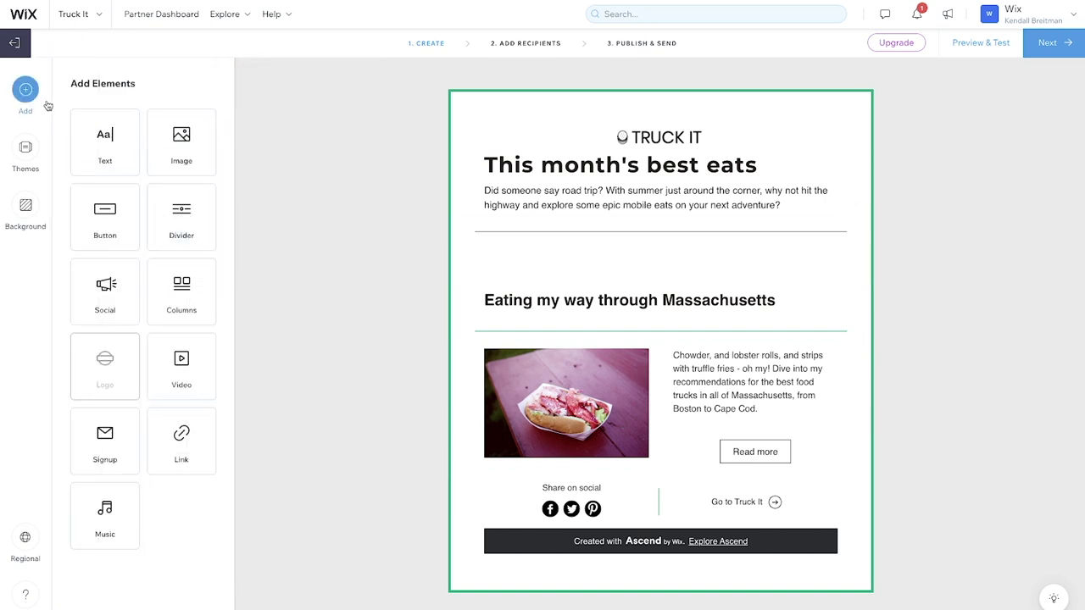
- Add a text-left, image-right column block below the Massachusetts story
left_click(165, 288)
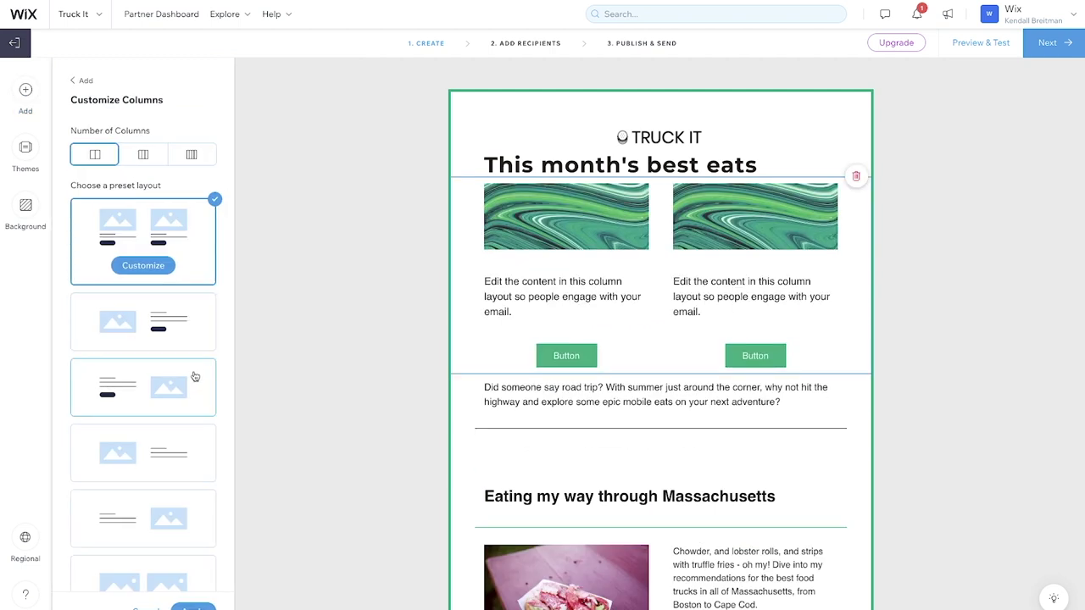
left_click(195, 376)
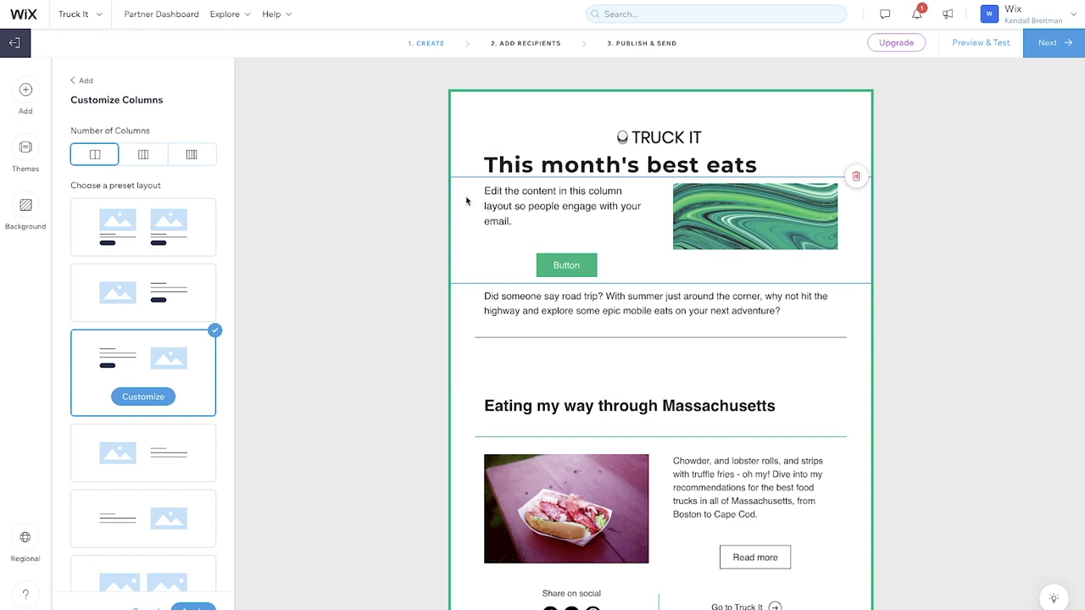
left_click_drag(466, 201, 475, 492)
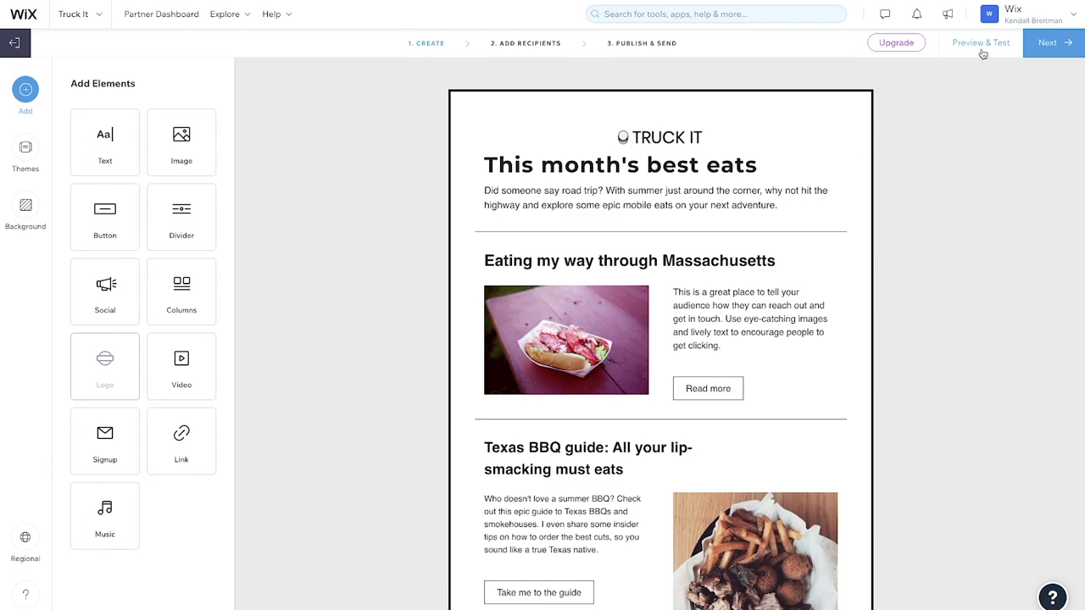
left_click(981, 44)
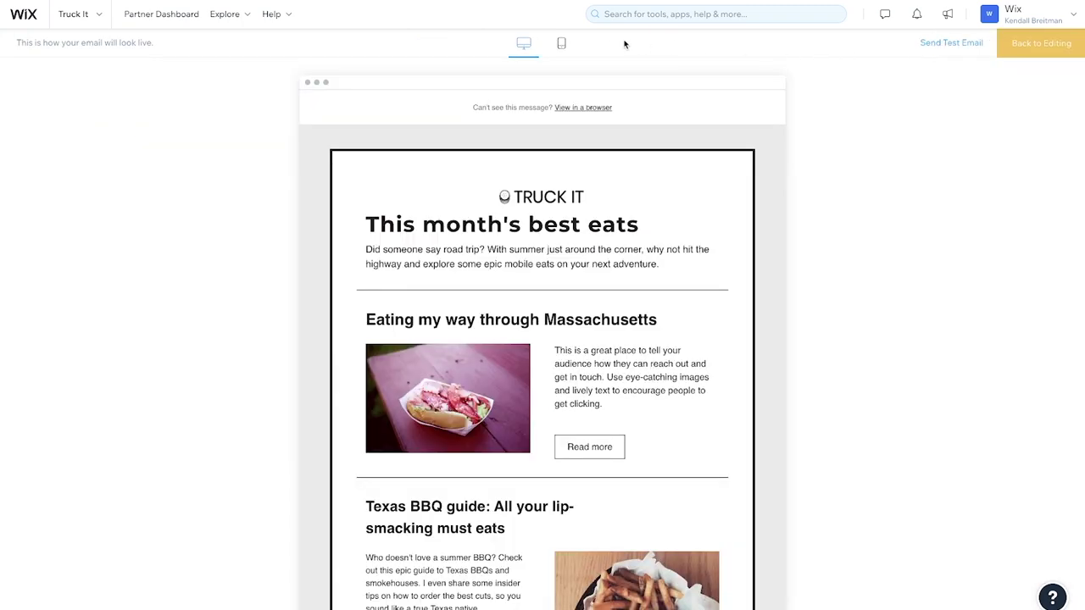
- Preview the newsletter in mobile view, then in desktop view
left_click(564, 45)
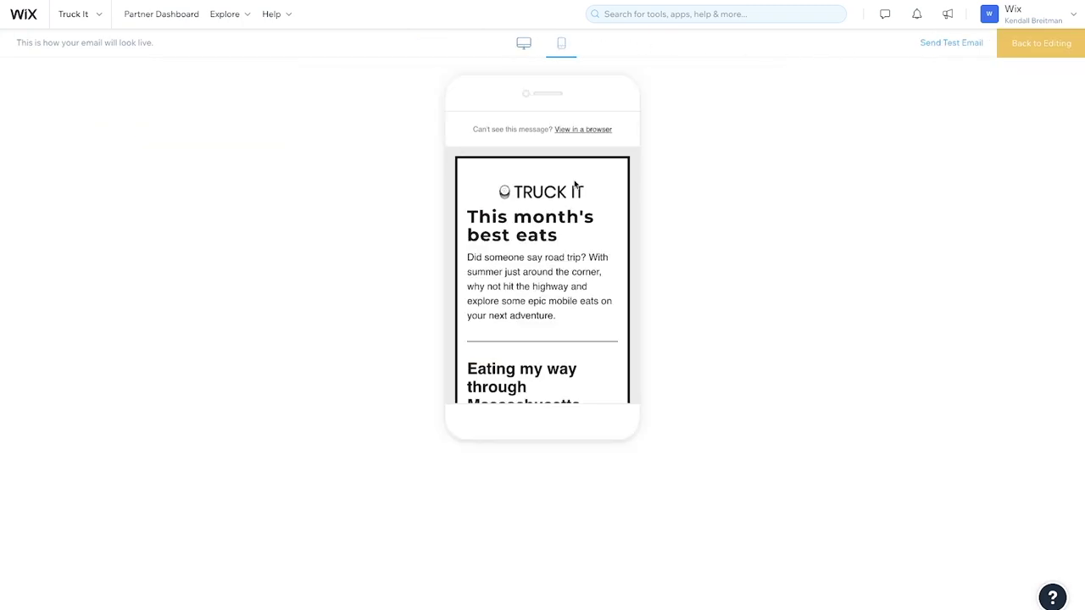
scroll(575, 185, "down", 3)
left_click(524, 44)
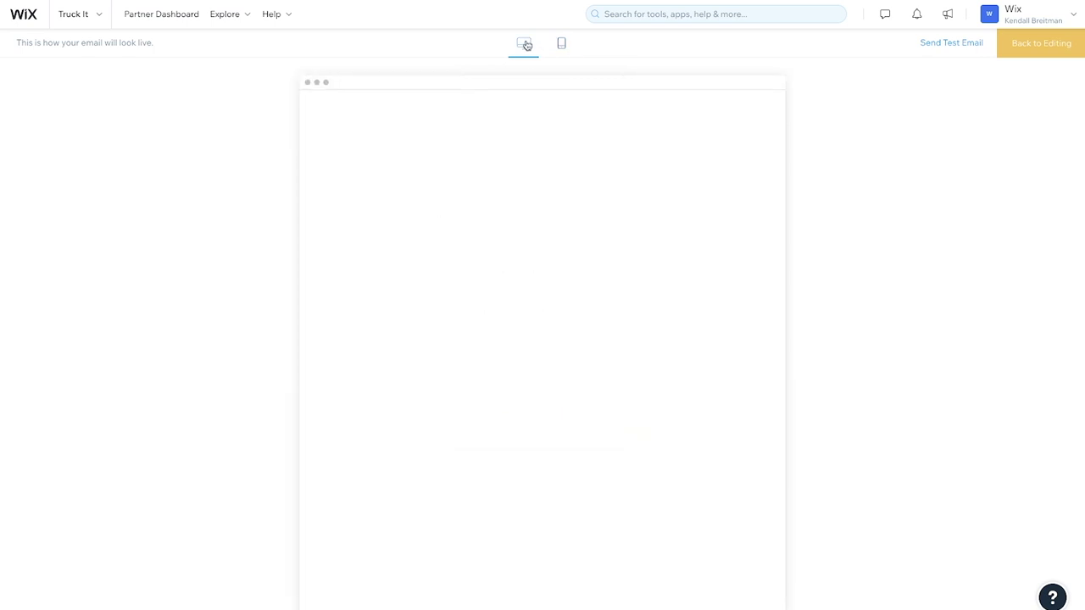
scroll(603, 174, "down", 4)
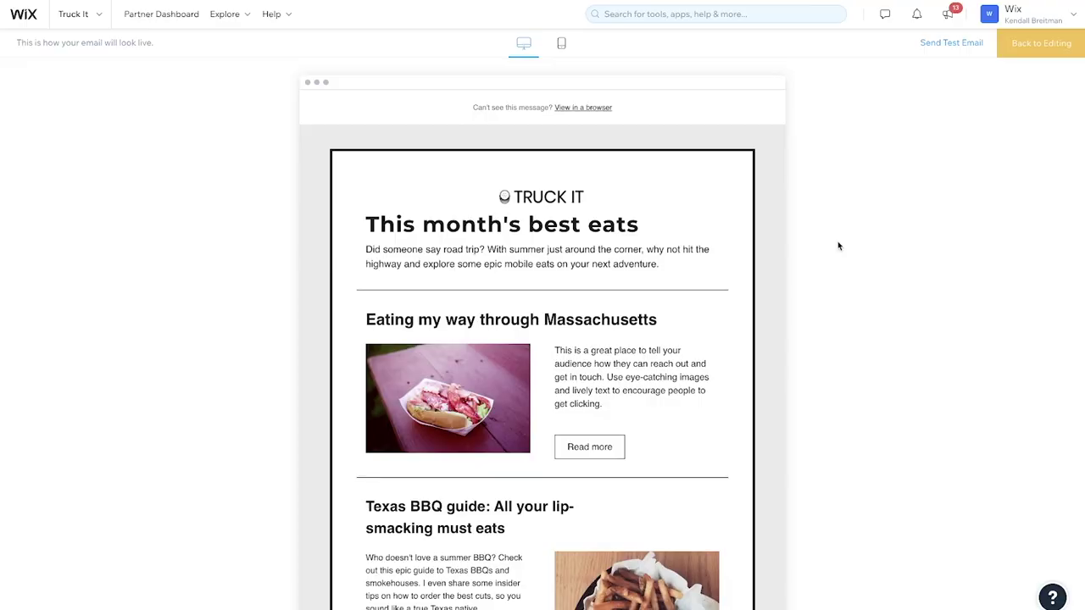
- Send a test copy of the newsletter to your own email address and return to editing
left_click(936, 44)
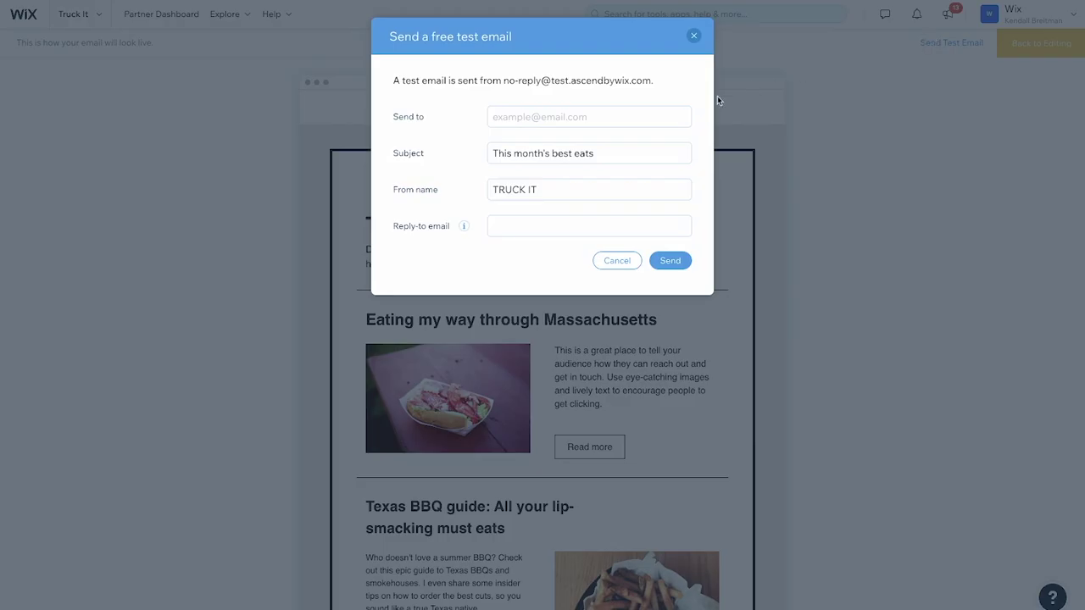
left_click(589, 117)
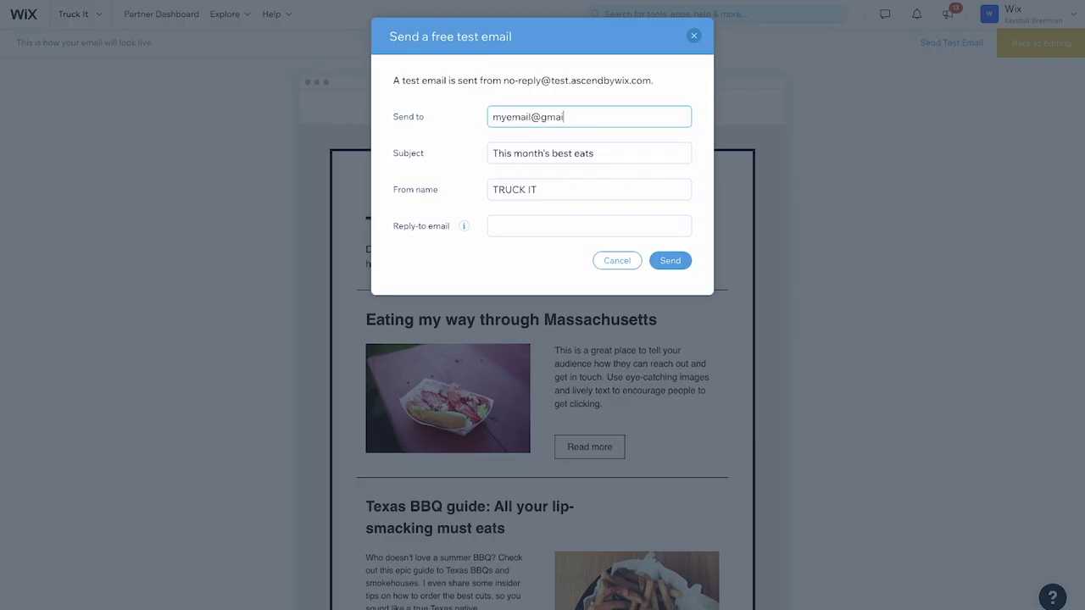
left_click(689, 261)
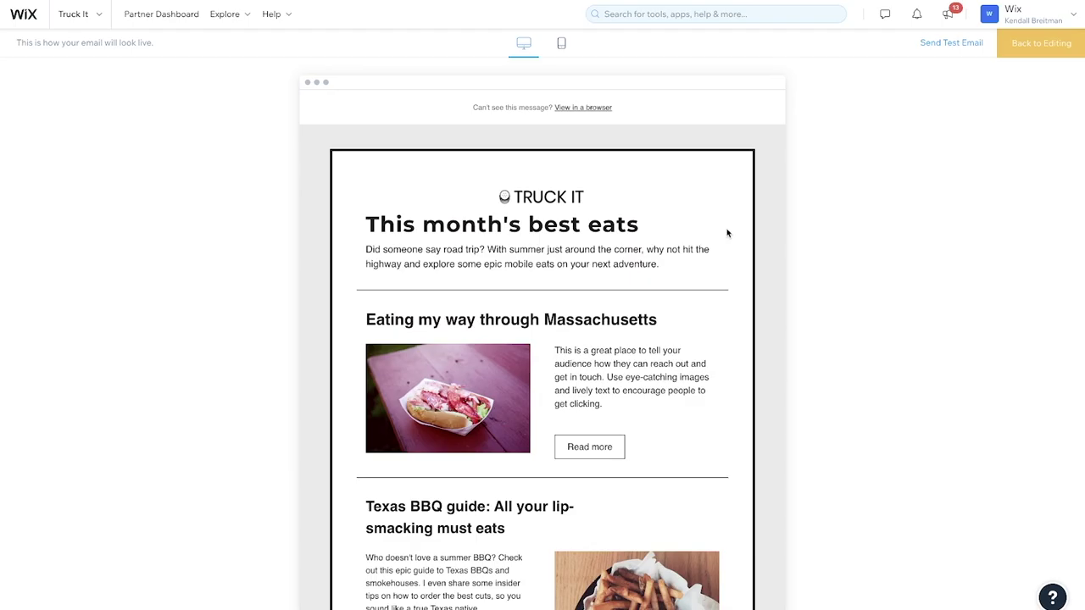
left_click(1022, 52)
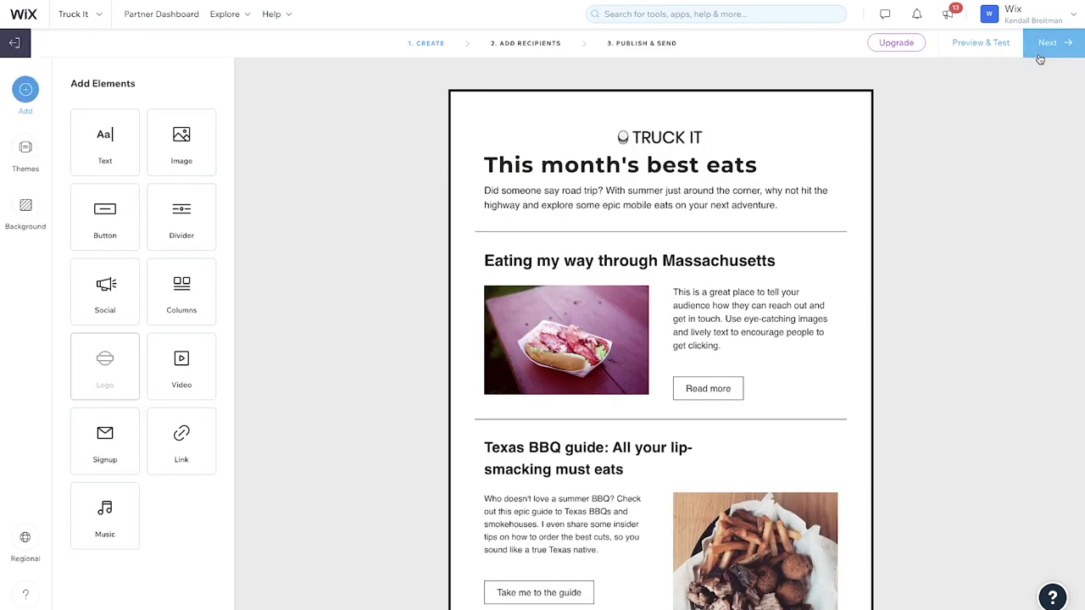
left_click(1039, 56)
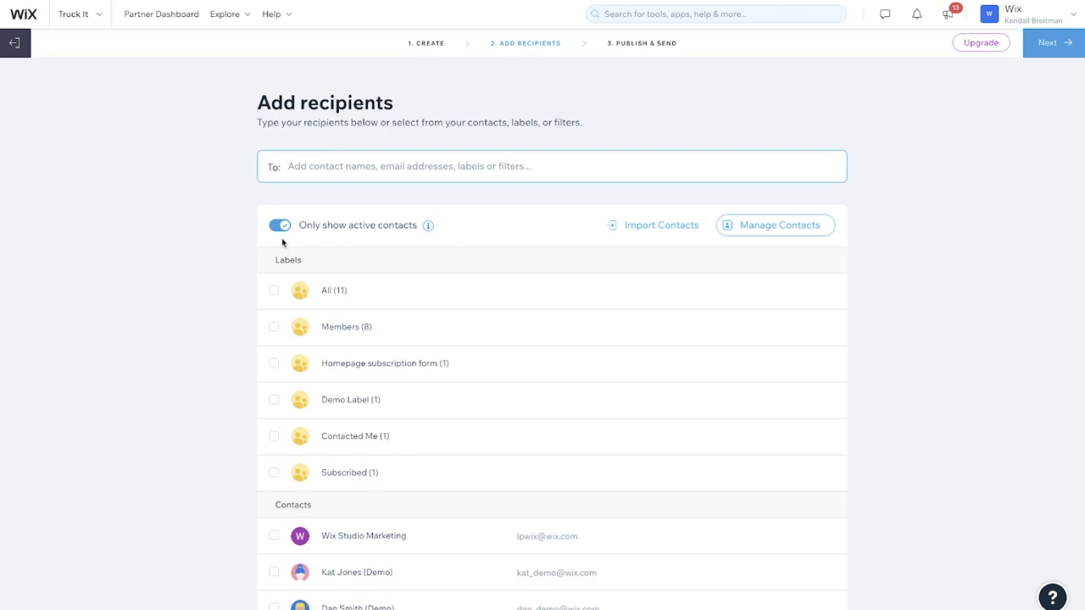
- Address the campaign to All (11) contacts and continue to Publish & send
left_click(274, 292)
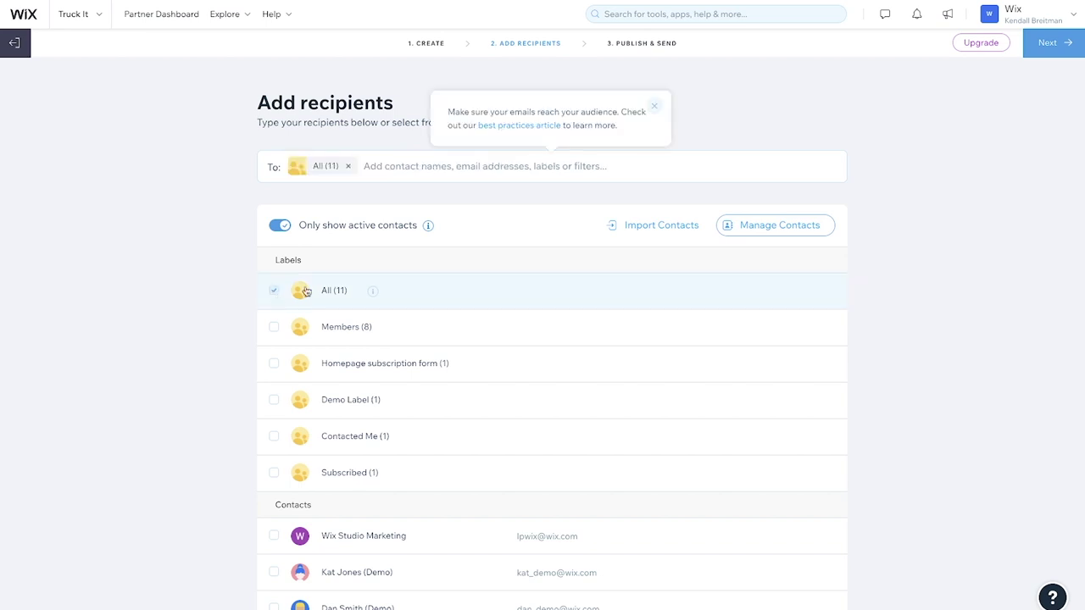
left_click(1051, 53)
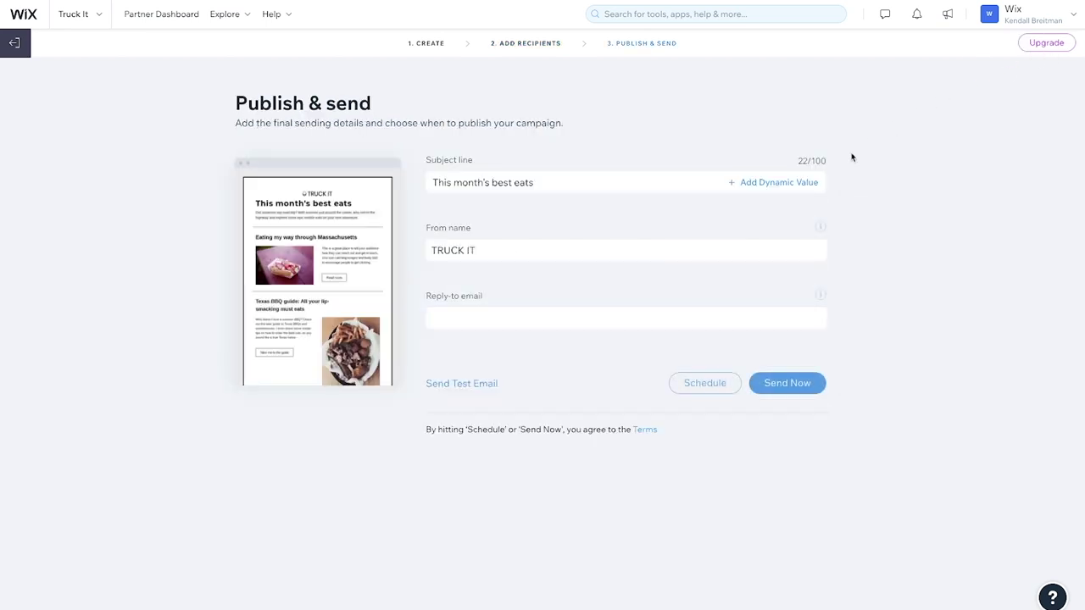
- Change the subject line to 'Do you smell that?'
left_click(795, 187)
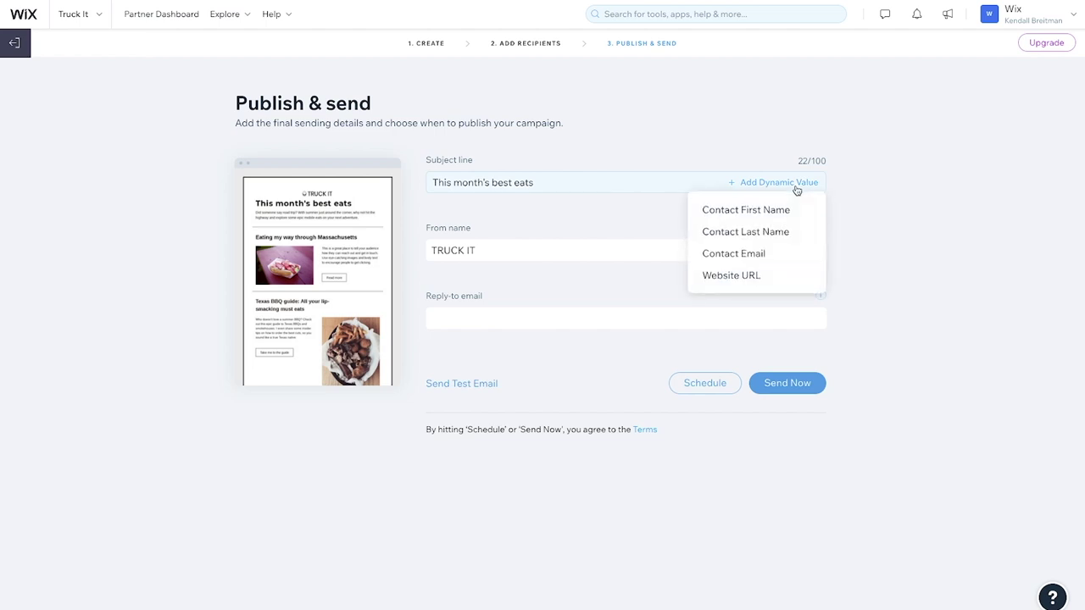
left_click(744, 319)
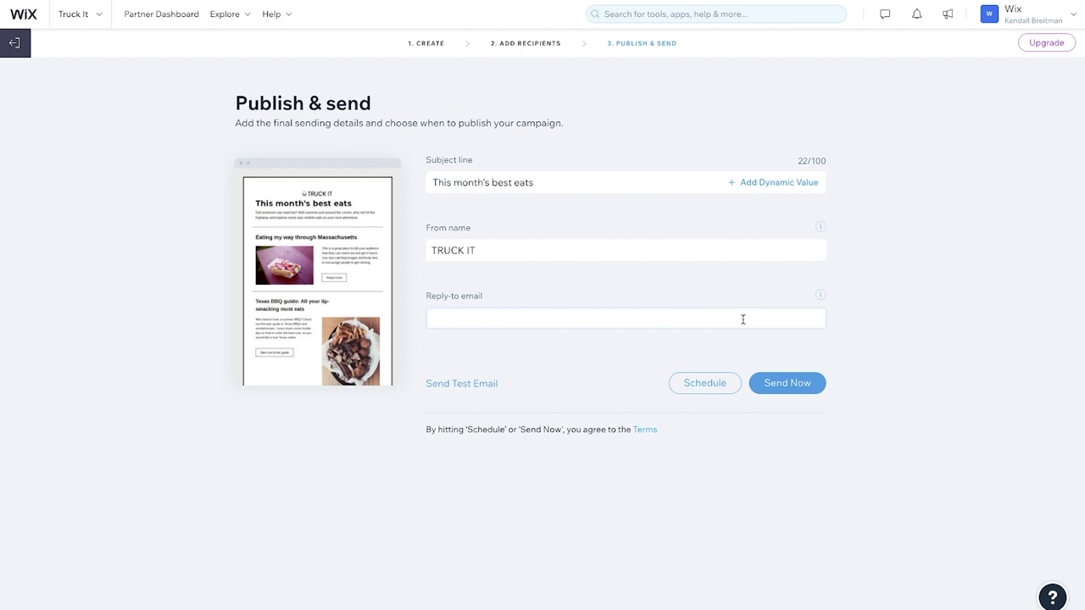
left_click(722, 347)
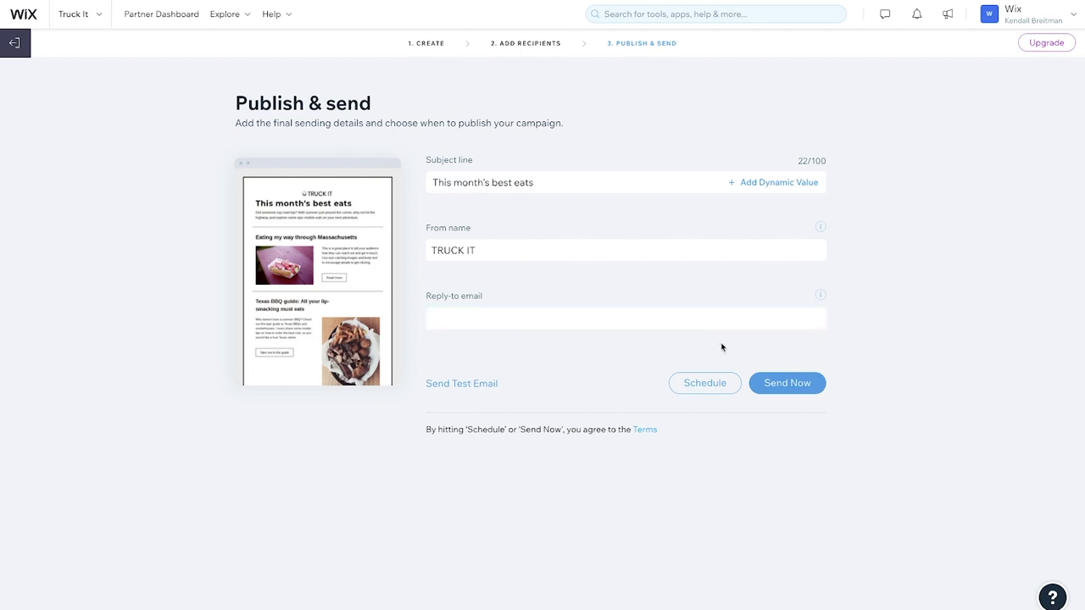
triple_click(556, 182)
type("Do you smell that?")
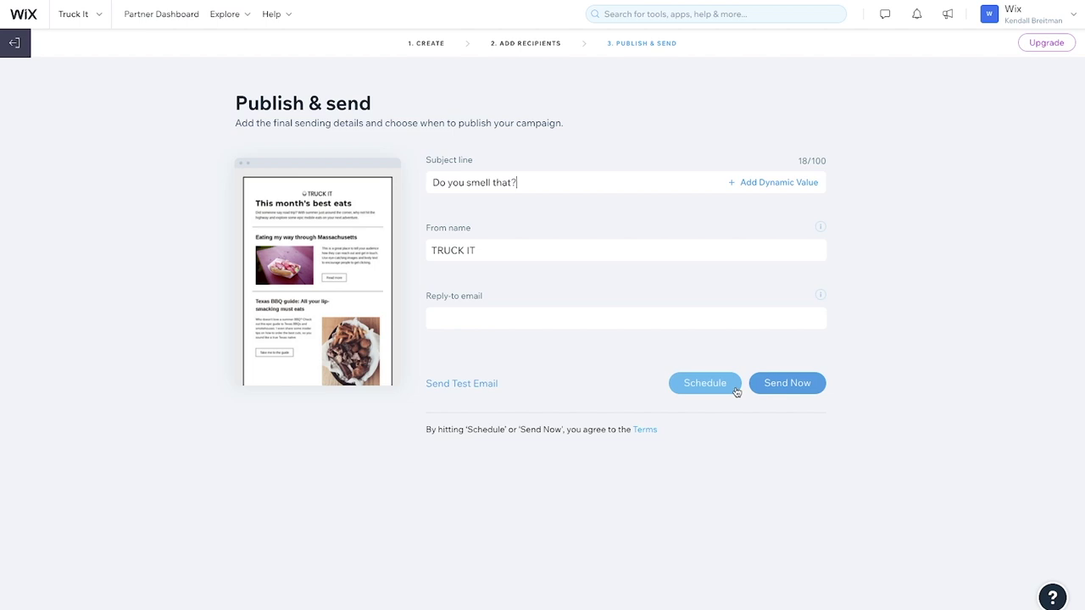
- Schedule the campaign for October 12 at 11:00 AM
left_click(734, 388)
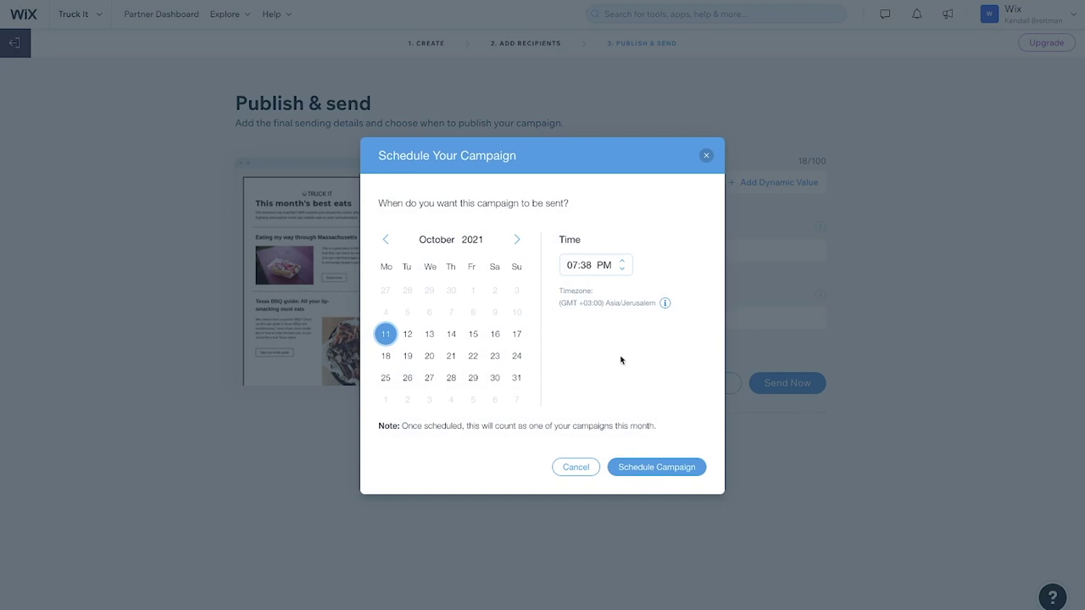
left_click(408, 336)
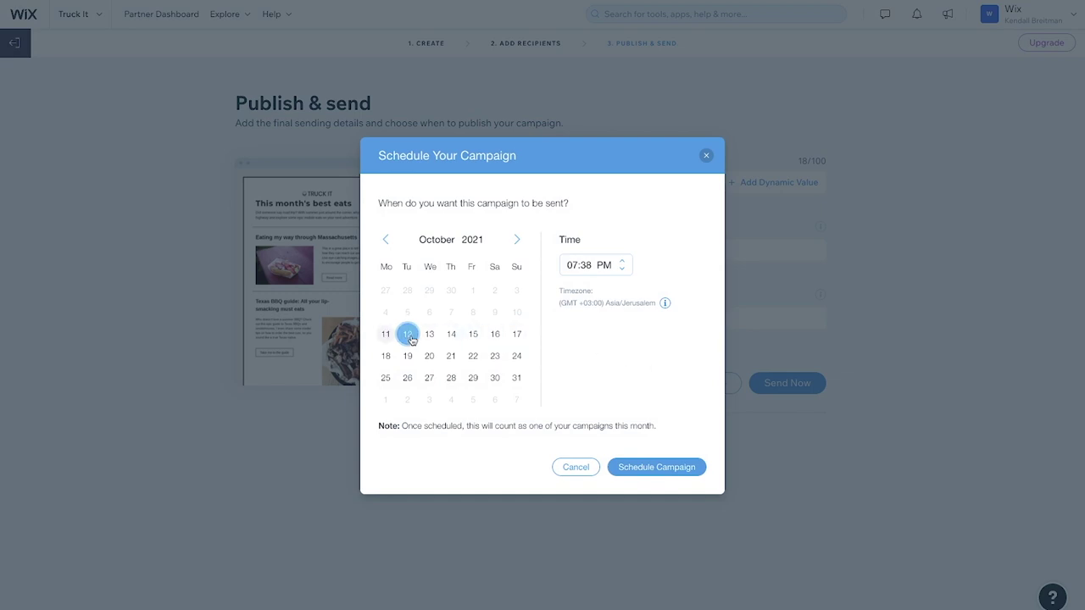
left_click(570, 265)
type("11:00")
left_click(604, 265)
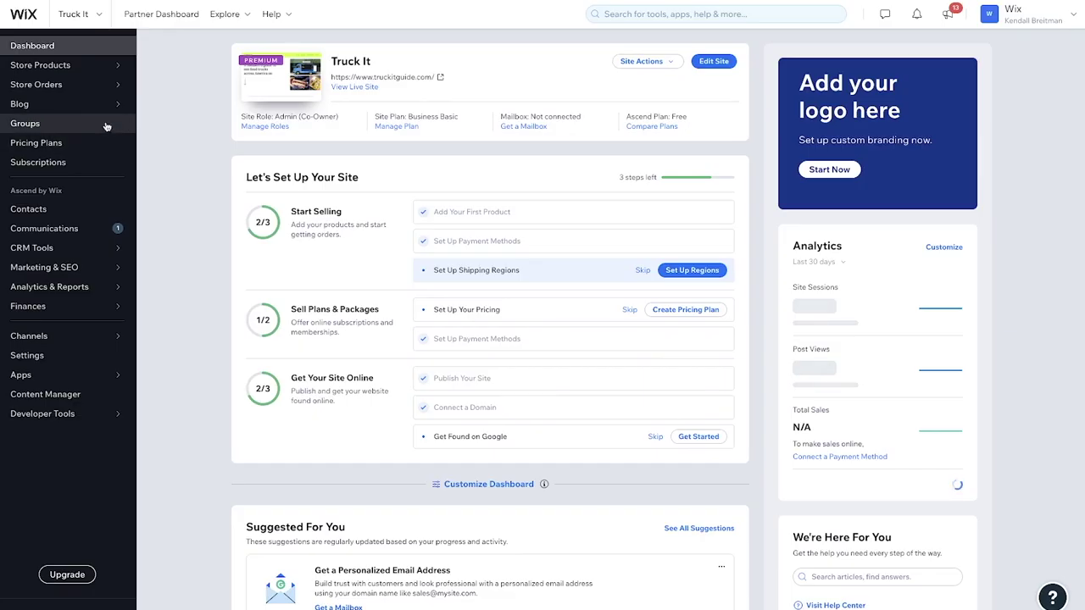
- Create an email campaign from the published '5 top food trucks on Maui with epic eats' post
left_click(91, 111)
left_click(283, 171)
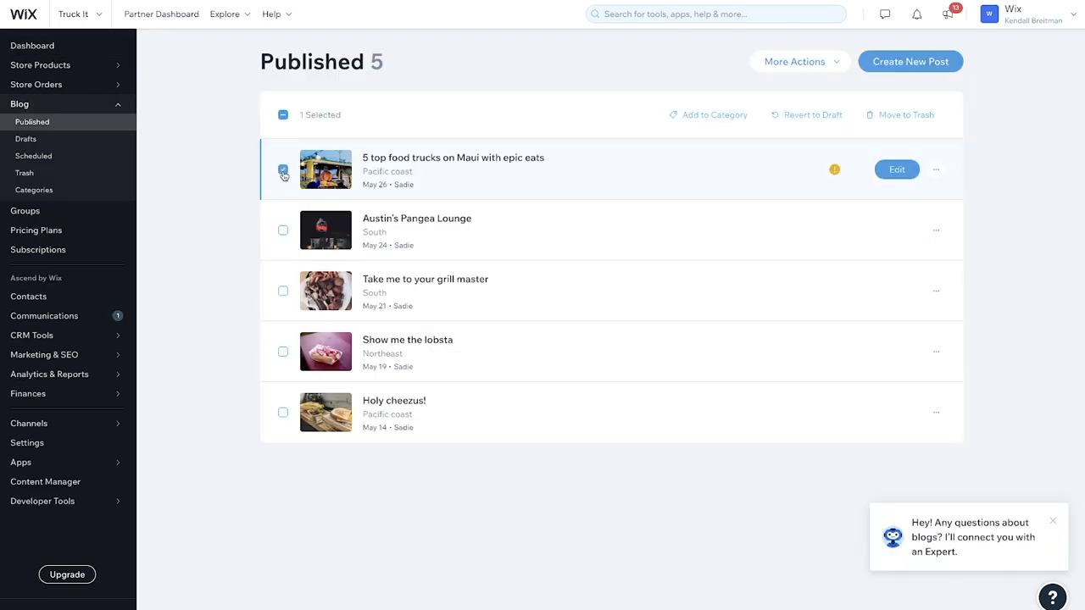
left_click(936, 169)
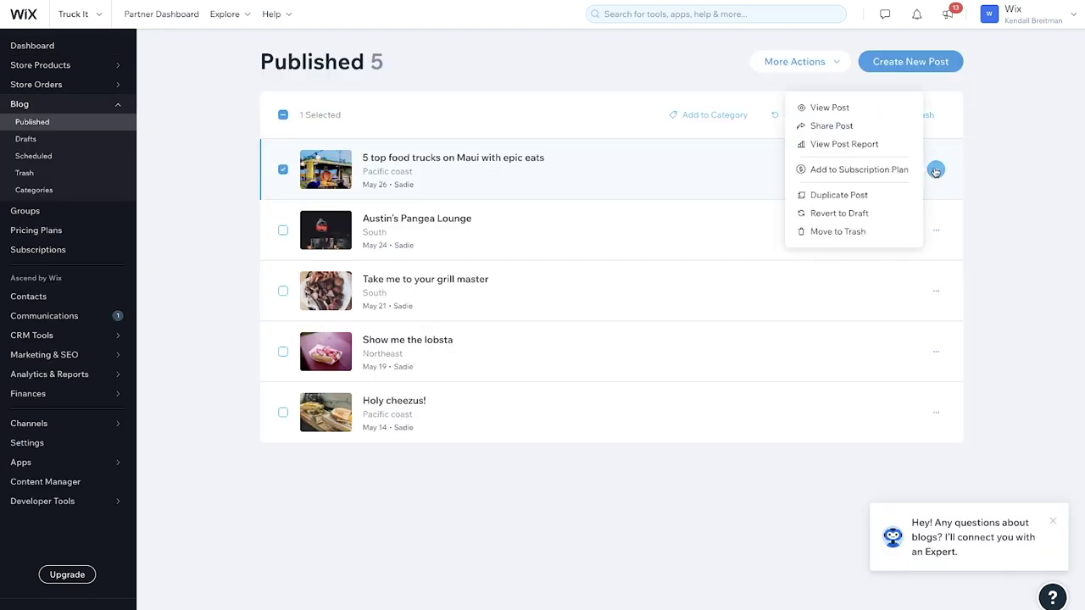
left_click(892, 127)
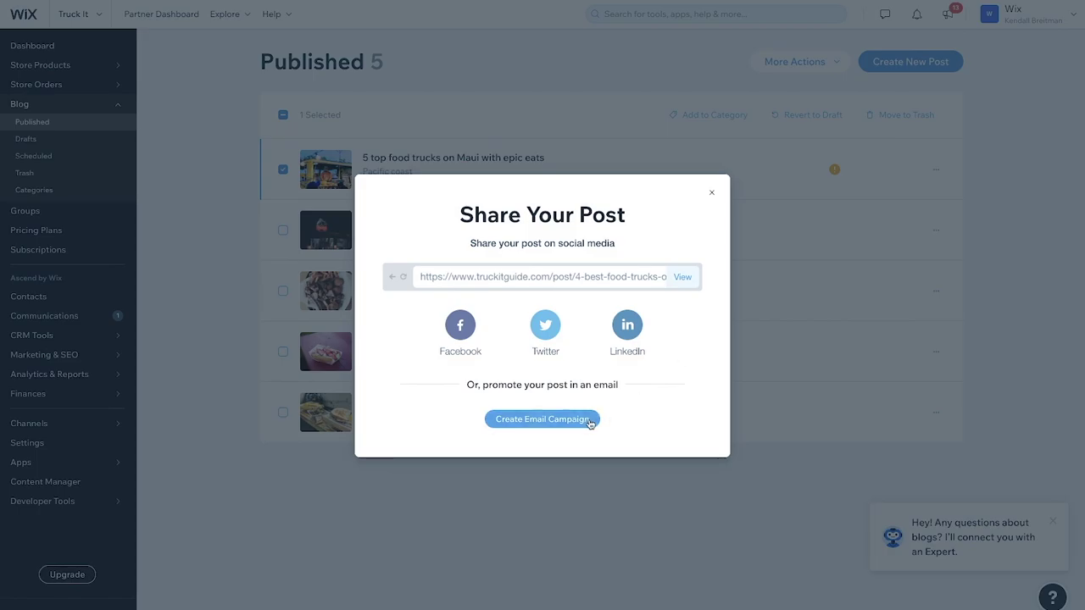
left_click(588, 416)
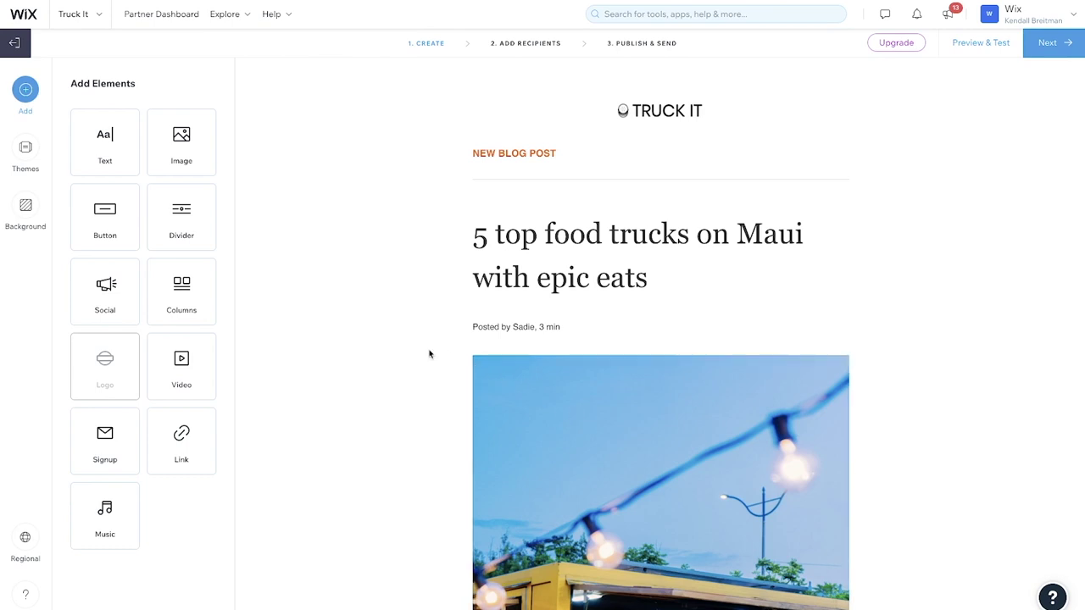
scroll(430, 355, "down", 7)
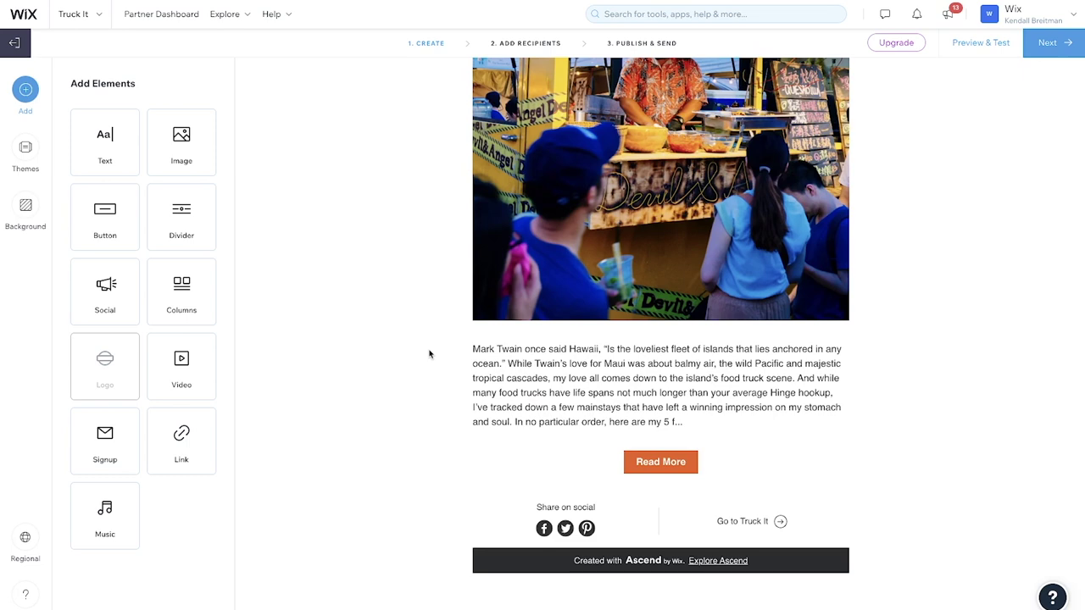
scroll(430, 354, "up", 6)
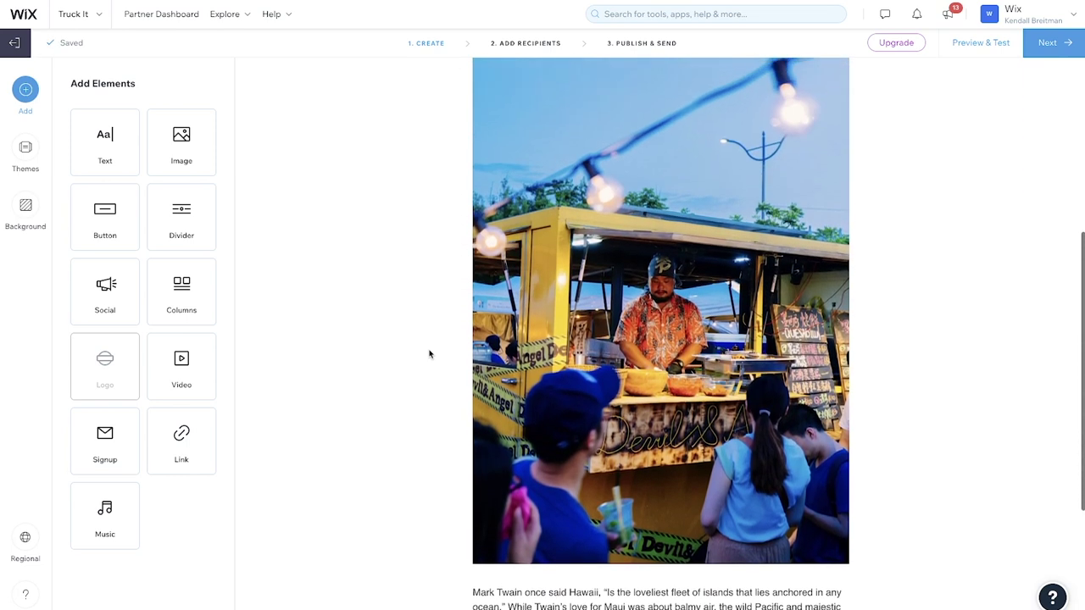
scroll(429, 354, "up", 3)
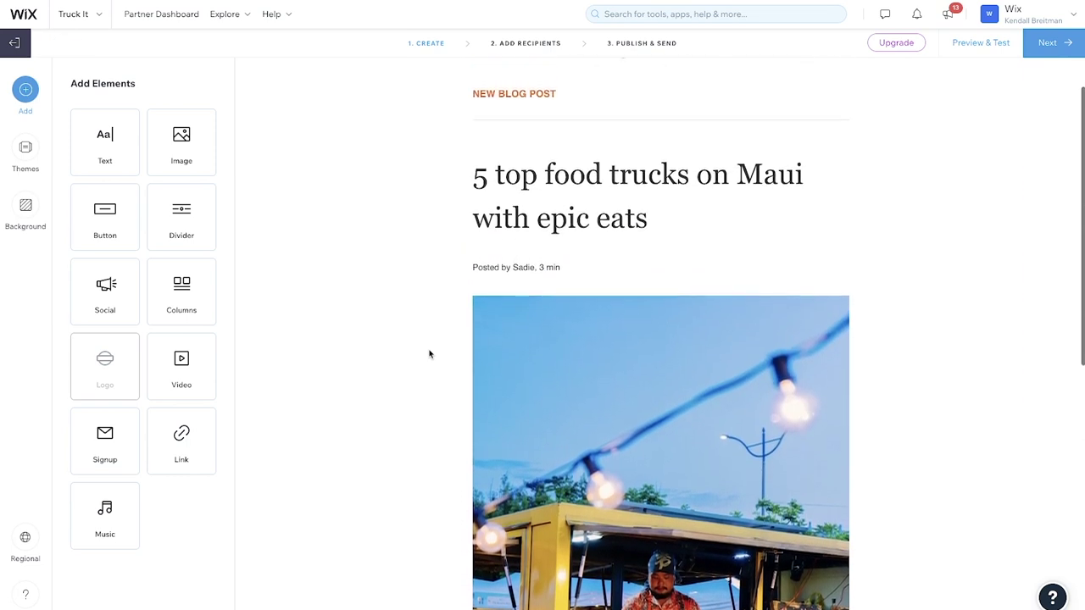
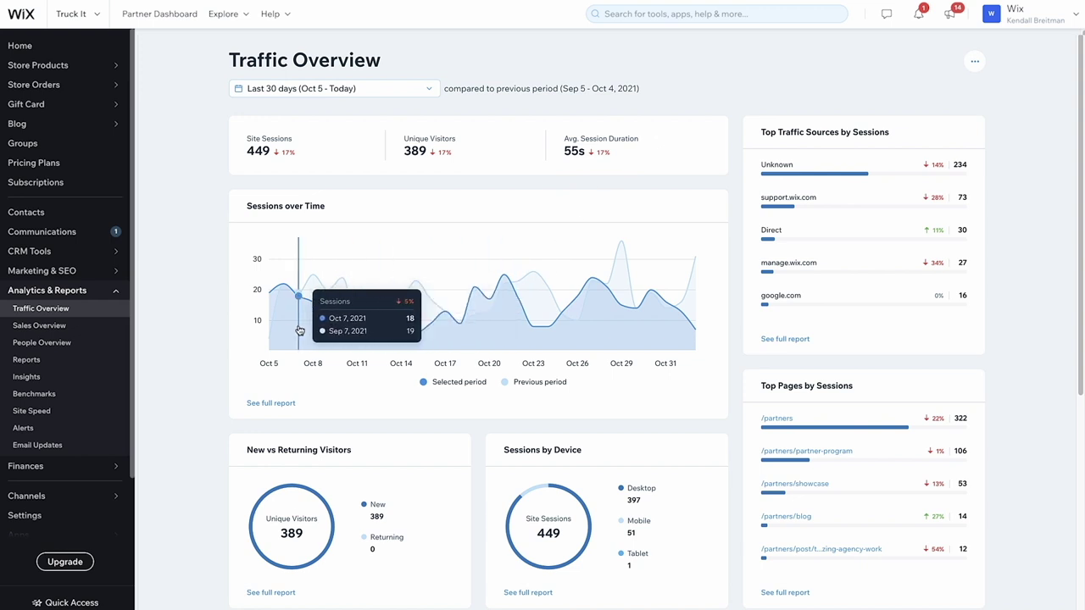
scroll(551, 299, "down", 4)
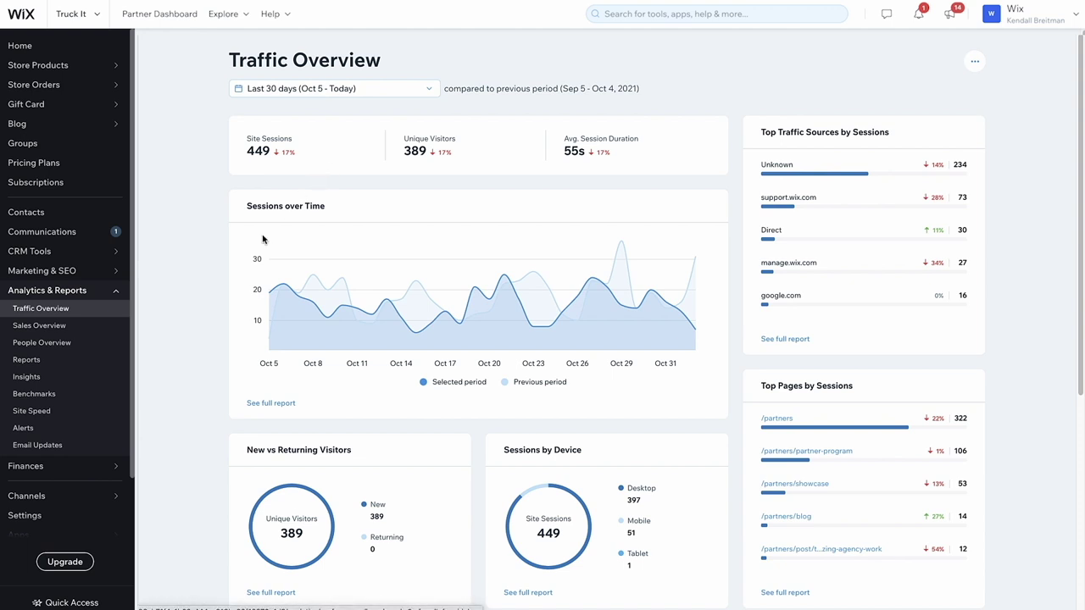
- Open and scroll through the Sales Overview report
left_click(117, 330)
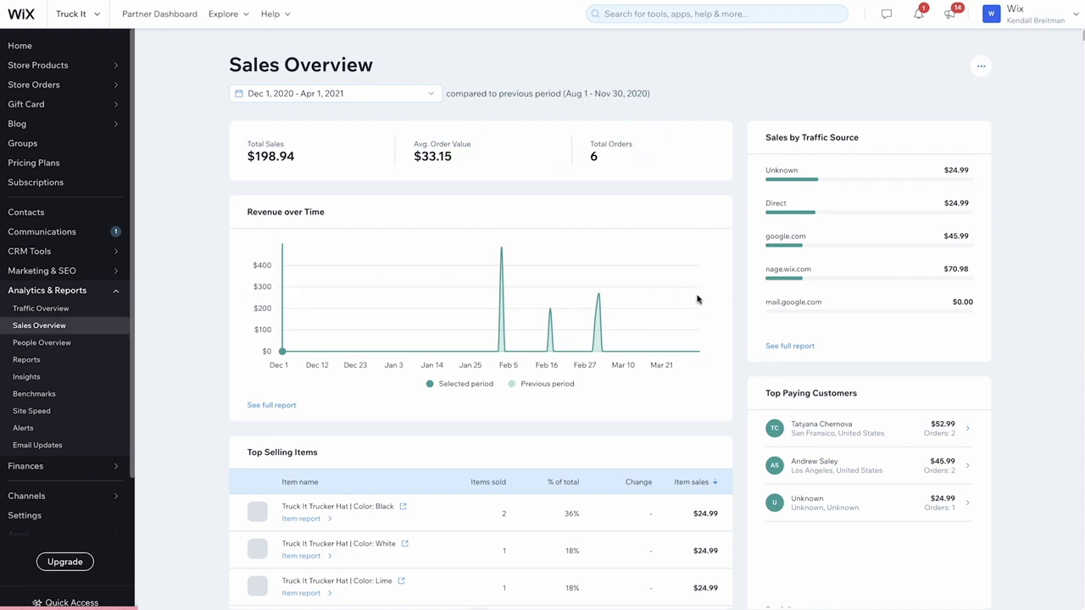
scroll(727, 310, "down", 5)
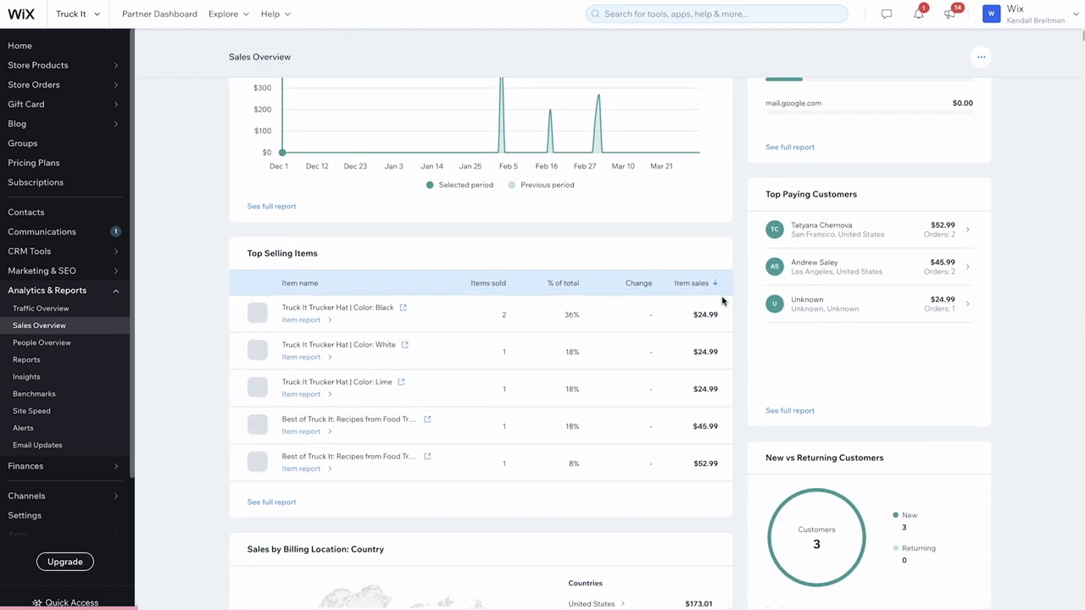
scroll(722, 301, "down", 5)
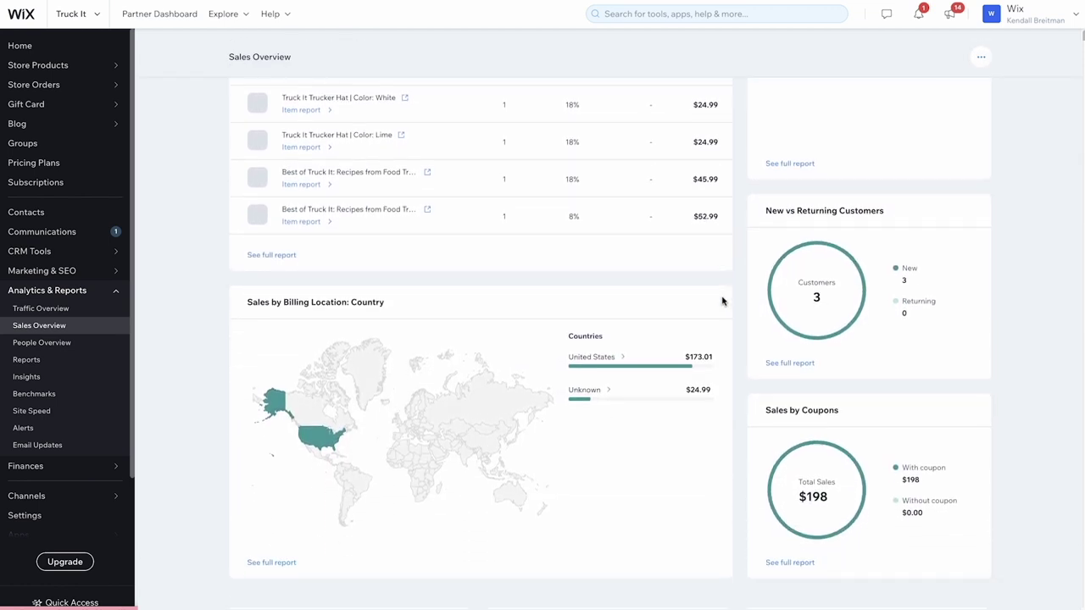
- Review the People Overview report, then bring up the full Reports list
left_click(127, 343)
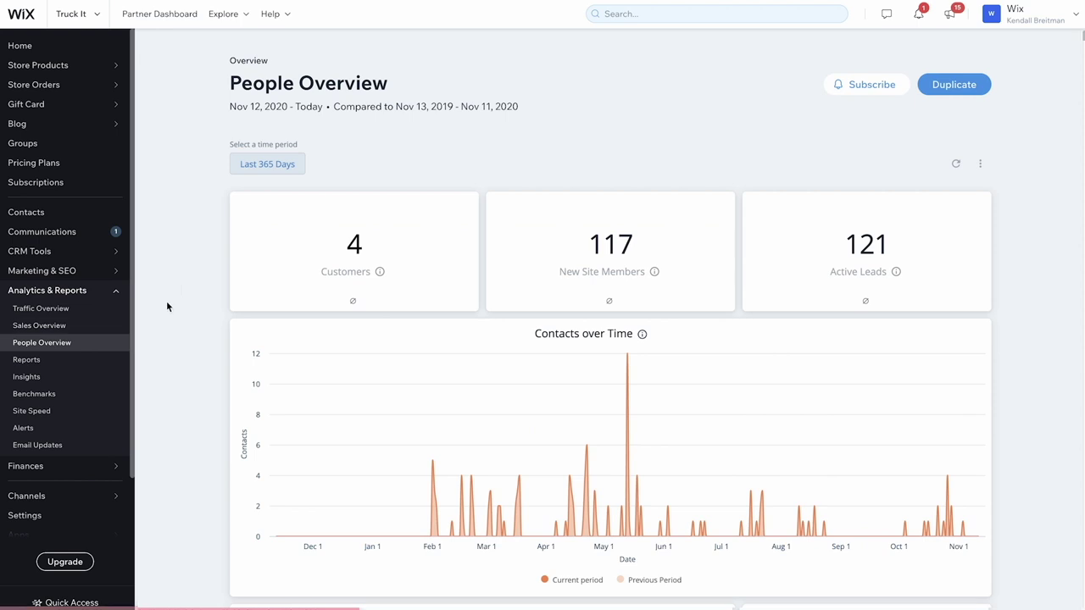
scroll(184, 290, "down", 10)
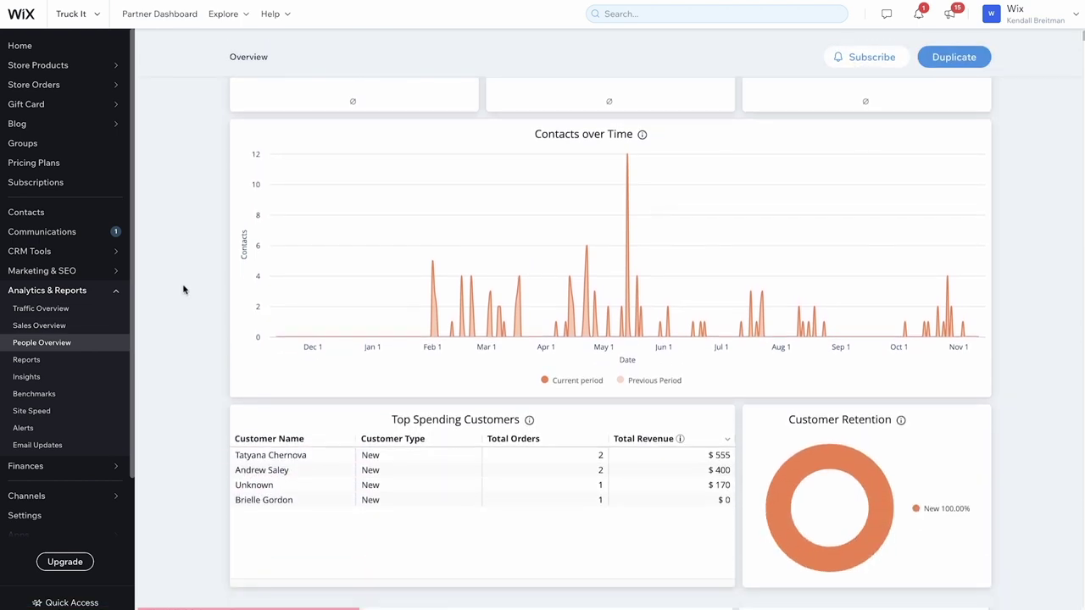
scroll(184, 290, "up", 10)
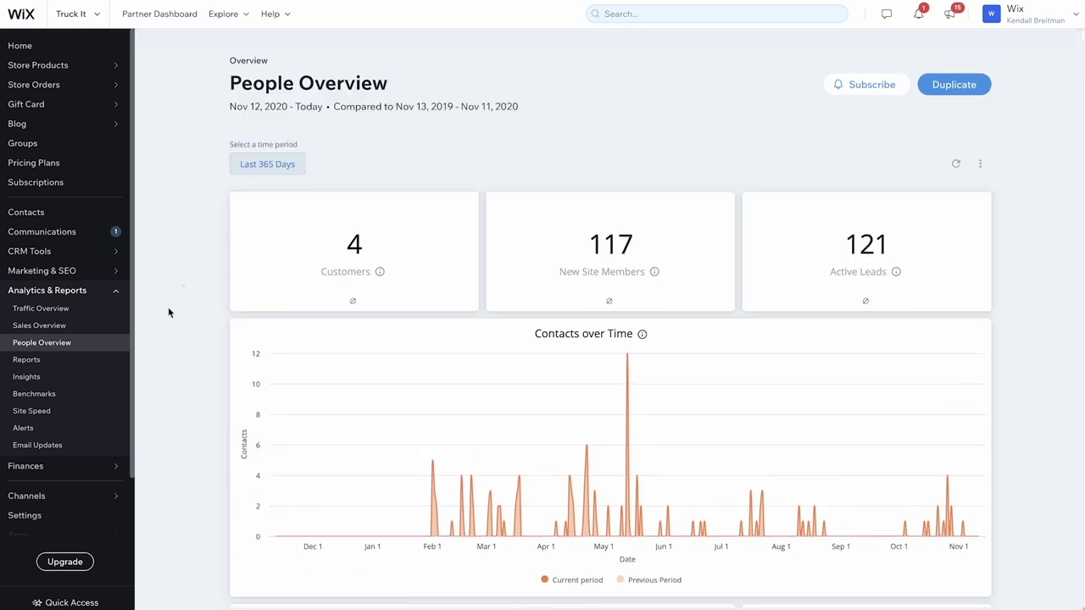
left_click(30, 360)
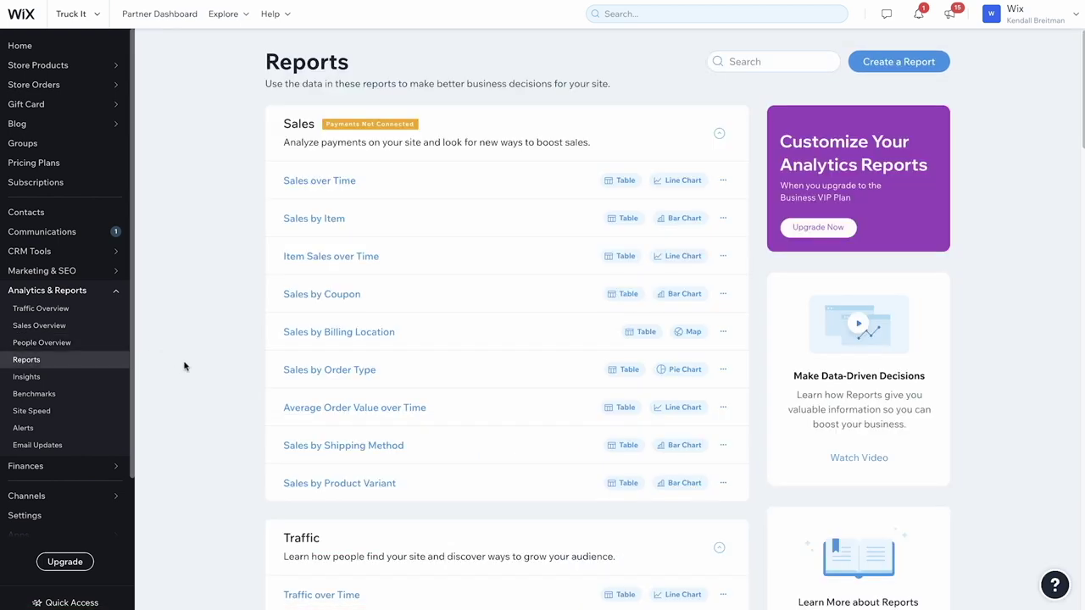
- Browse the Insights list, then view Benchmarks with 9 unique visitors and 80% bounce rate
scroll(184, 366, "down", 5)
scroll(184, 365, "down", 7)
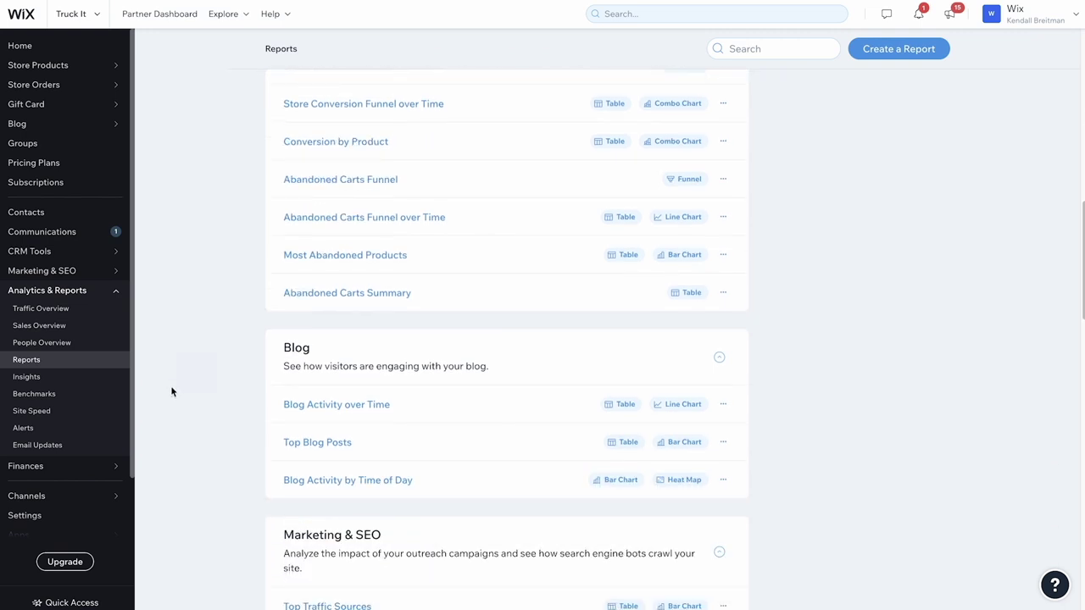
left_click(118, 383)
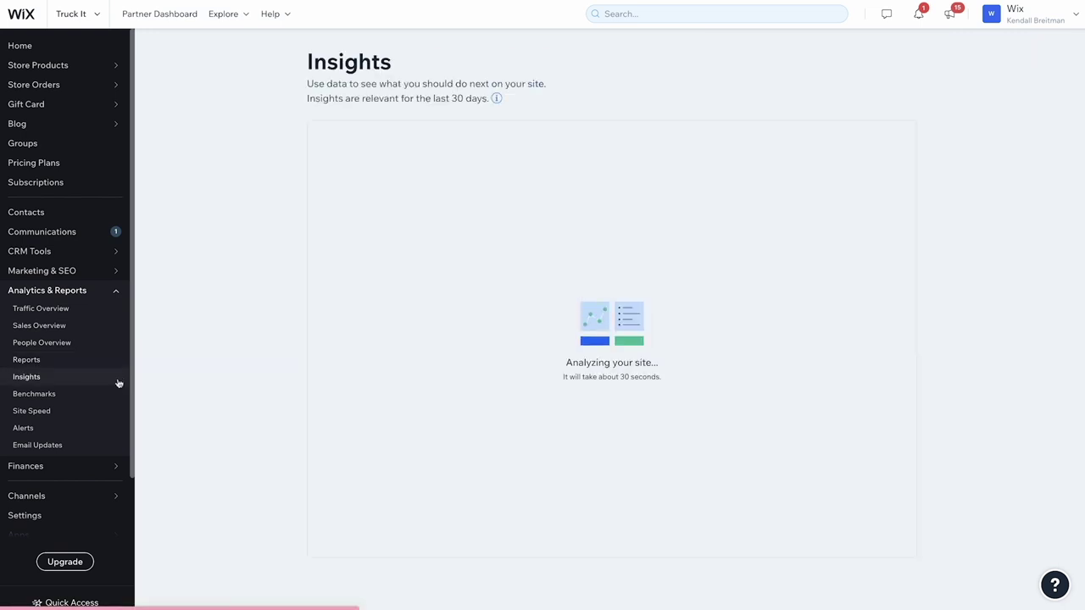
scroll(164, 329, "down", 2)
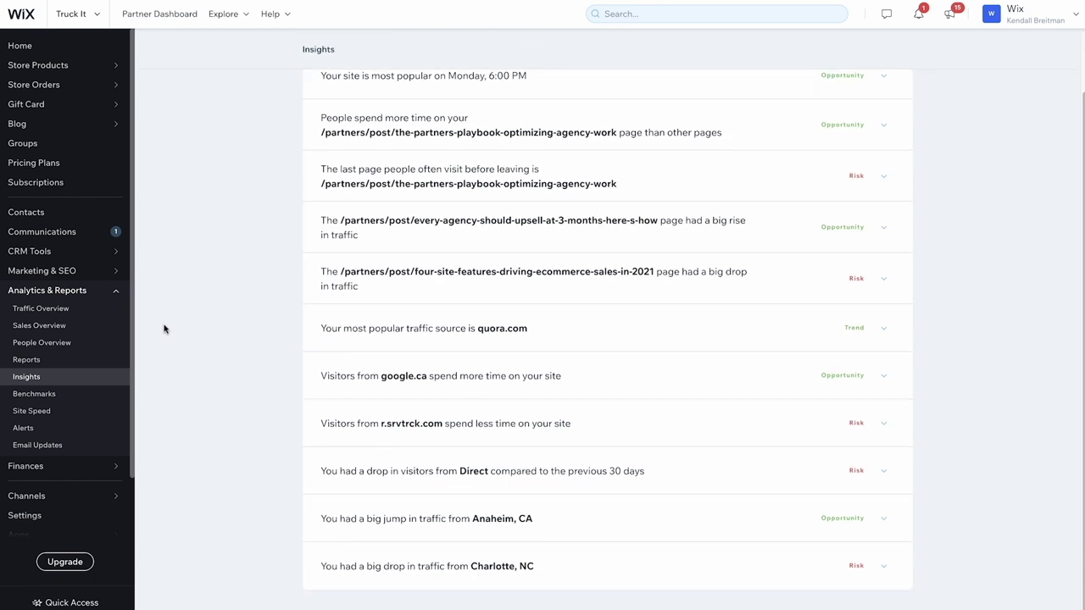
scroll(164, 329, "up", 2)
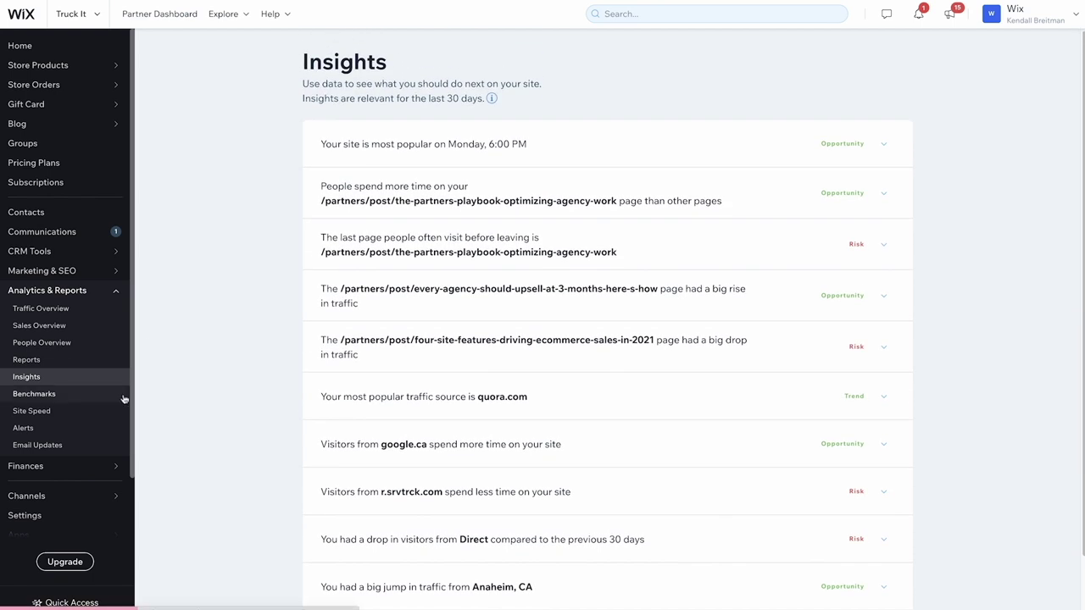
left_click(121, 400)
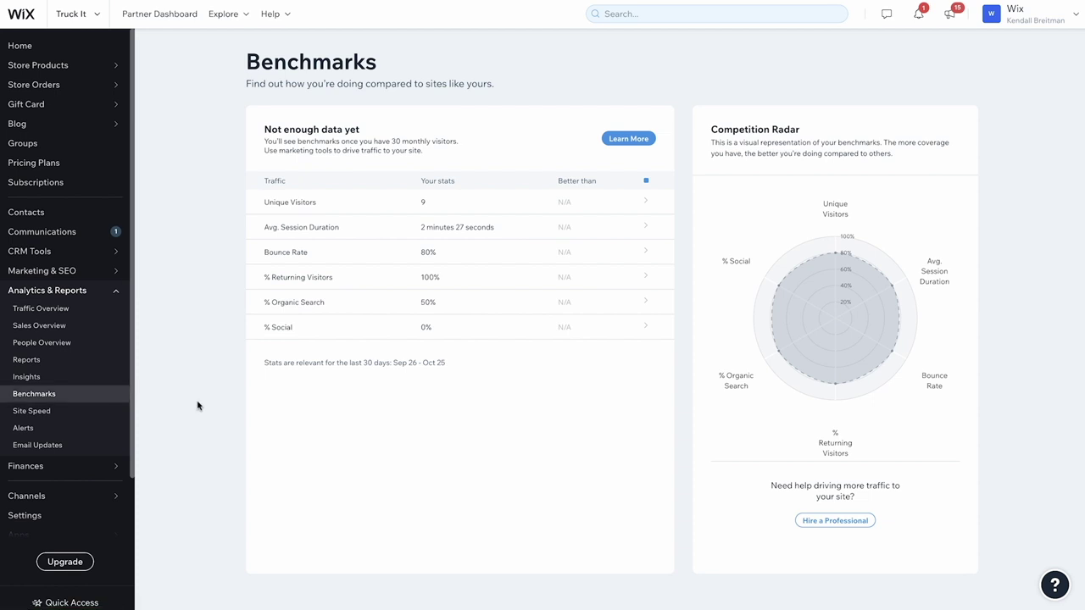
- Open Site Speed and scroll down to the PageSpeed Insights scores
left_click(94, 417)
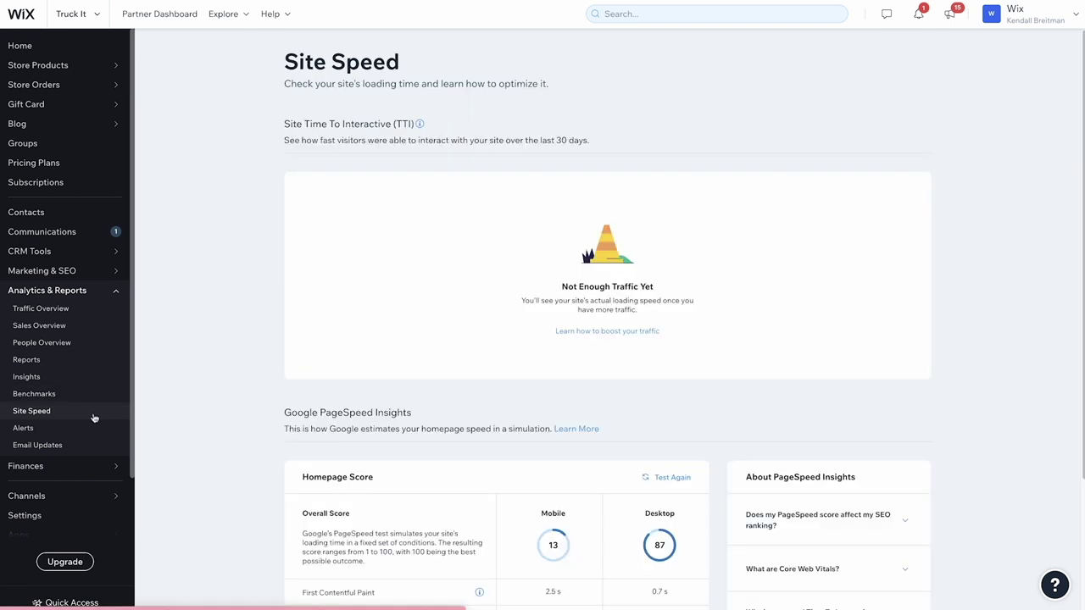
scroll(213, 409, "down", 2)
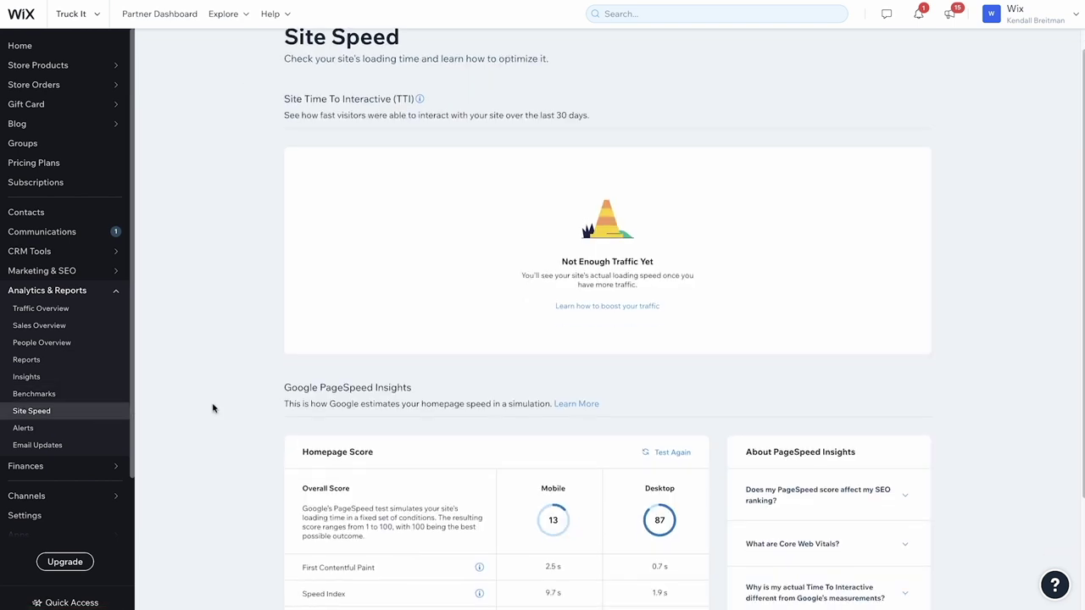
scroll(212, 409, "down", 1)
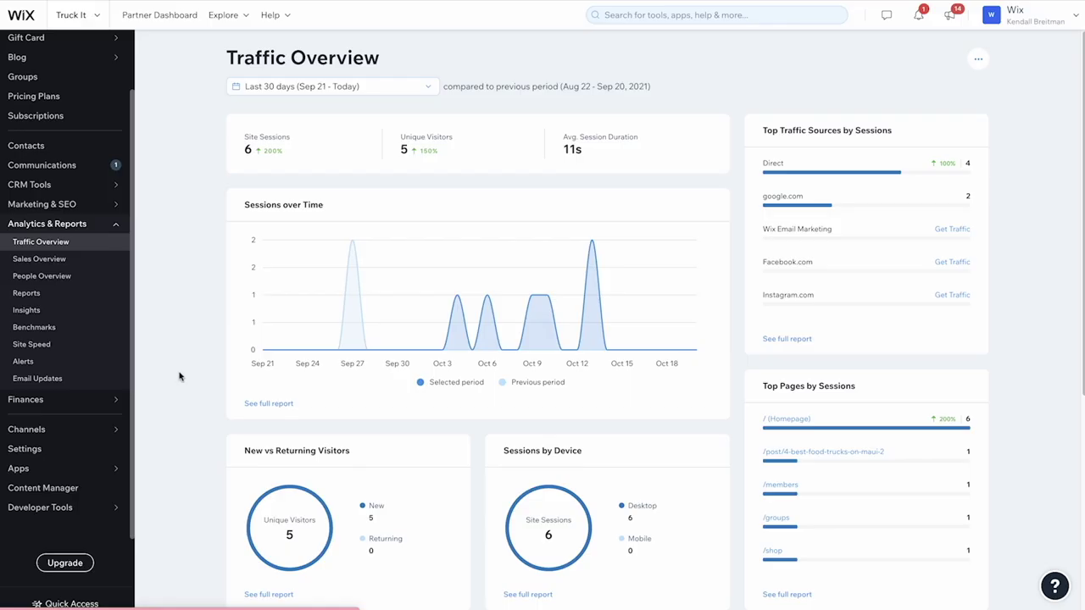
- View the site's Alerts list, then go to the Email Updates page
left_click(101, 366)
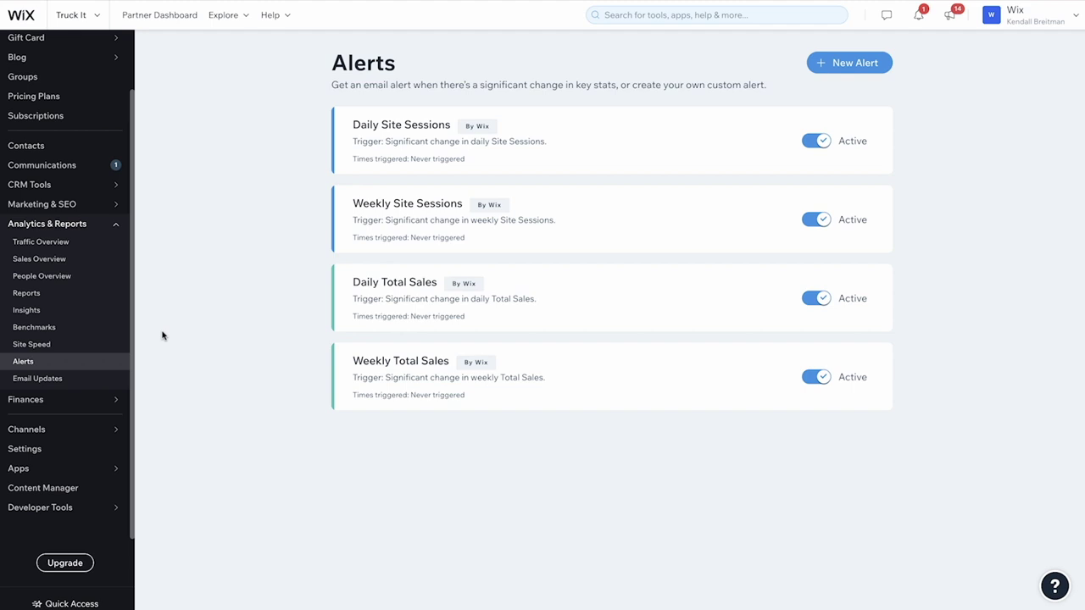
left_click(114, 387)
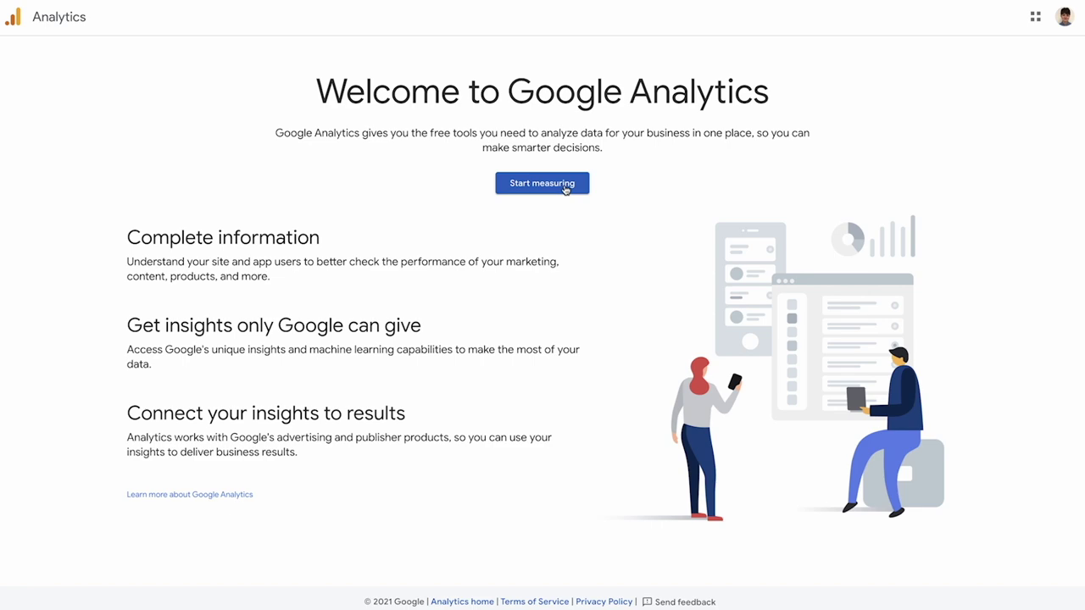
- Start a new Google Analytics account, naming both the account and property 'Truck It'
left_click(565, 185)
type("Truck It")
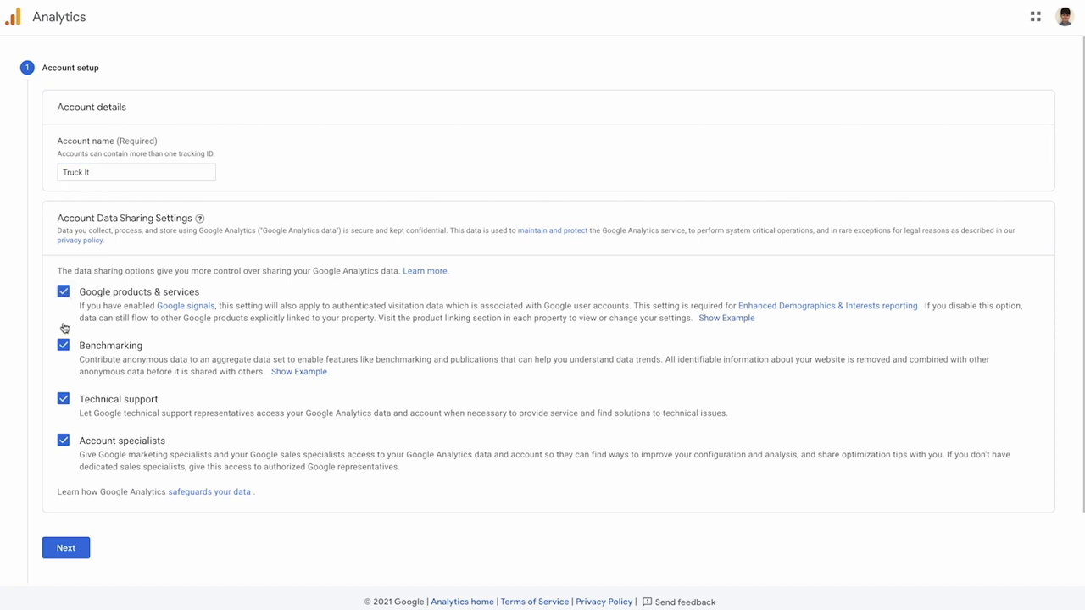
left_click(63, 544)
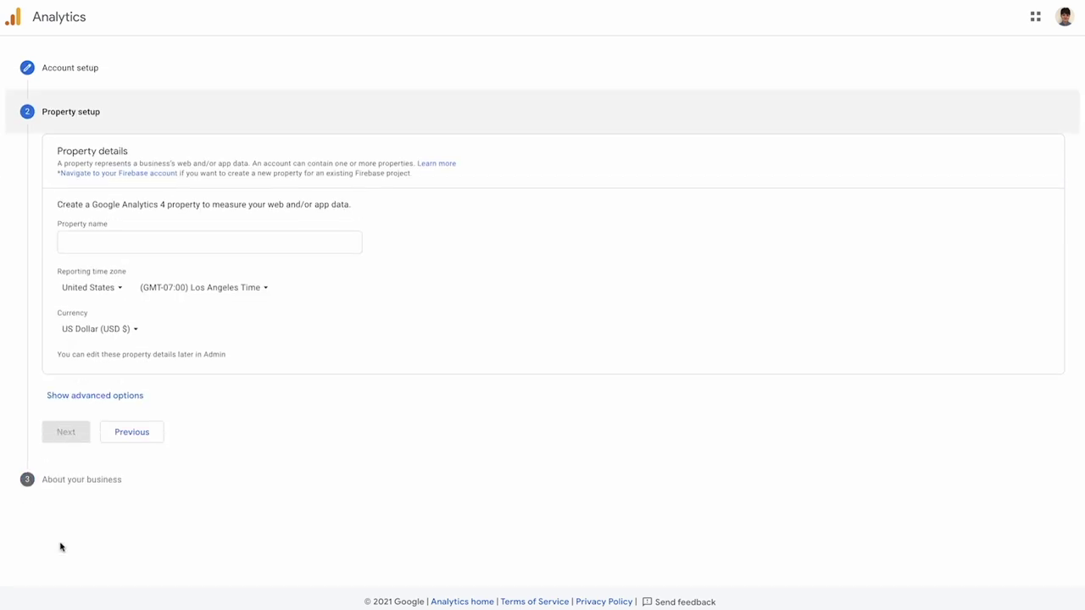
left_click(107, 245)
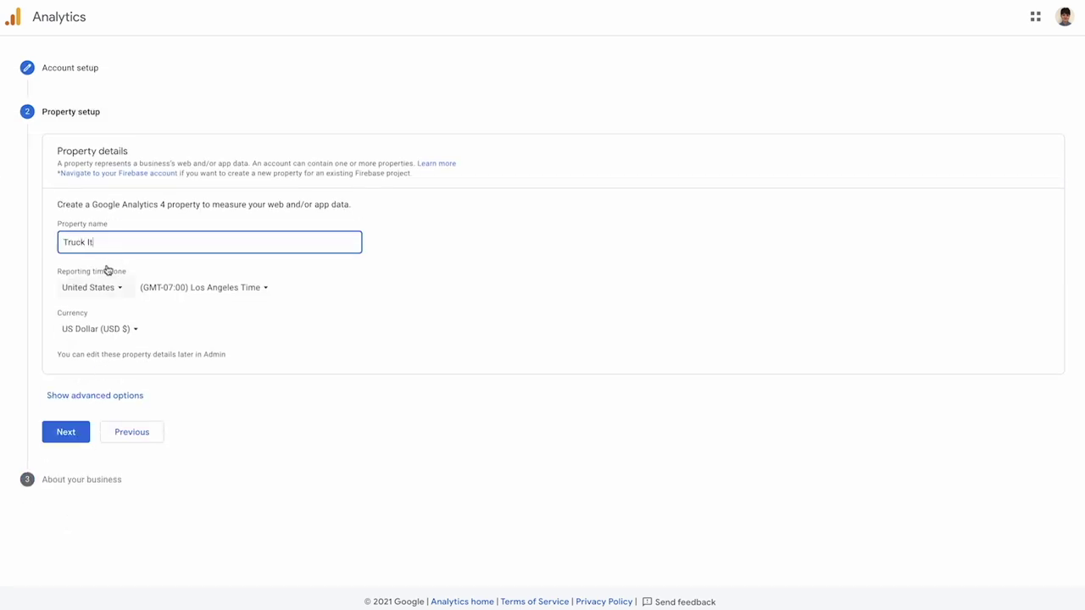
left_click(65, 433)
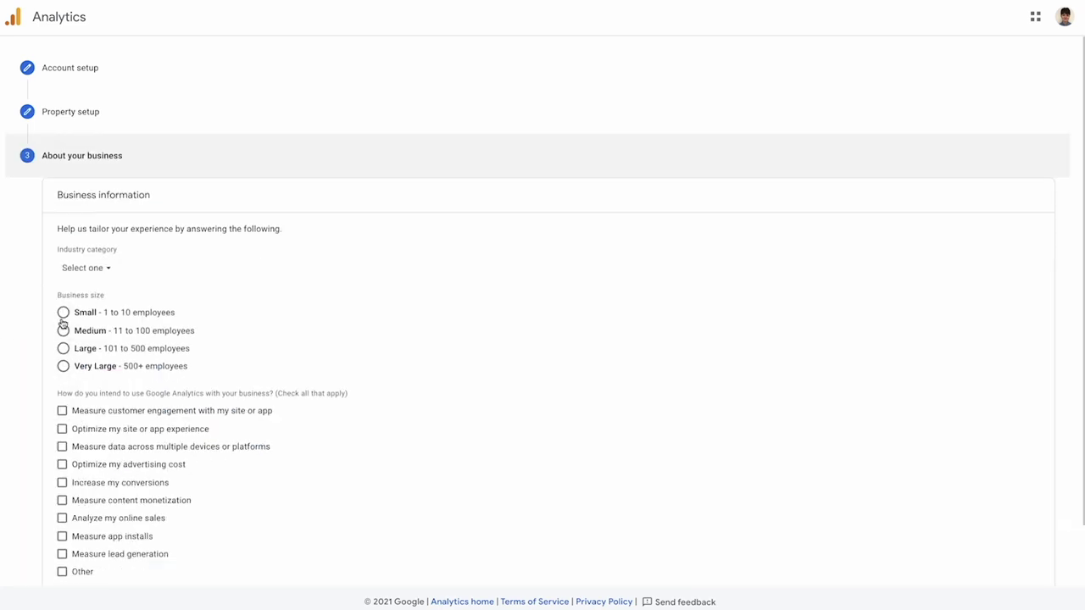
- Set the business industry to Food & Drink and size to Small (1–10 employees)
left_click(74, 273)
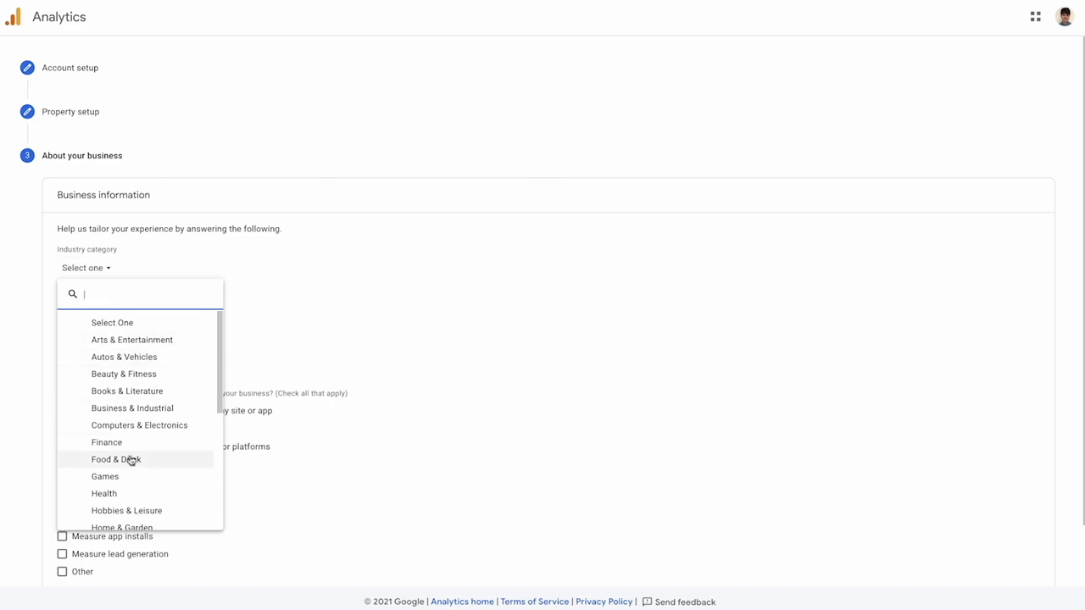
left_click(130, 457)
left_click(63, 314)
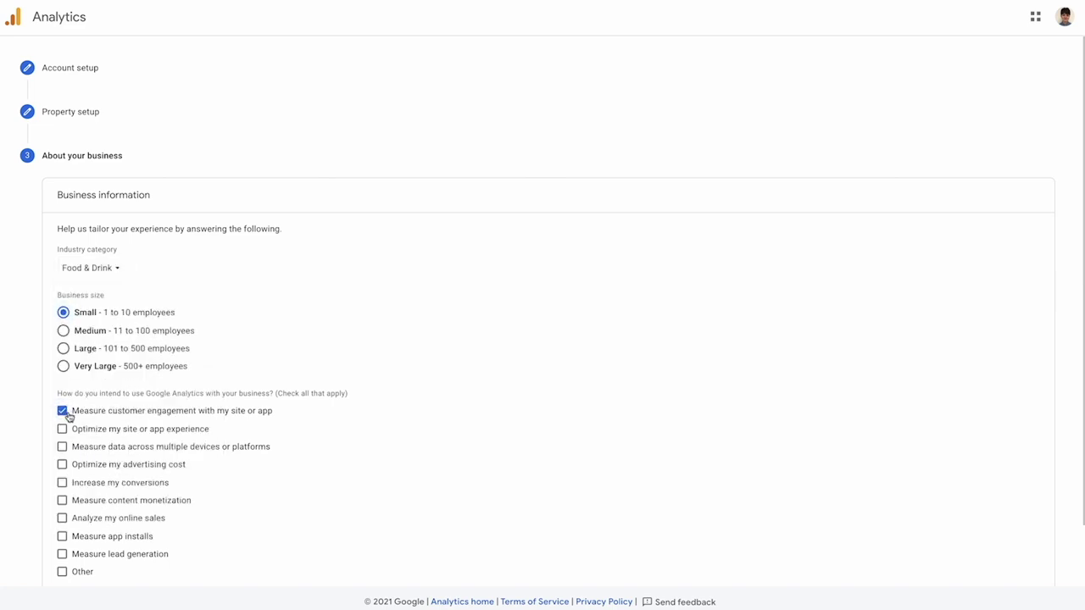
scroll(63, 449, "down", 1)
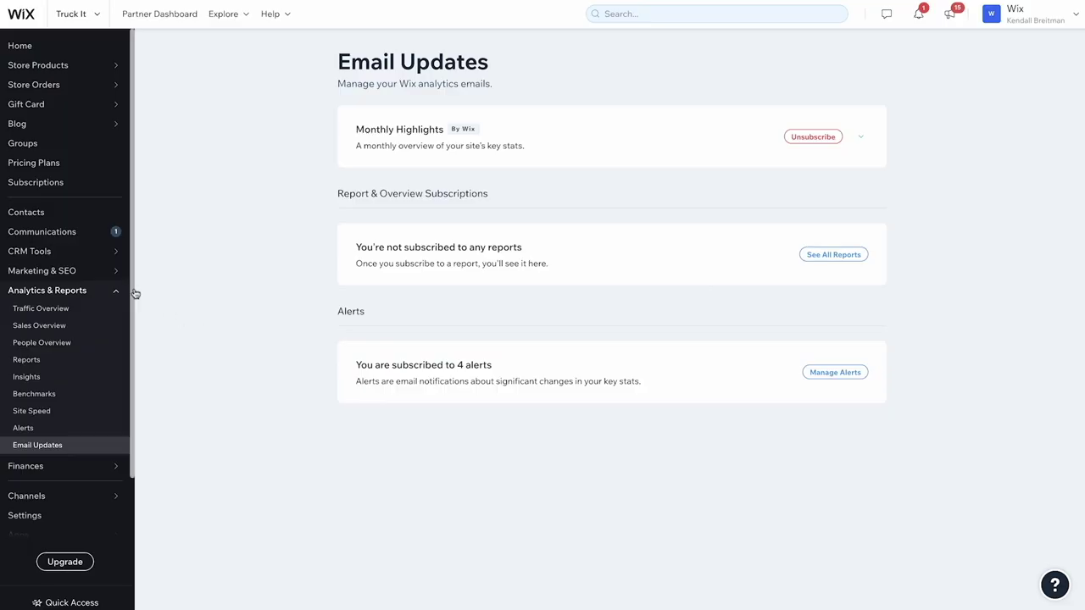
- Go to Marketing Integrations and start connecting Google Analytics, reviewing its setup instructions
left_click(91, 273)
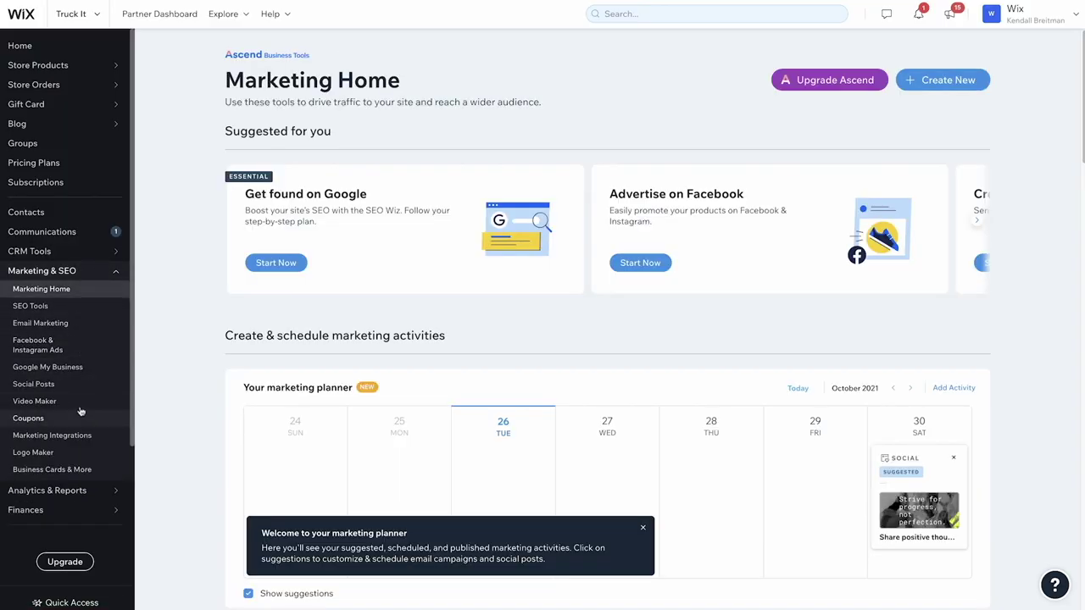
left_click(79, 436)
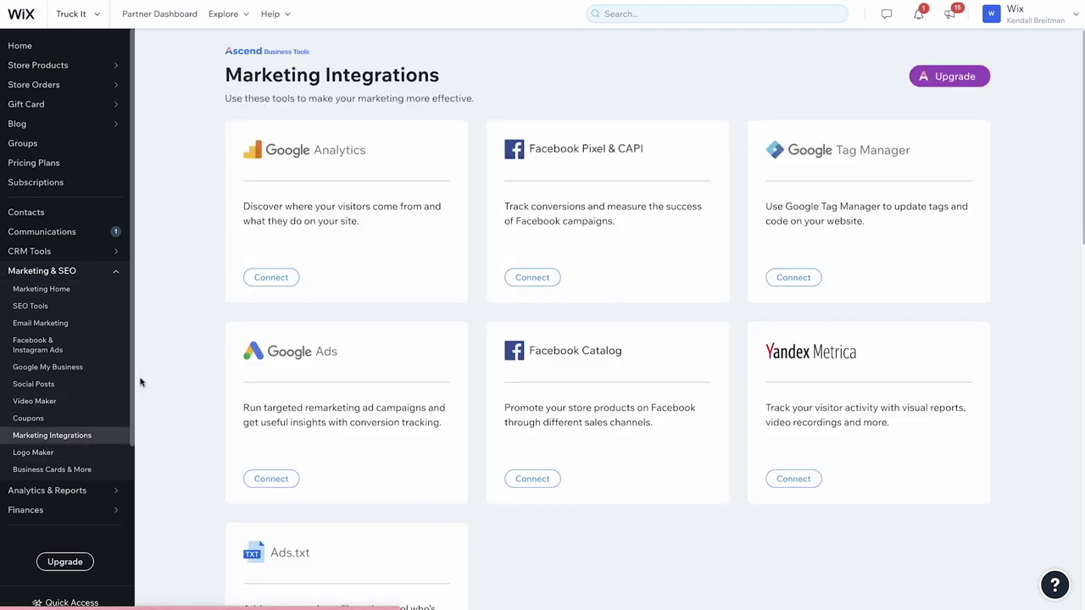
left_click(269, 279)
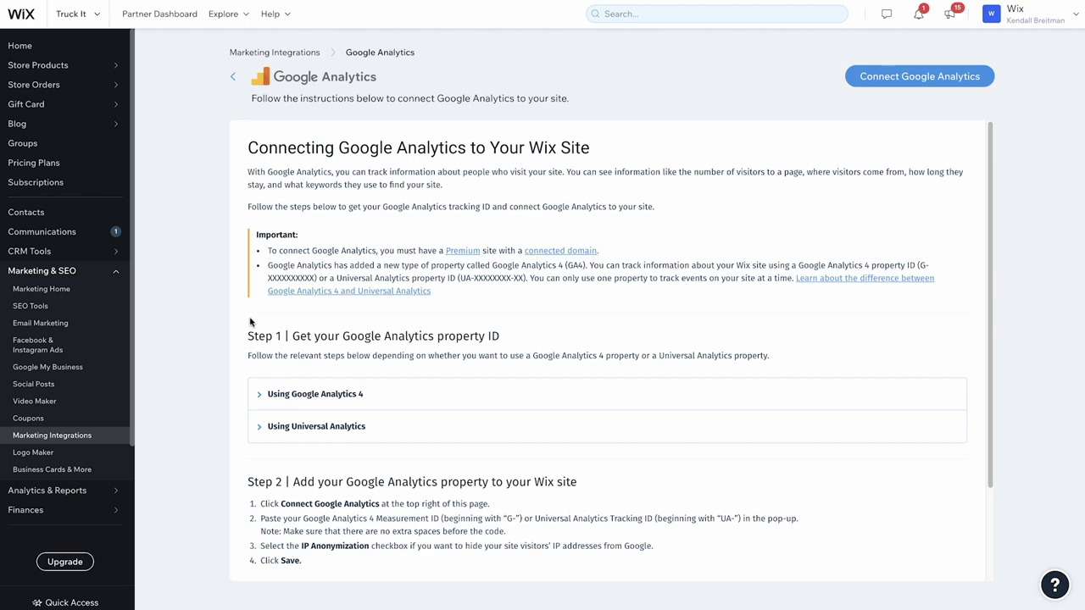
scroll(250, 322, "down", 2)
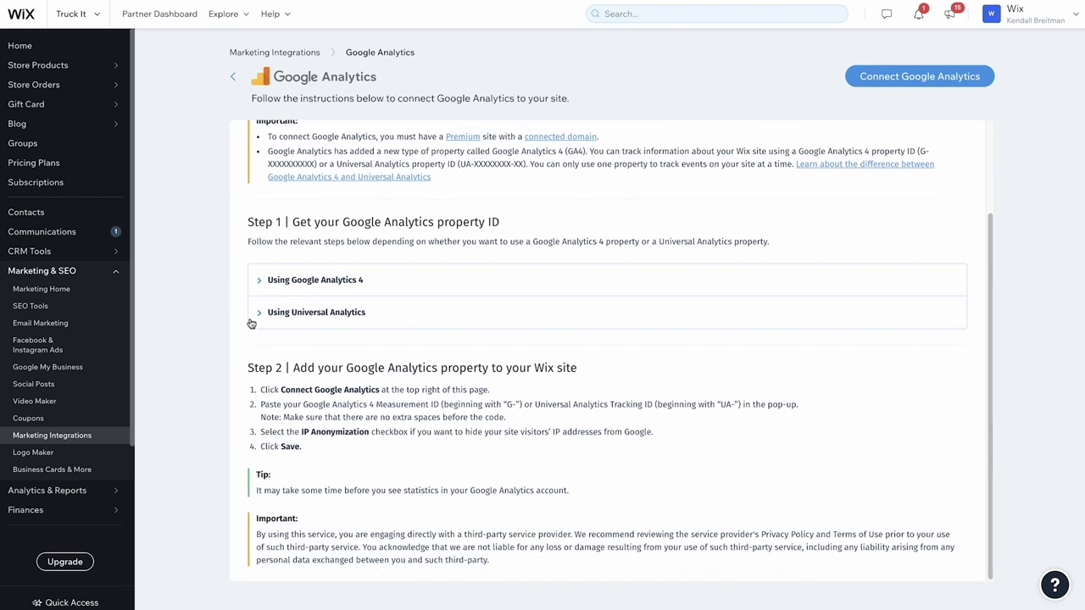
scroll(251, 323, "up", 2)
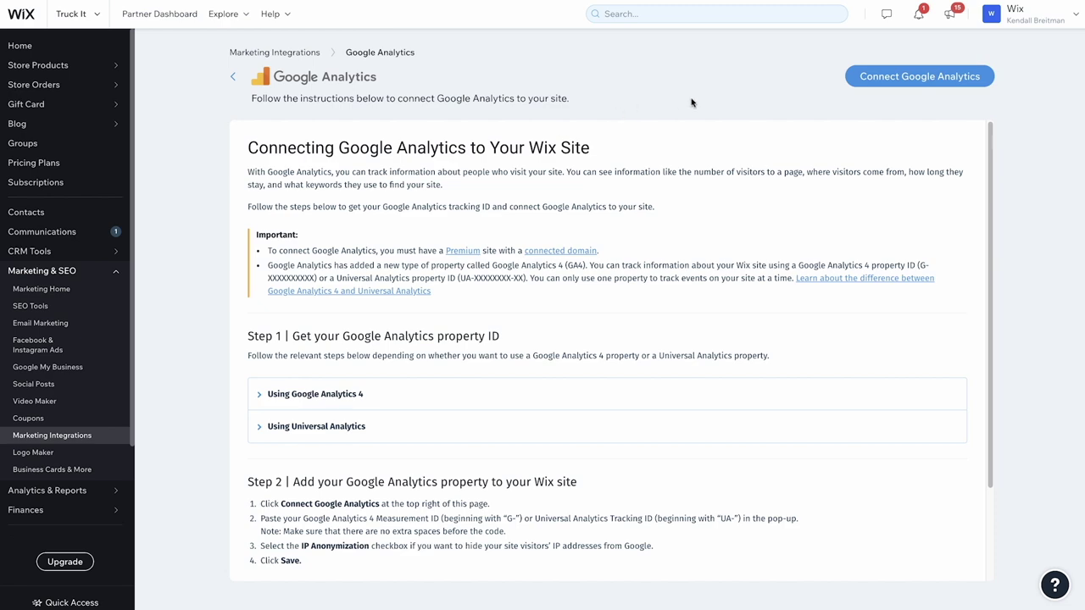
- Paste the measurement ID into the Analytics code form, enable IP Anonymization, and save
left_click(869, 78)
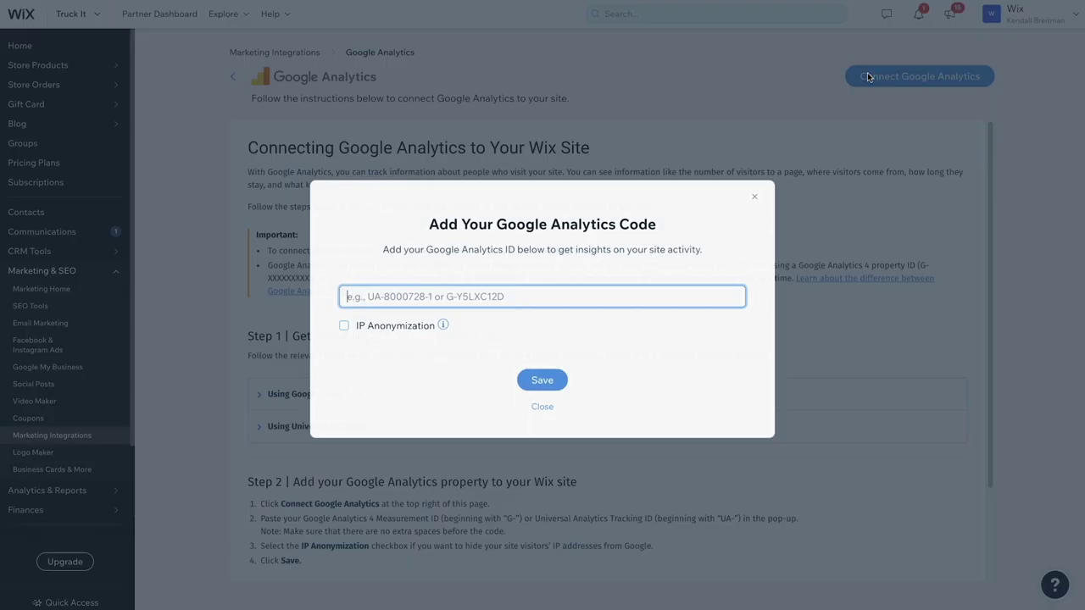
type("G-Y5LXC12D")
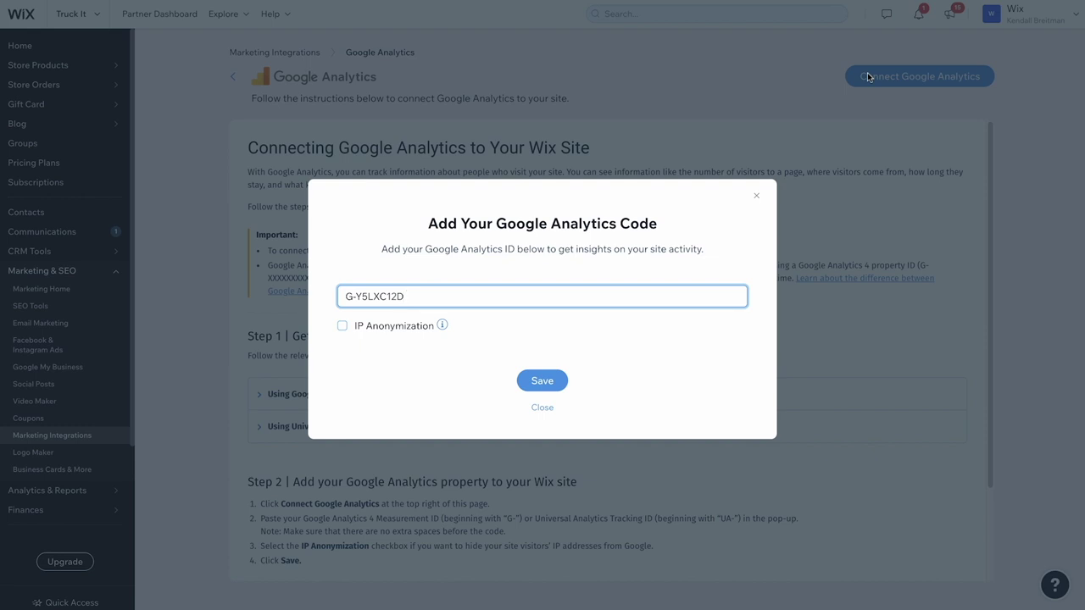
left_click(343, 328)
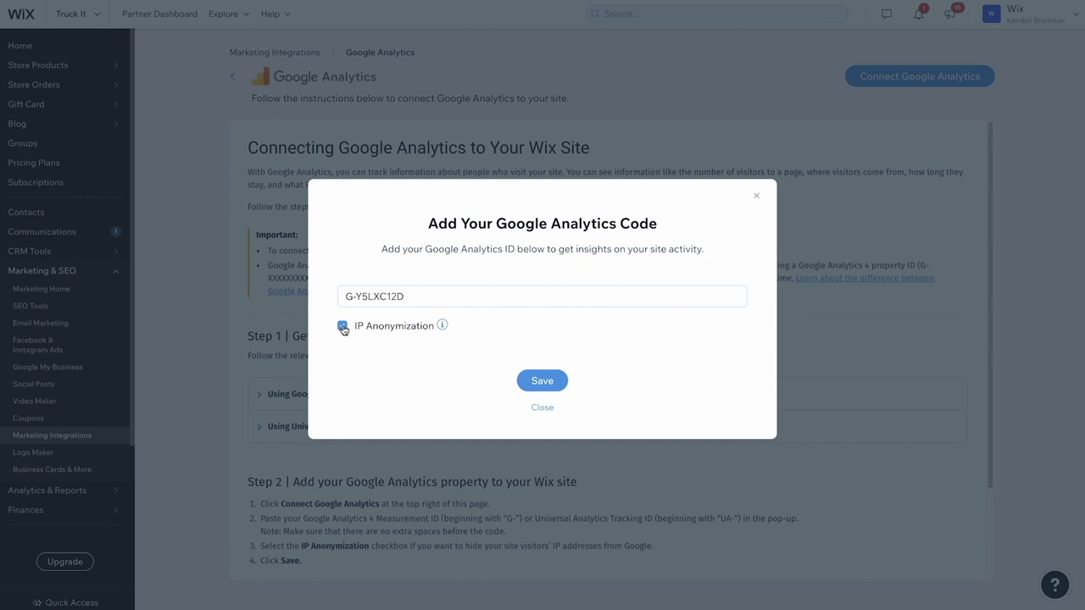
left_click(539, 378)
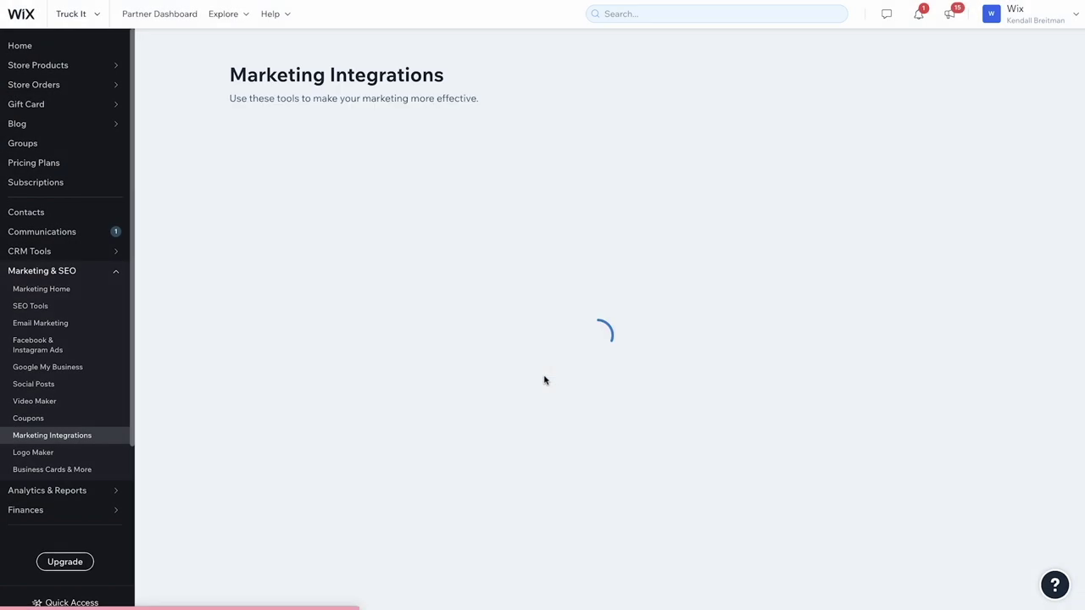
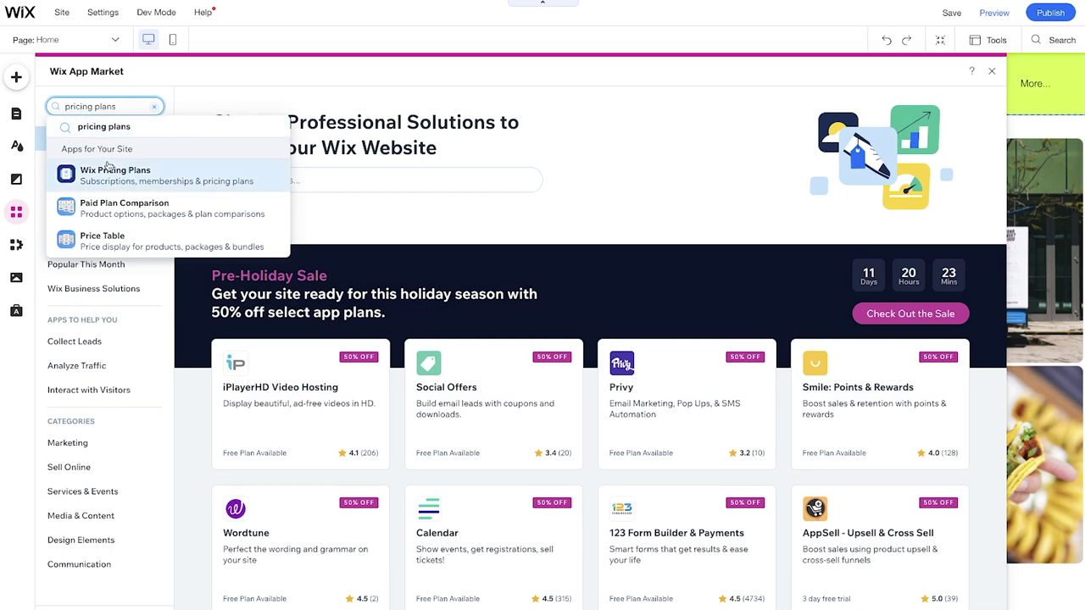
- Open the Wix Pricing Plans app, go to Manage Plans and start a new plan
left_click(115, 172)
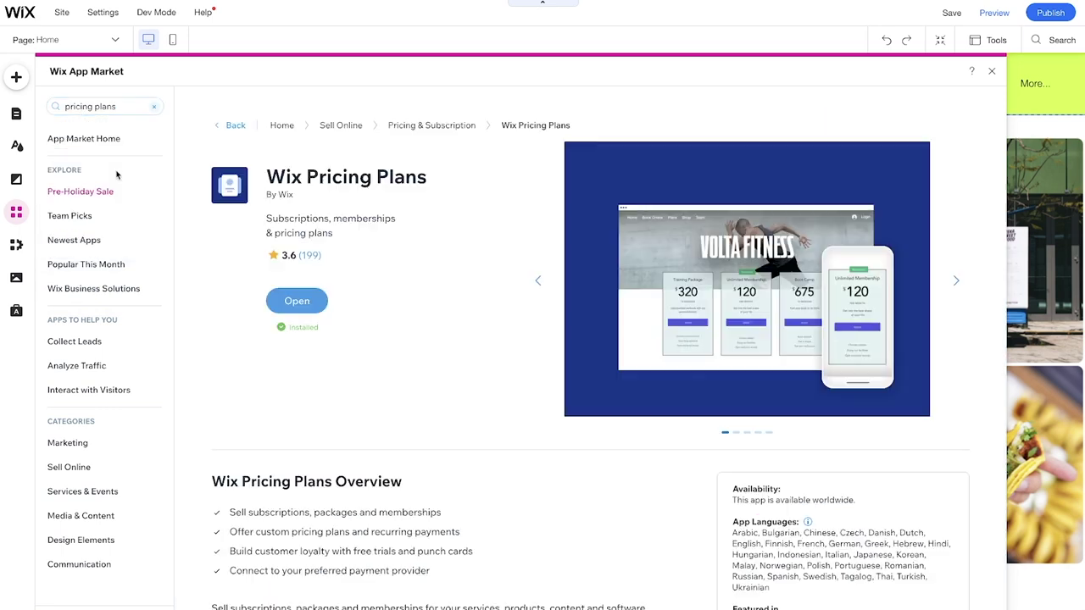
left_click(297, 301)
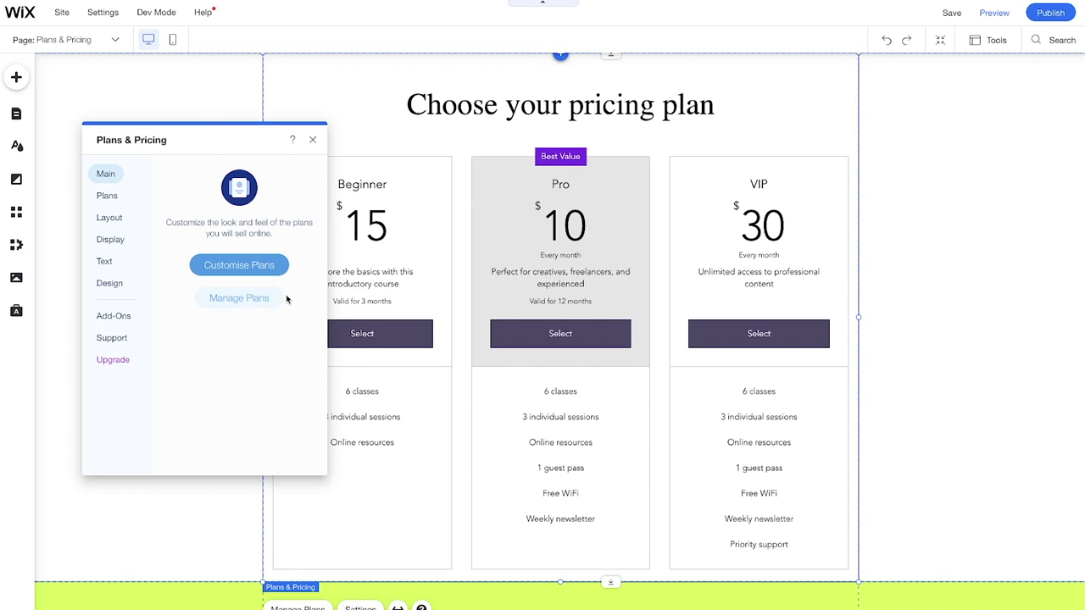
left_click(276, 300)
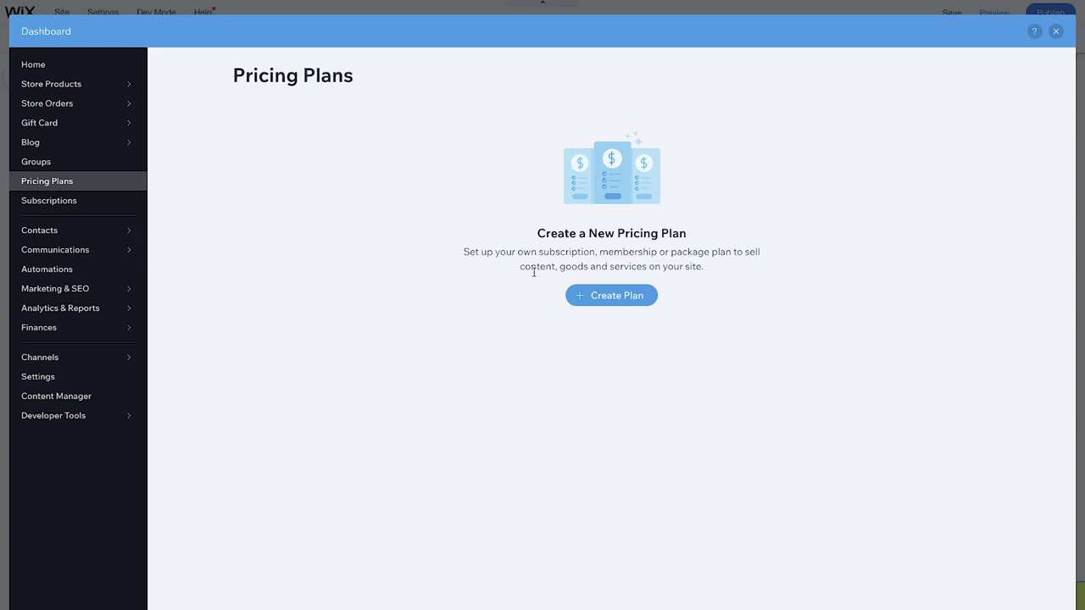
left_click(579, 296)
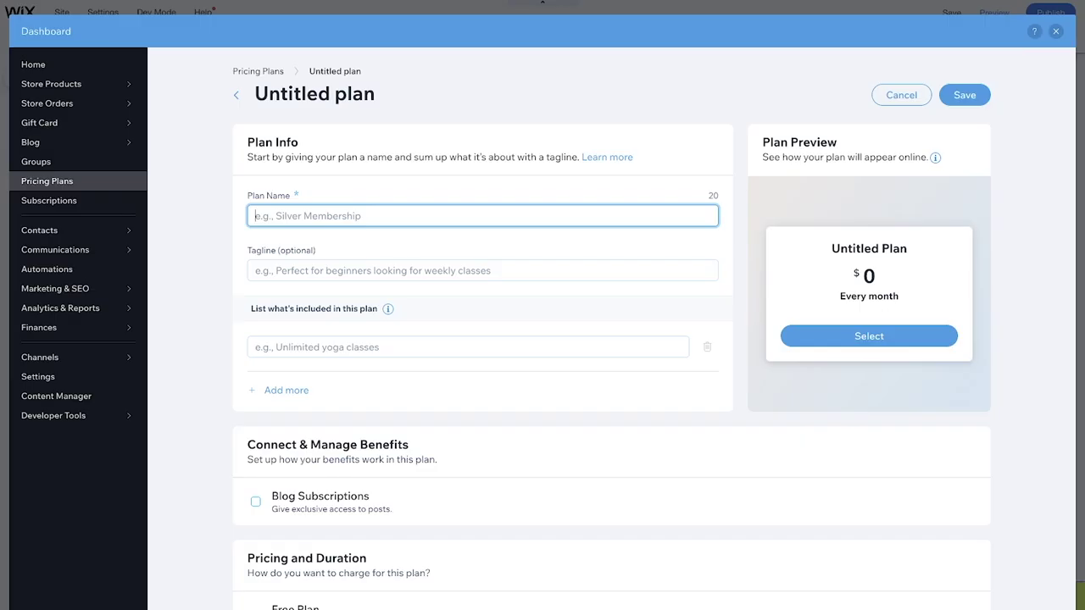
- Name the plan 'Master Chef' and add perks Exclusive blog posts, "Meet the Chef" virtual talks, Video recipes
type("Ma")
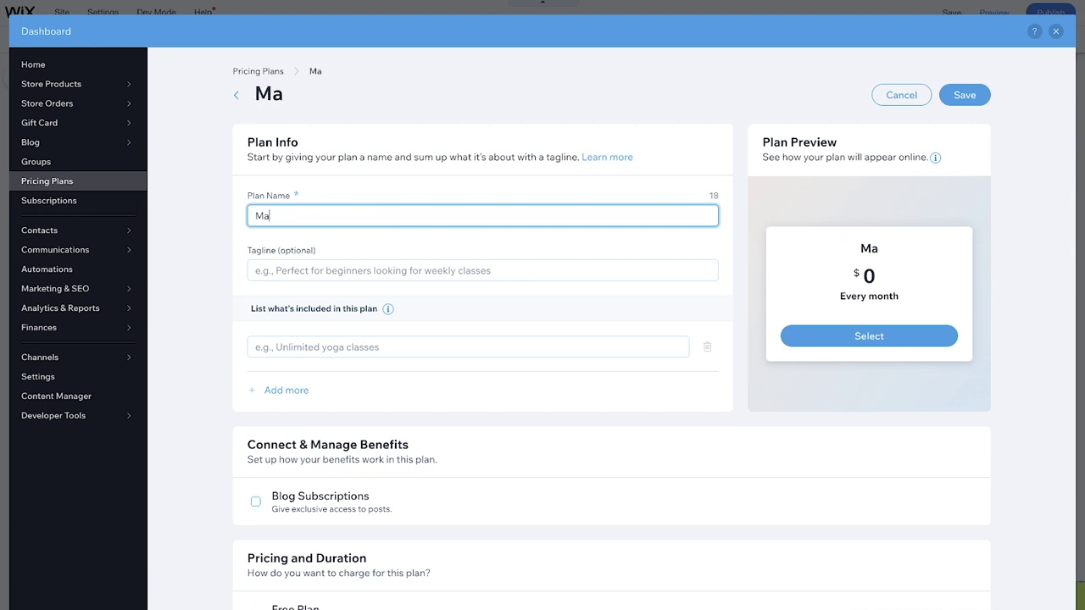
type("ster Che")
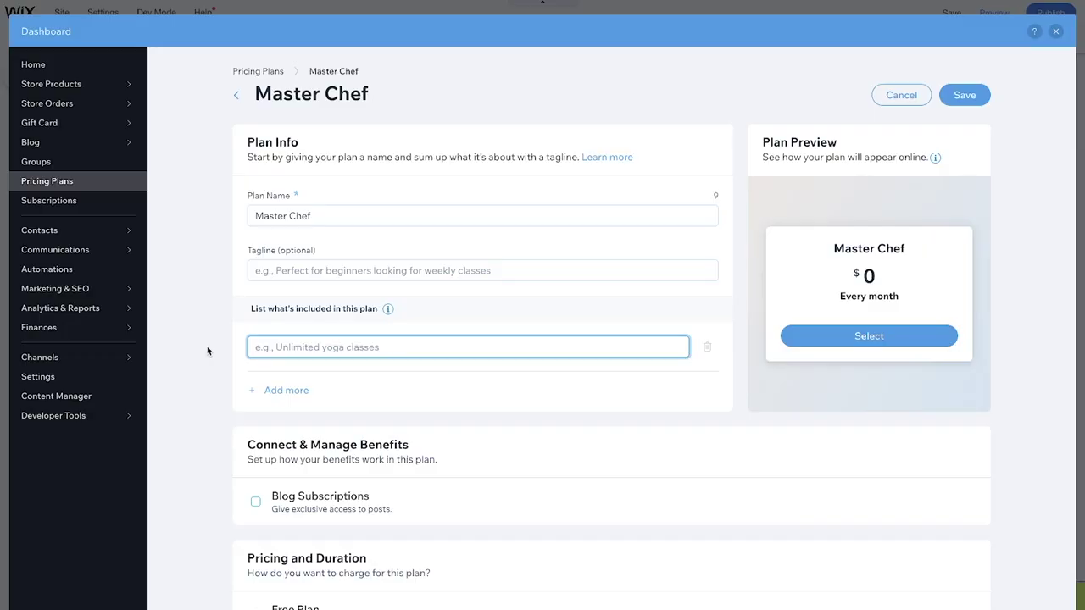
type("Exclusive blog")
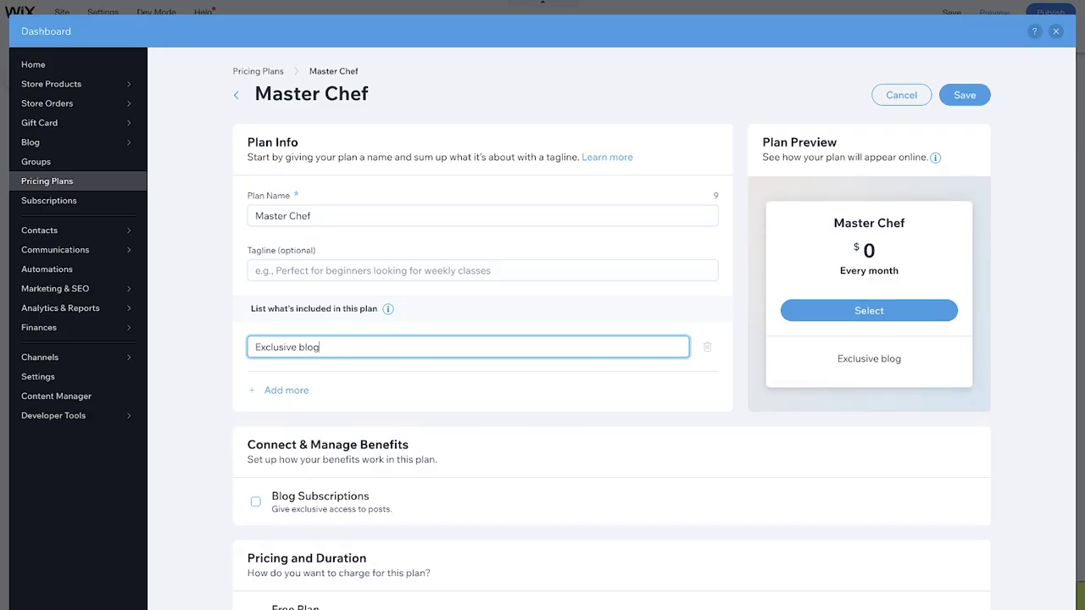
type(" posts")
key("Return")
type("\"Meet th")
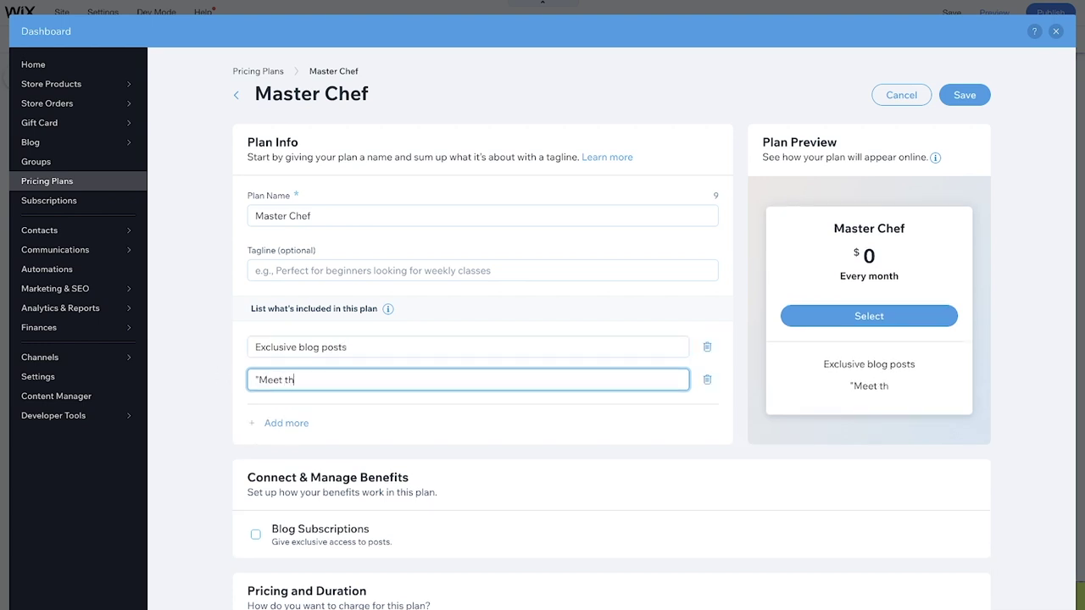
type("e Chef\" virtual talks")
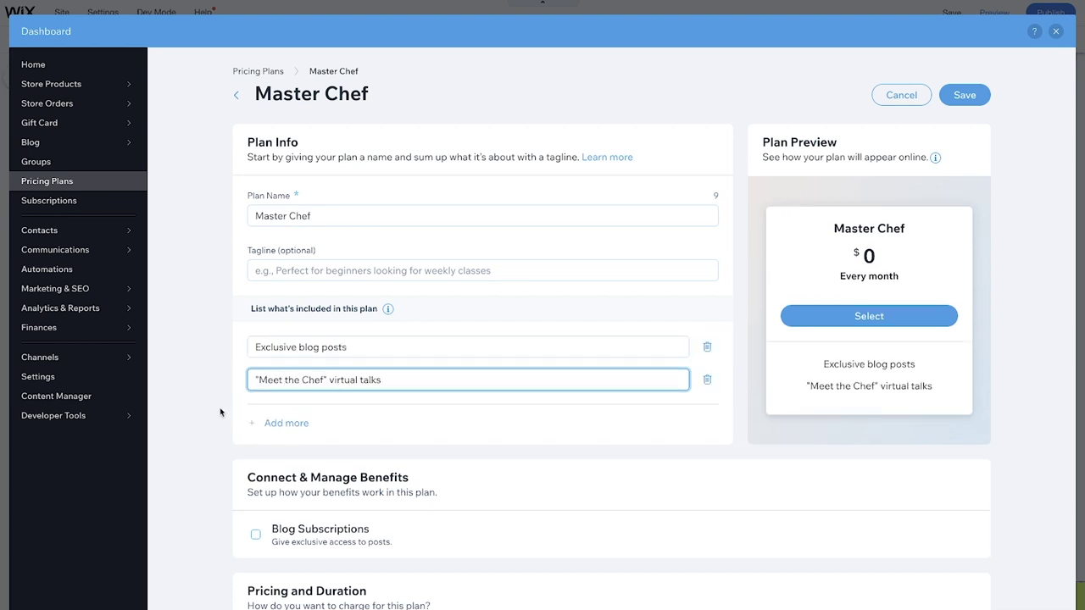
left_click(247, 422)
type("Video recipes")
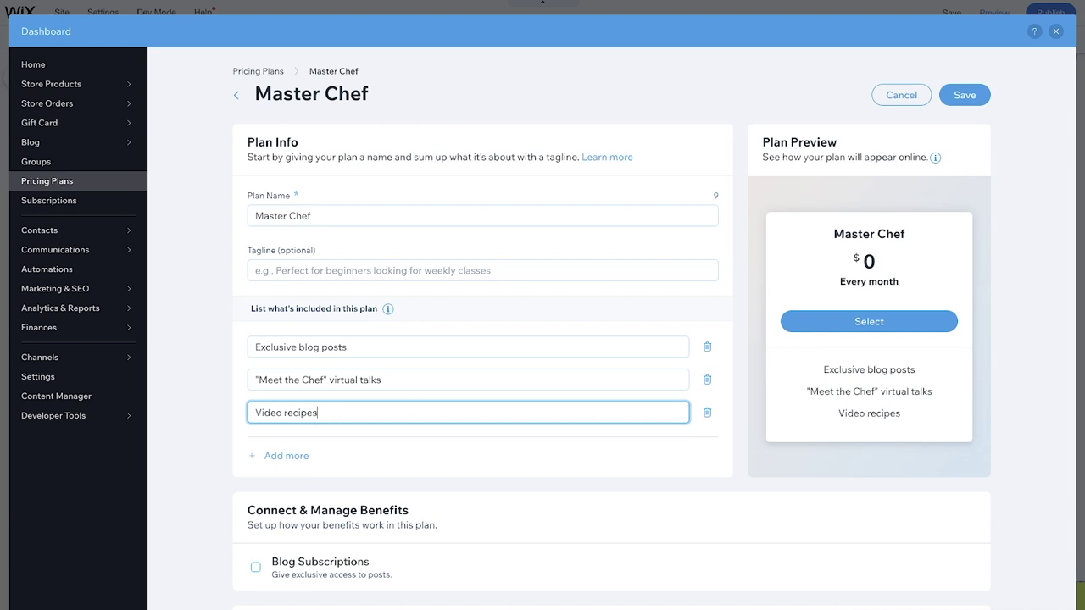
scroll(225, 429, "down", 5)
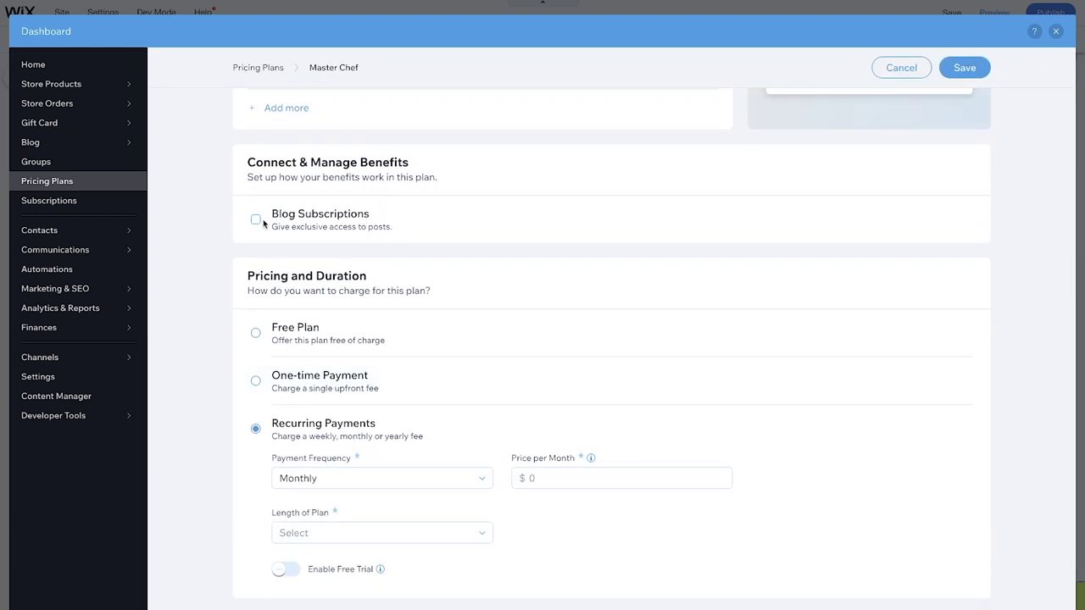
- Enable Blog Subscriptions with posts '5 top food trucks on Maui with epic eats' and 'Shuck it'
left_click(256, 220)
left_click(299, 272)
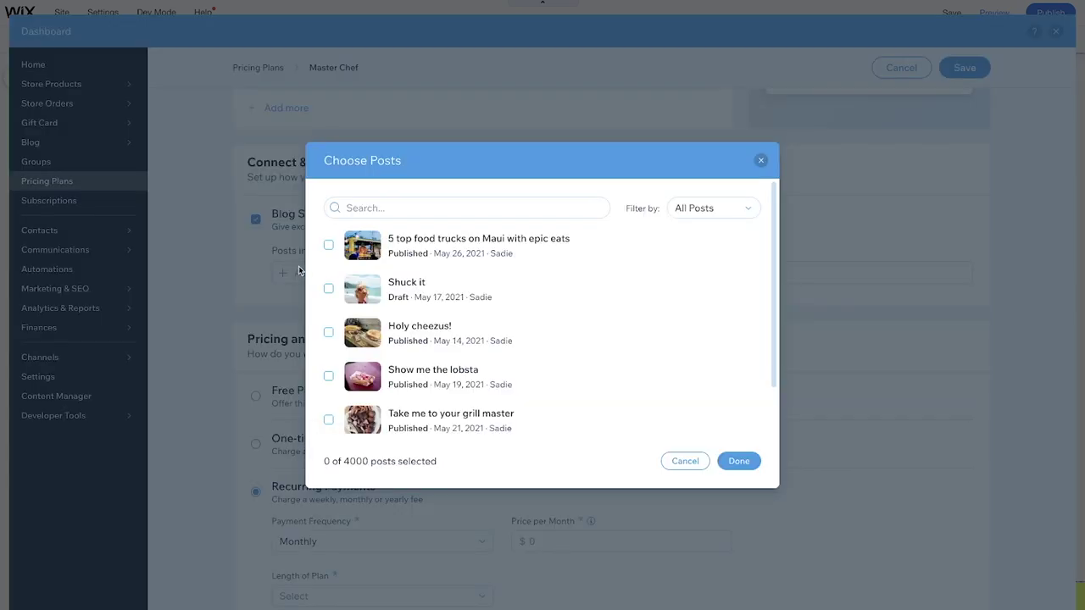
left_click(328, 246)
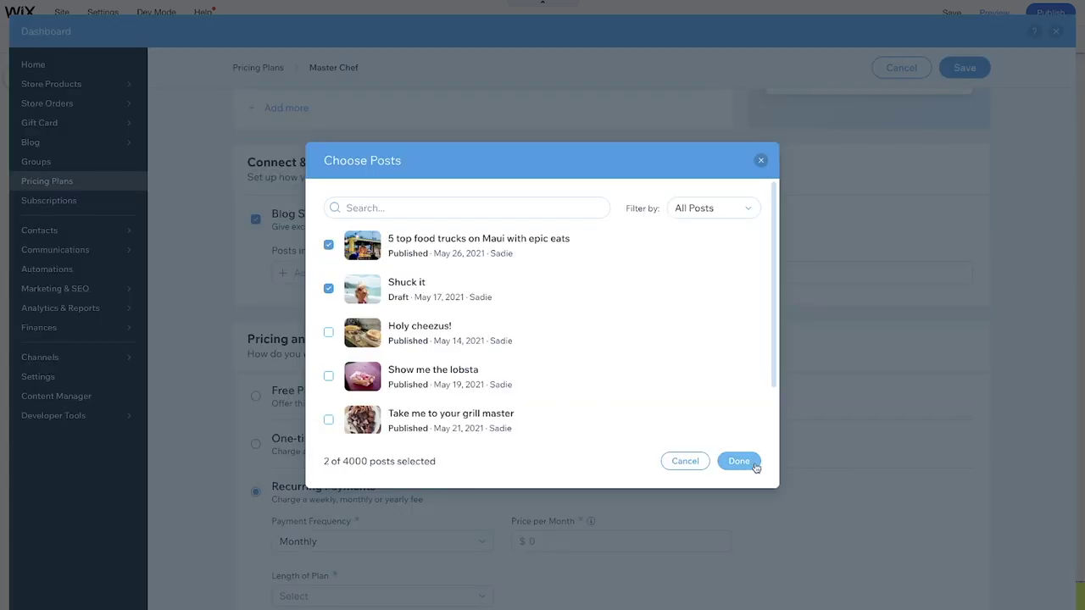
left_click(755, 465)
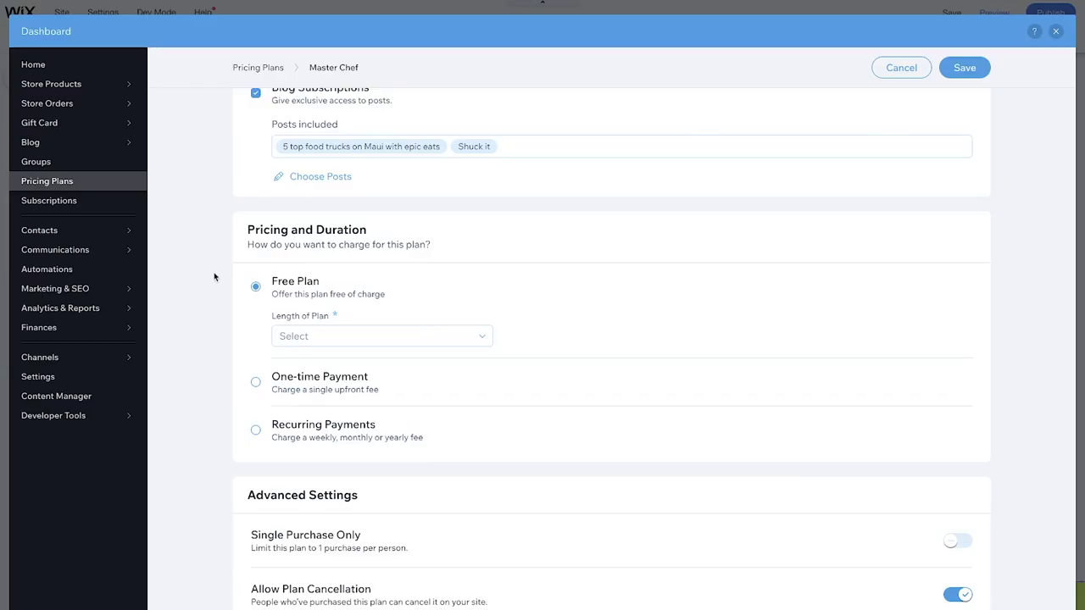
- Make the plan a recurring $8 per month payment lasting until canceled
left_click(254, 430)
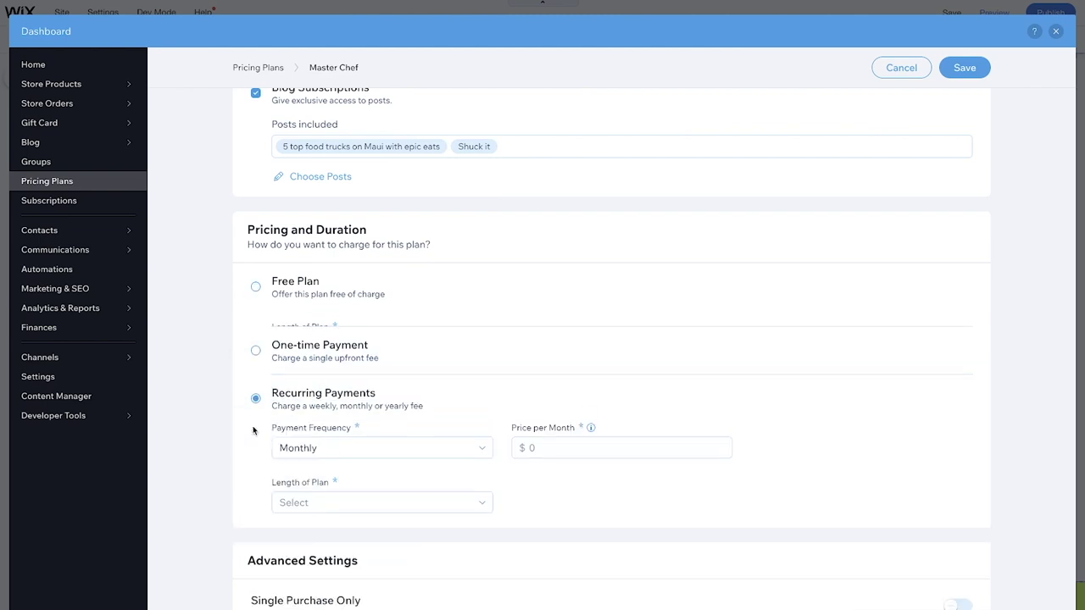
left_click(533, 432)
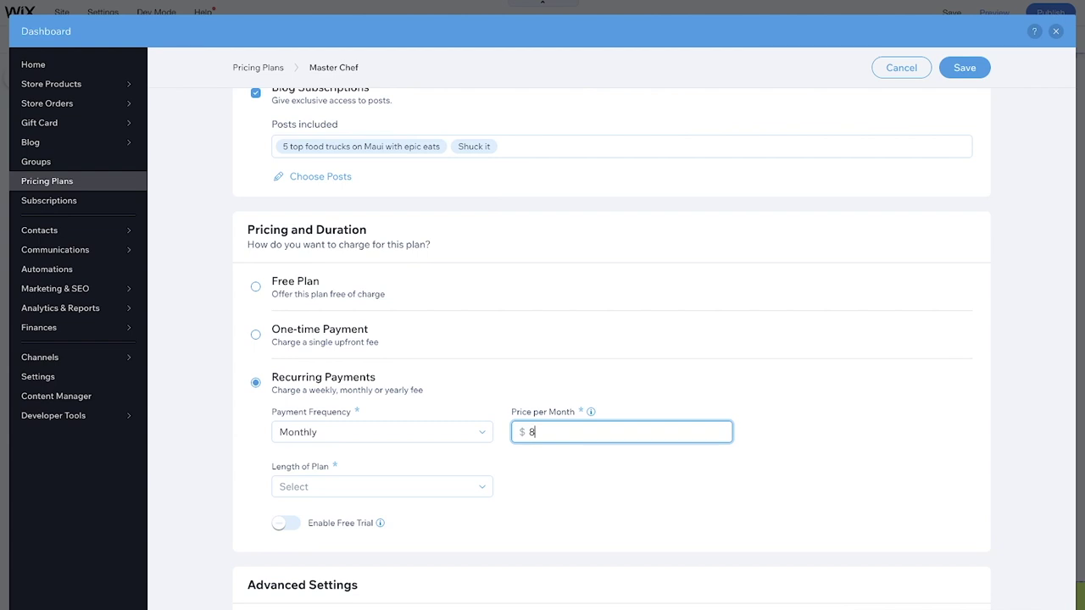
left_click(475, 487)
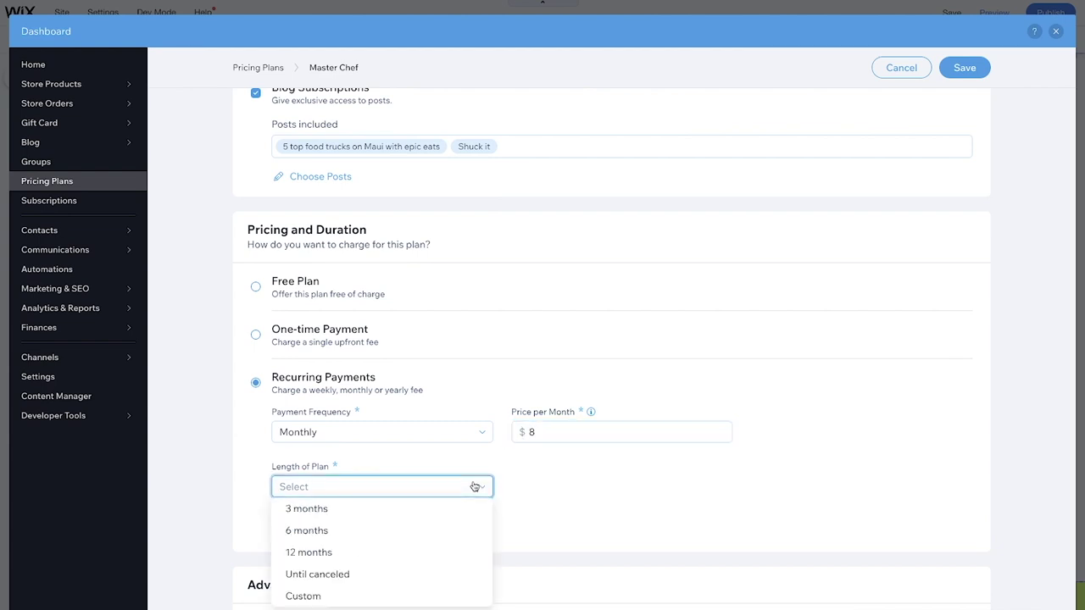
left_click(336, 574)
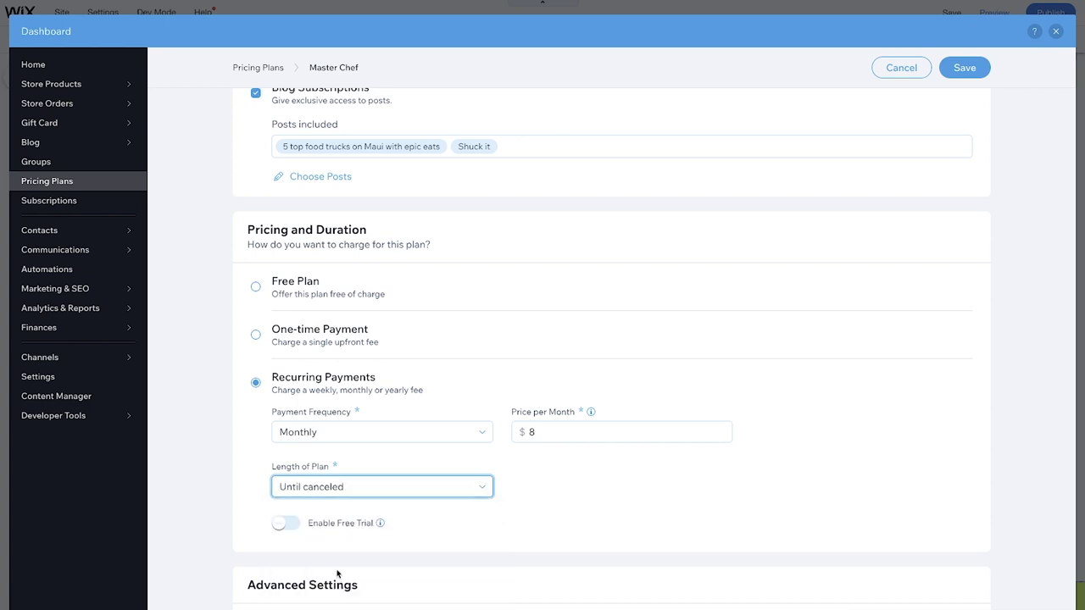
- Add a 14-day free trial to the plan
left_click(288, 524)
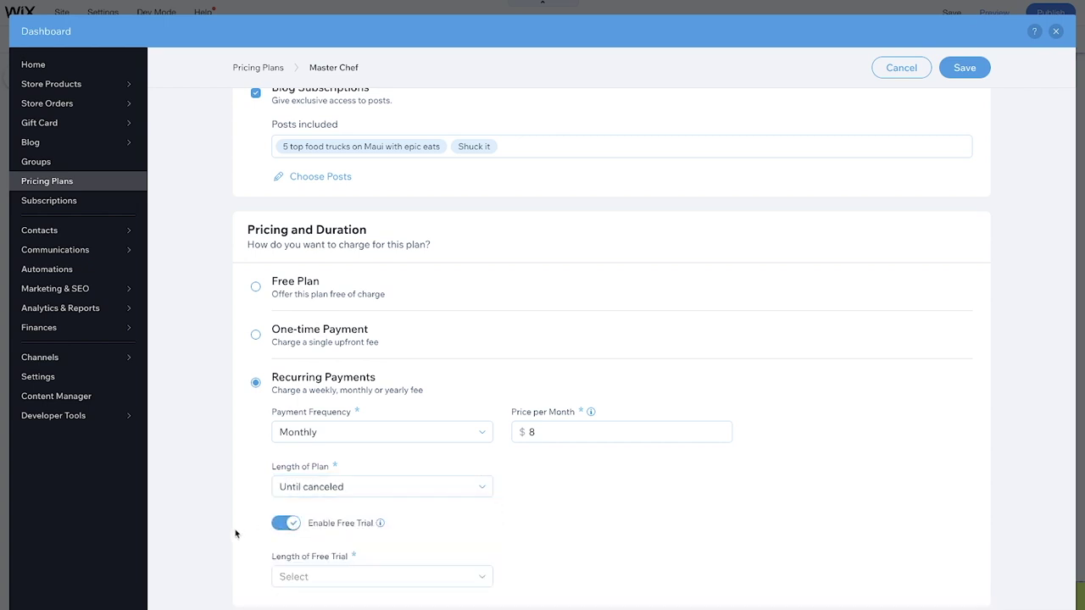
scroll(236, 533, "down", 2)
left_click(292, 473)
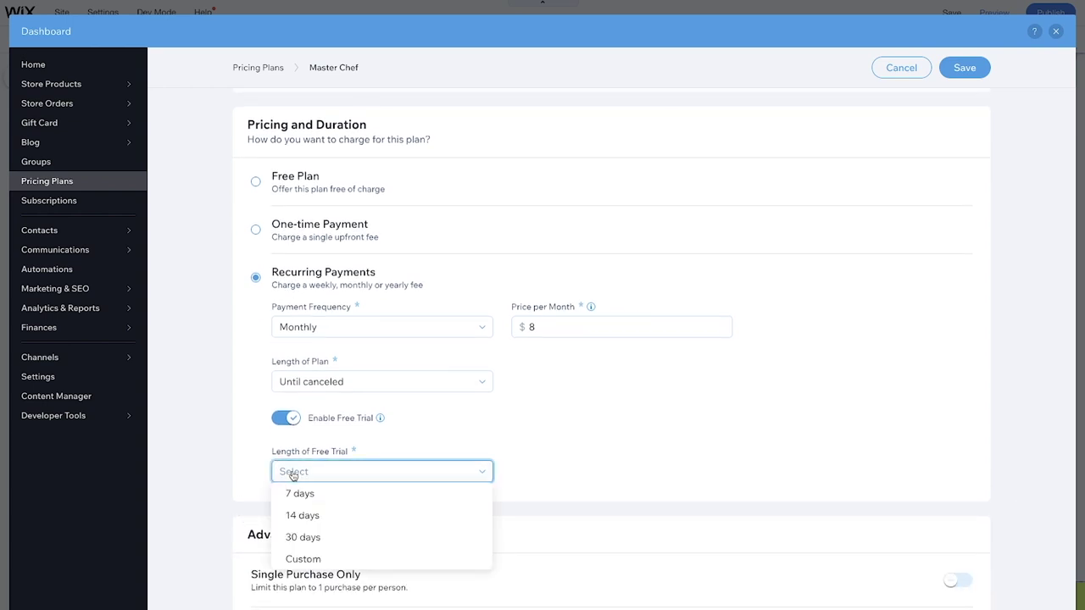
left_click(310, 515)
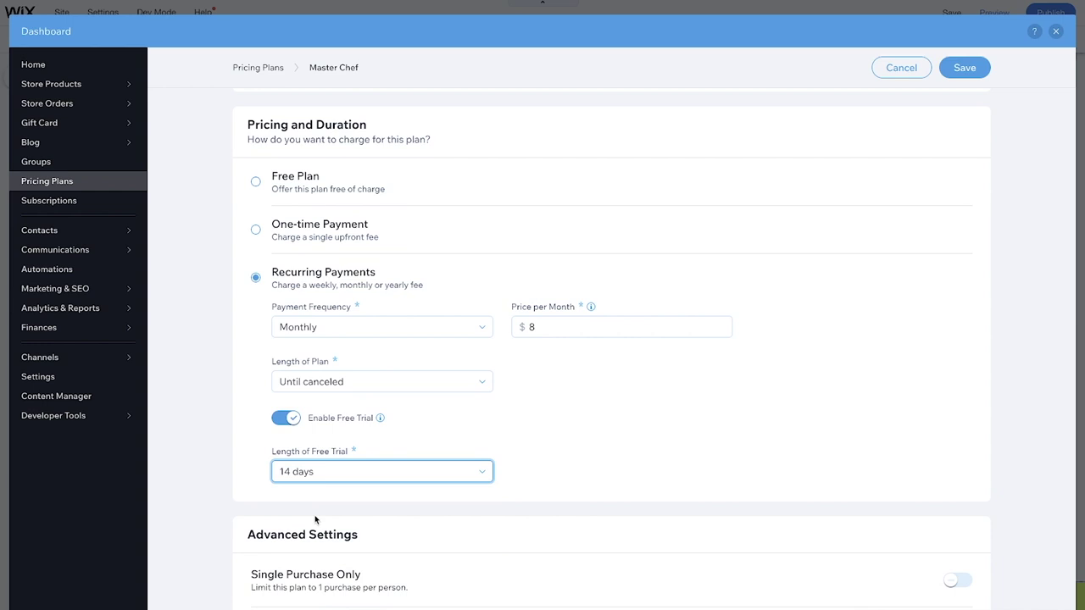
scroll(314, 519, "up", 10)
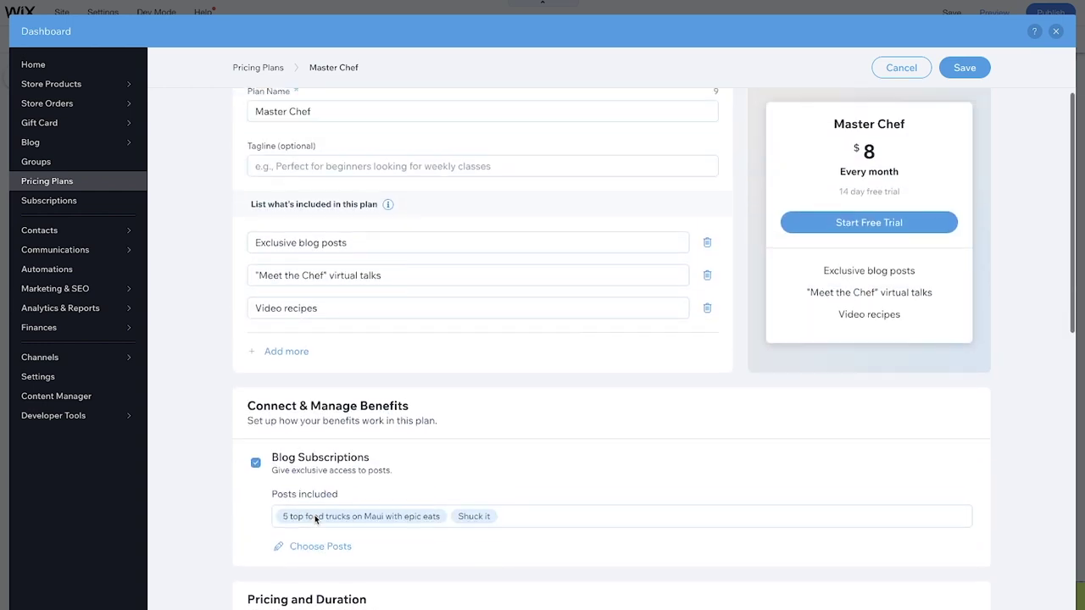
scroll(314, 515, "up", 1)
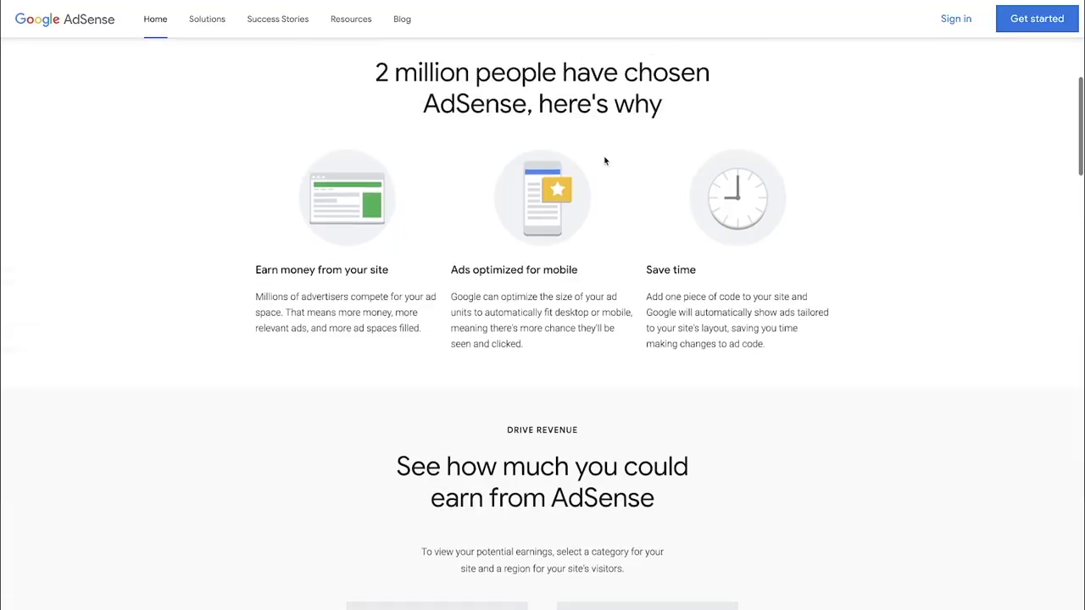
- Scroll to the top of the Google AdSense home page showing 'We value your content'
scroll(605, 161, "up", 2)
scroll(605, 161, "up", 4)
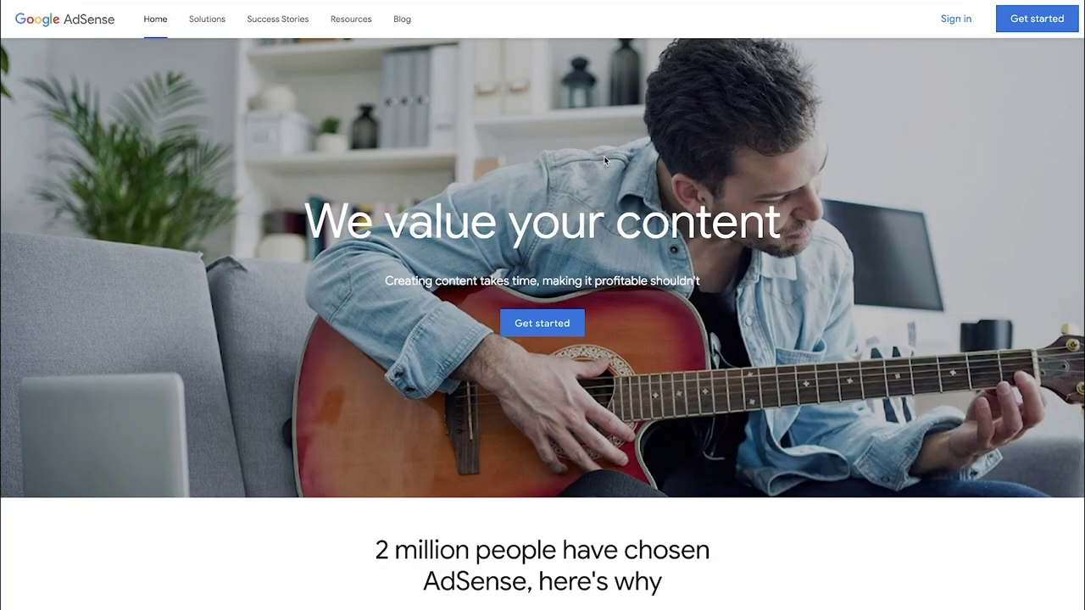
- Calculate estimated AdSense earnings for a Food & Drink site with North America visitors
scroll(604, 161, "down", 8)
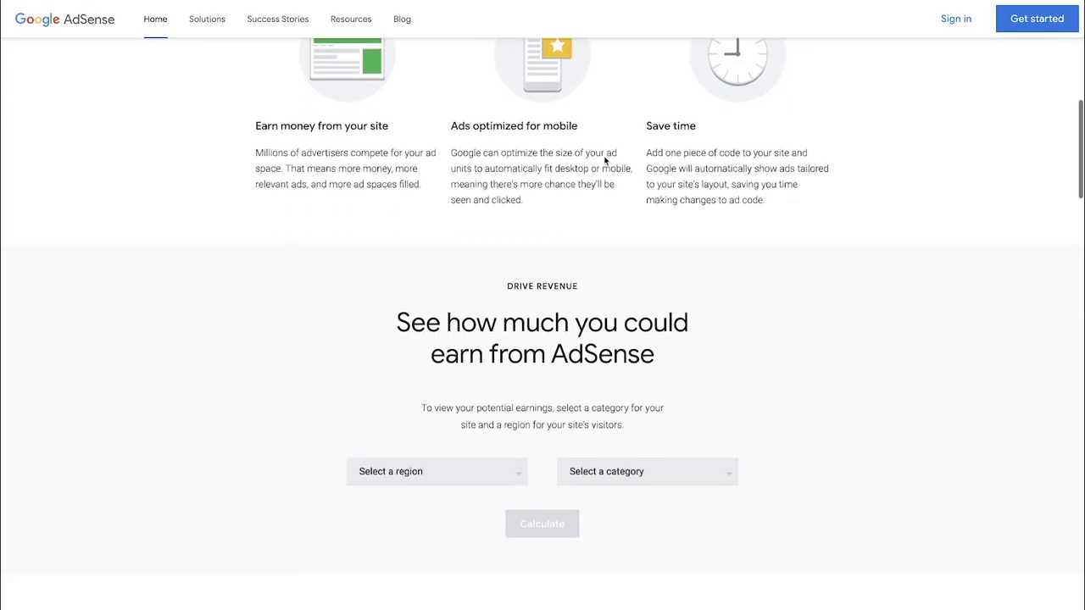
scroll(604, 161, "down", 1)
left_click(644, 322)
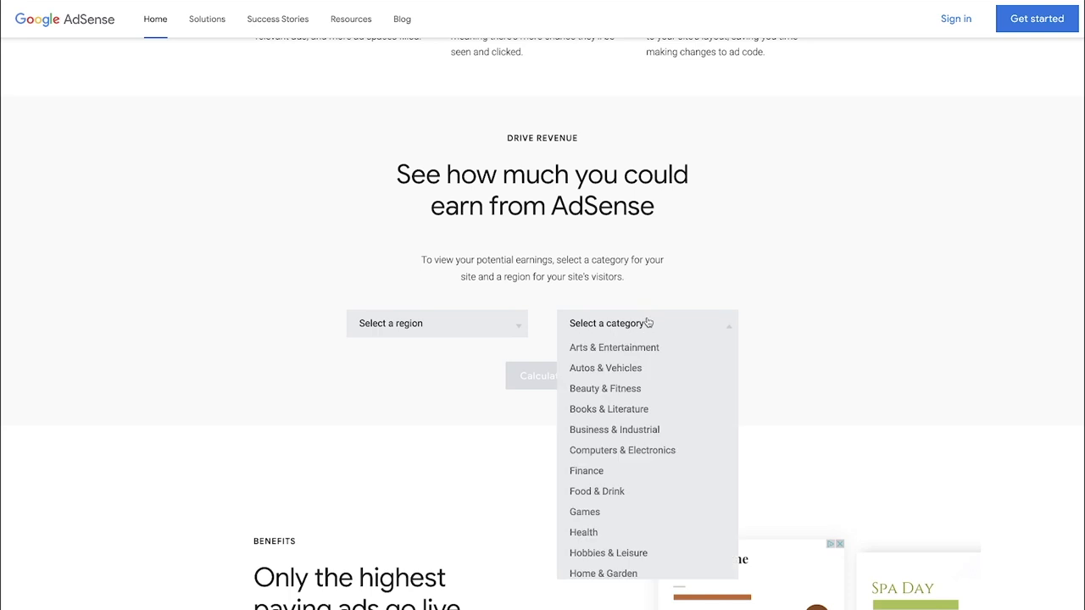
left_click(622, 500)
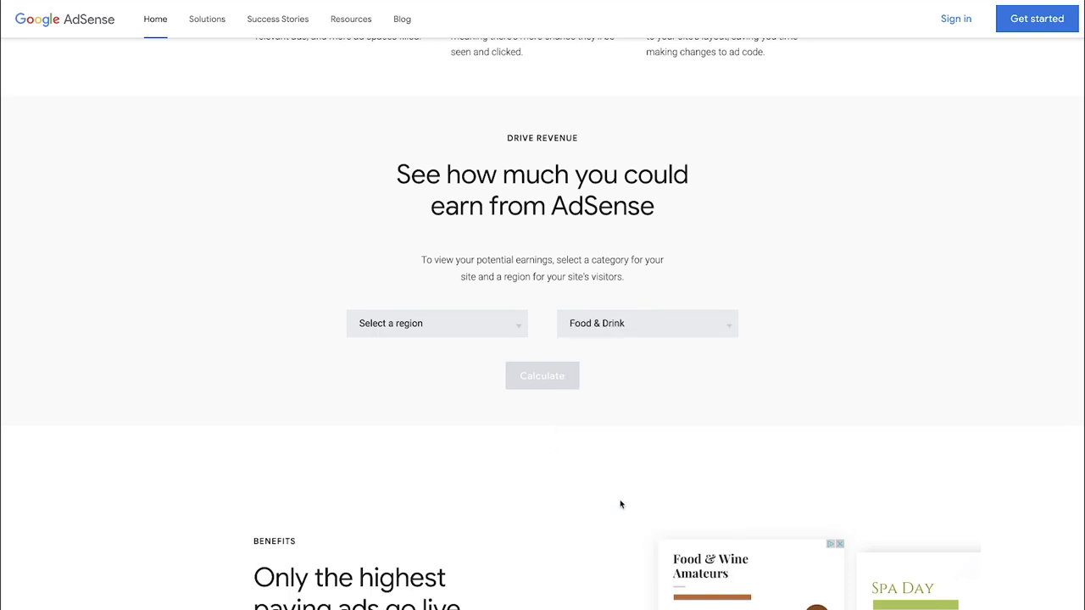
left_click(494, 335)
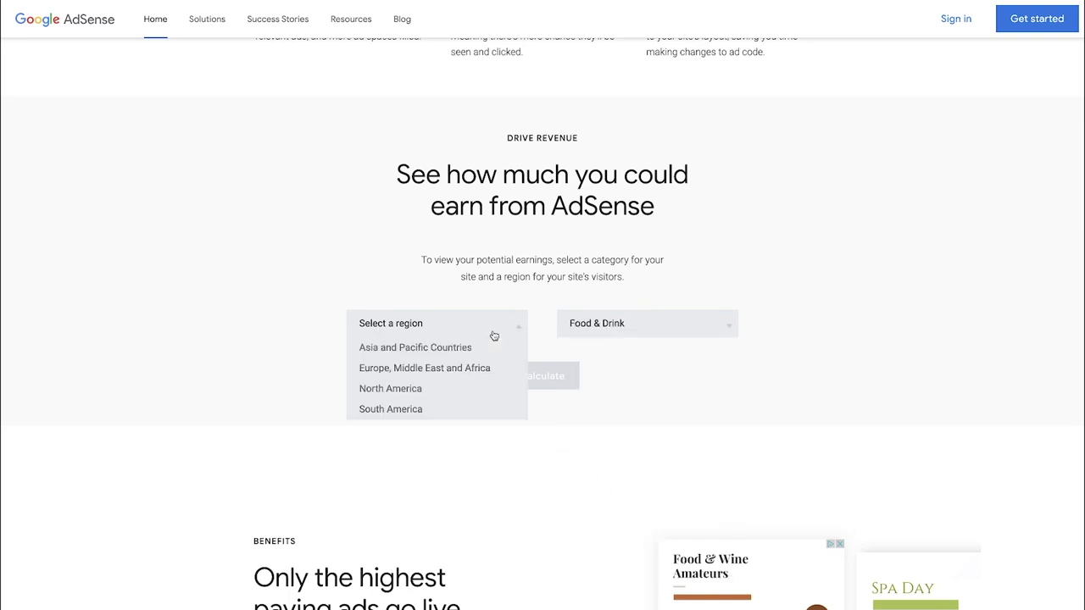
left_click(461, 389)
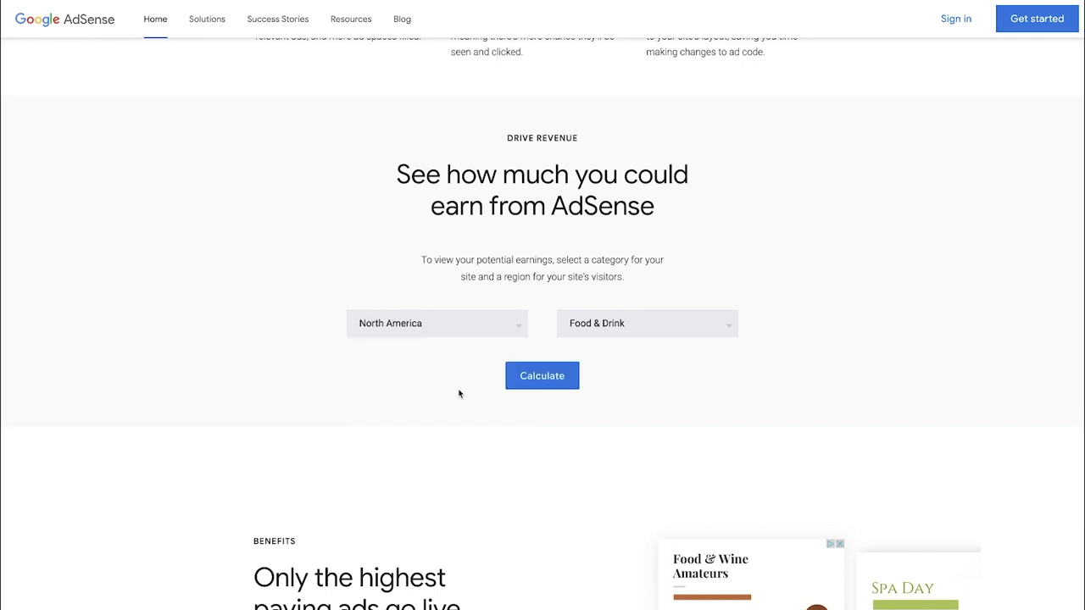
left_click(519, 381)
scroll(522, 386, "down", 1)
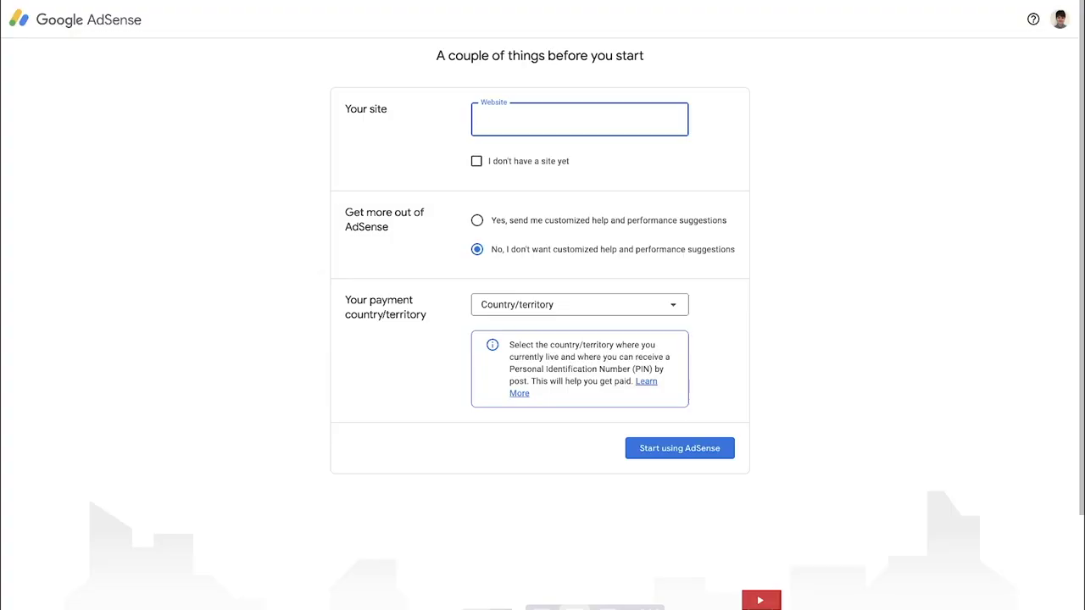
- Sign up truckitguide.com with customized suggestions on and United States as payment country
type("http")
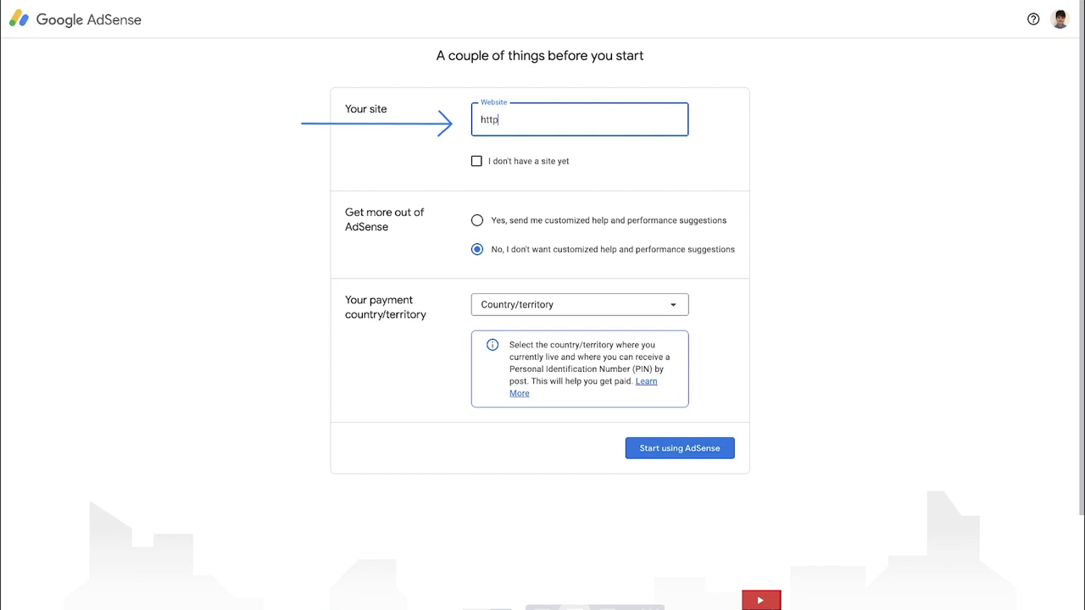
type("s://")
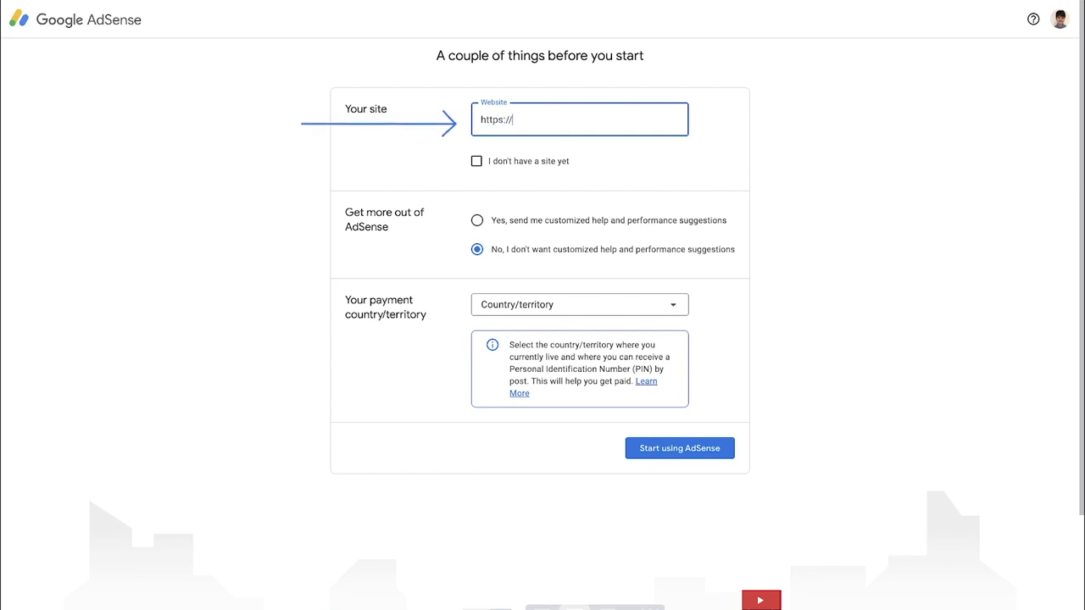
type("truckitguide.com")
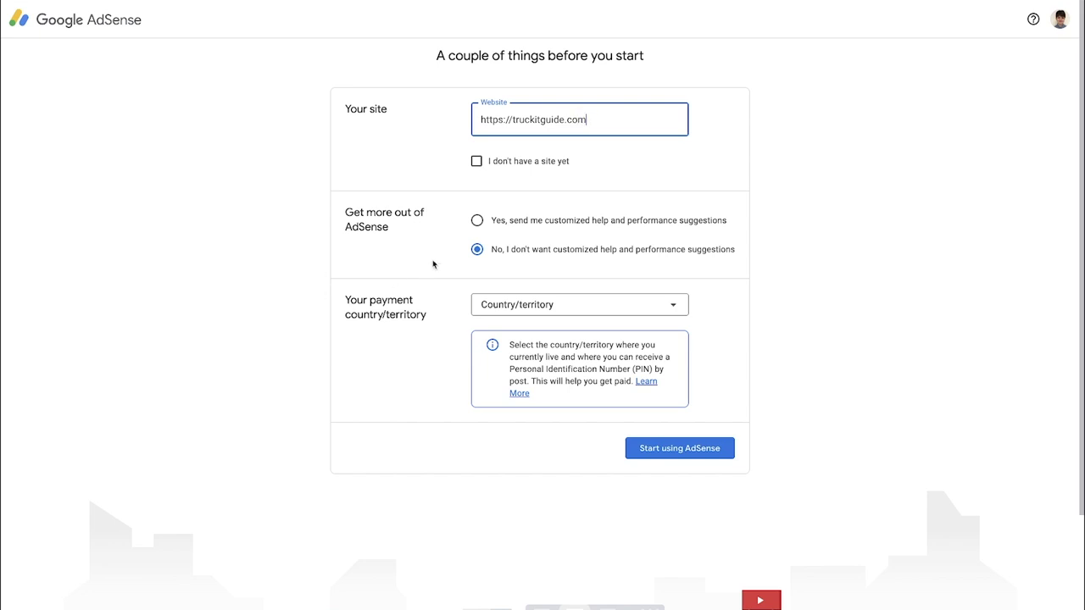
left_click(476, 227)
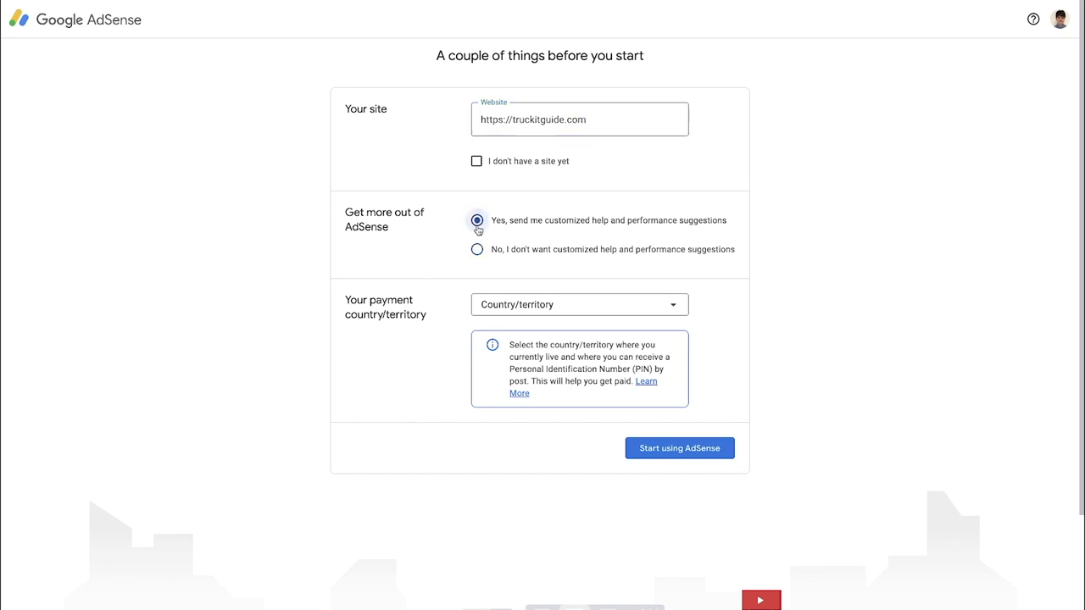
left_click(531, 303)
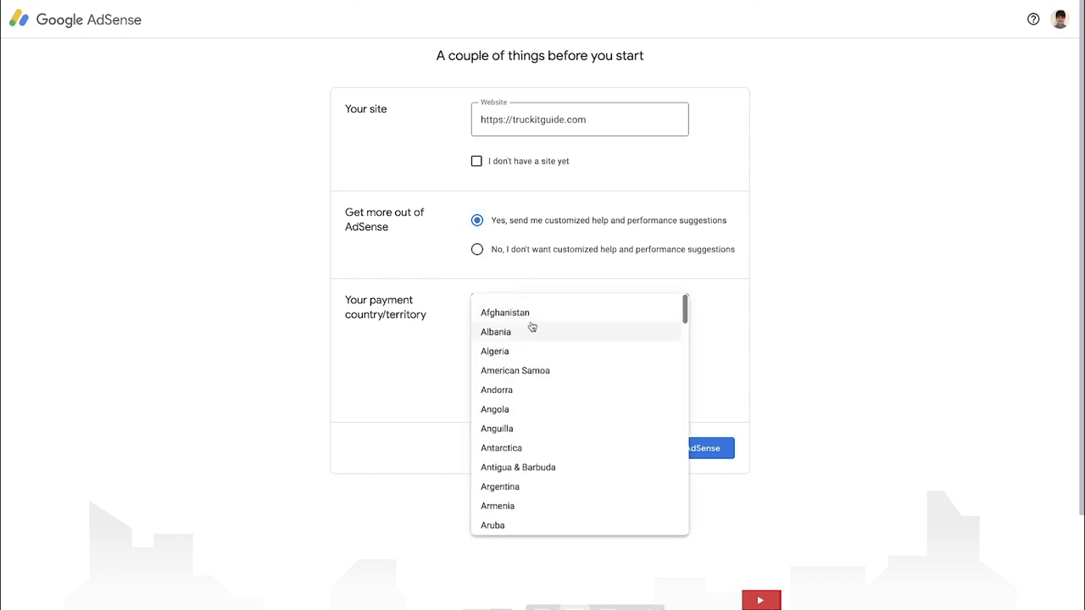
scroll(531, 327, "down", 10)
scroll(531, 327, "down", 8)
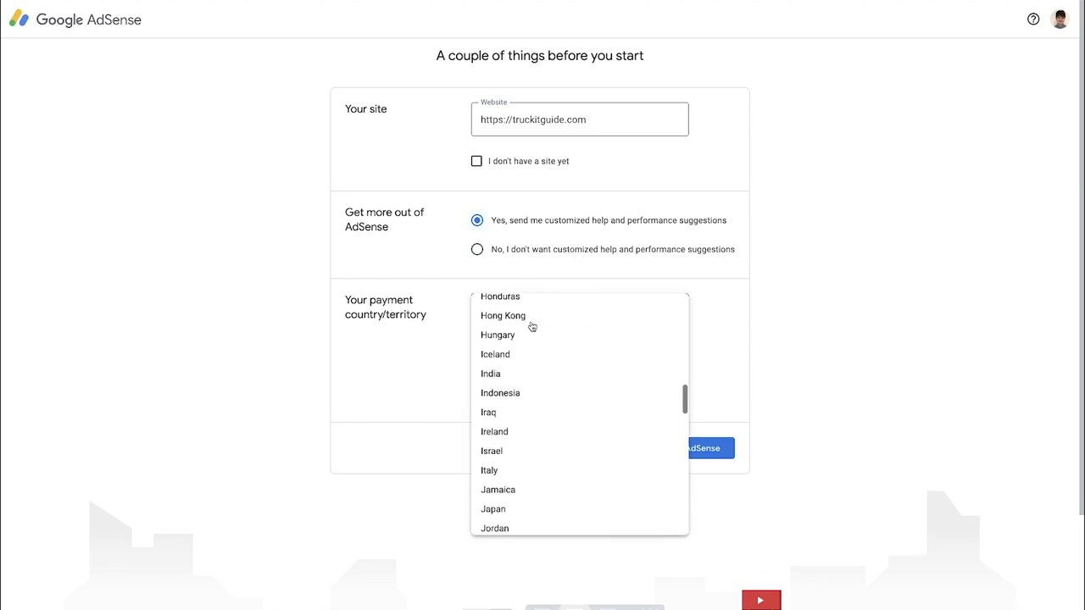
scroll(532, 327, "down", 10)
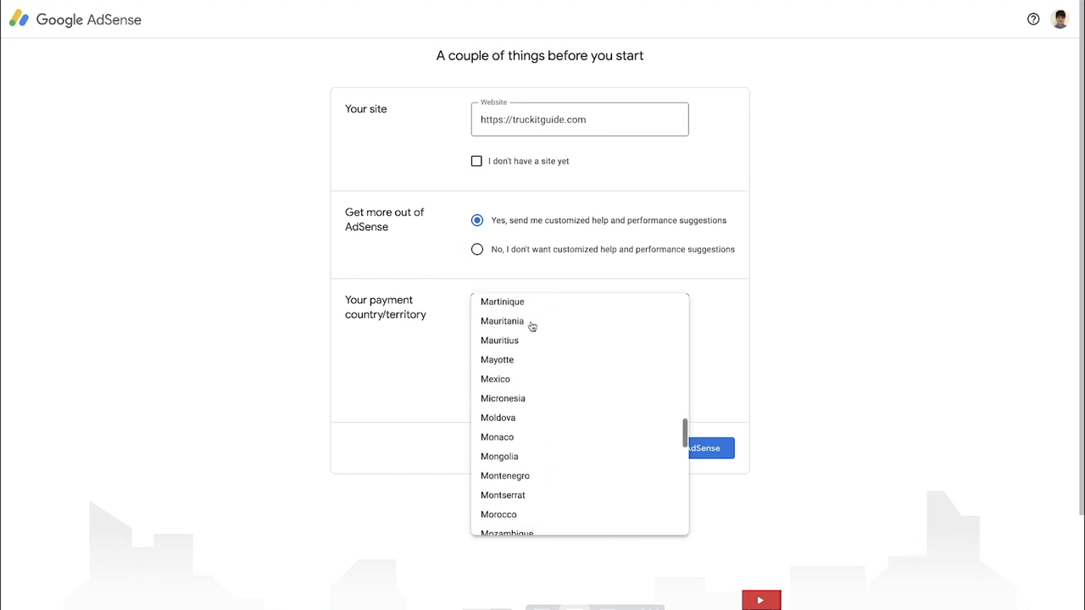
scroll(532, 327, "down", 10)
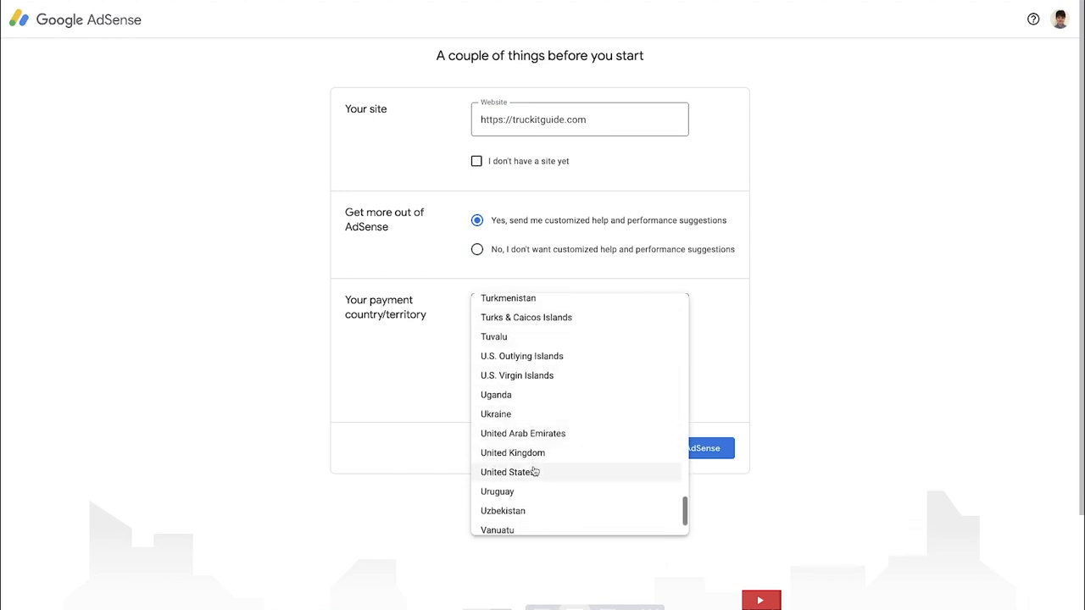
left_click(536, 472)
scroll(534, 465, "down", 15)
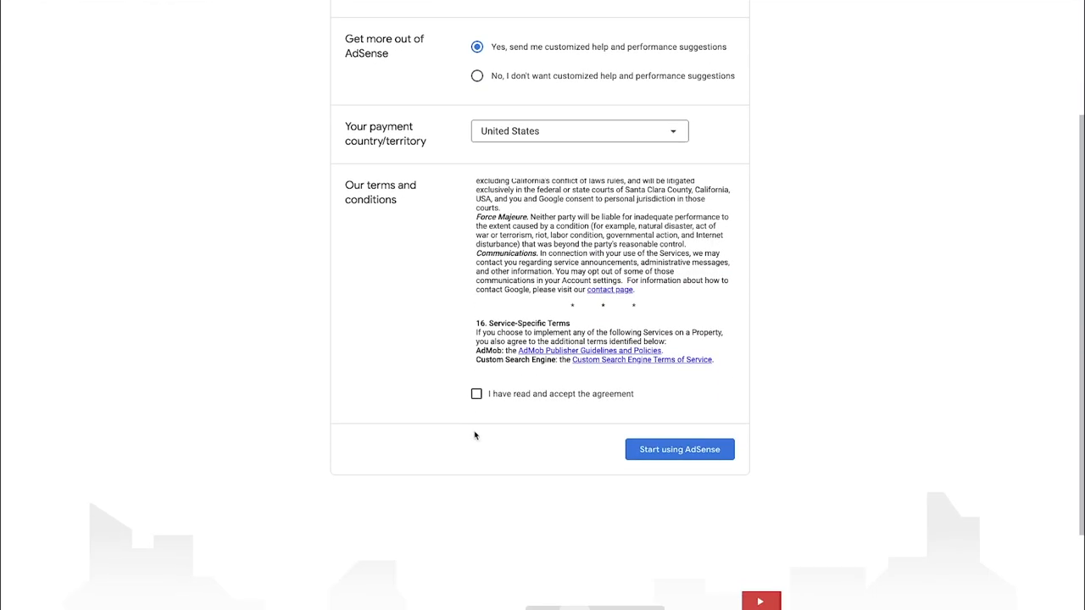
left_click(640, 457)
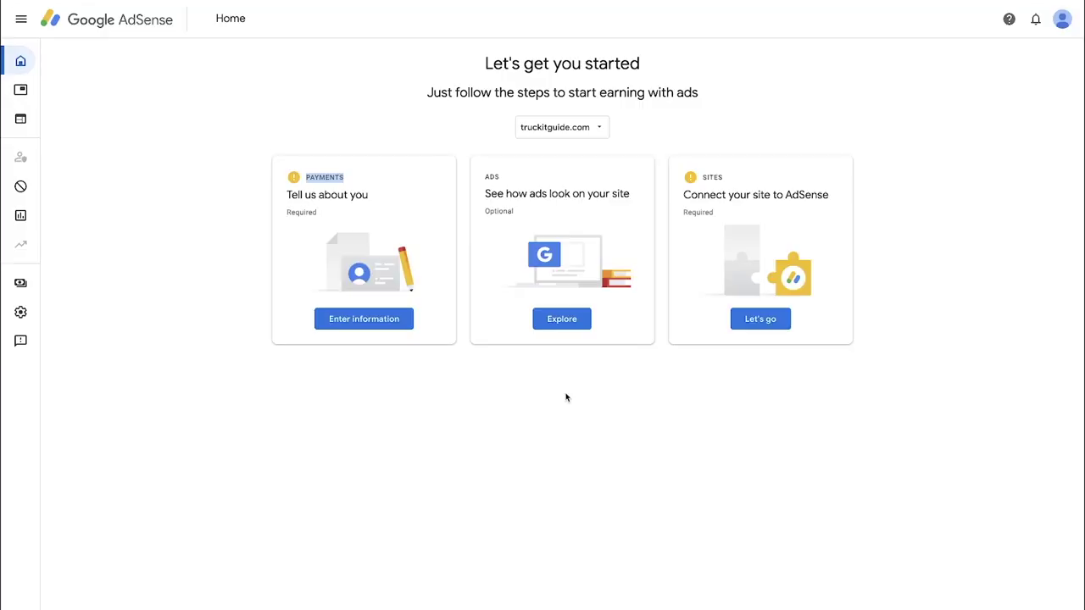
- Start connecting the site and copy the AdSense code snippet
left_click(740, 323)
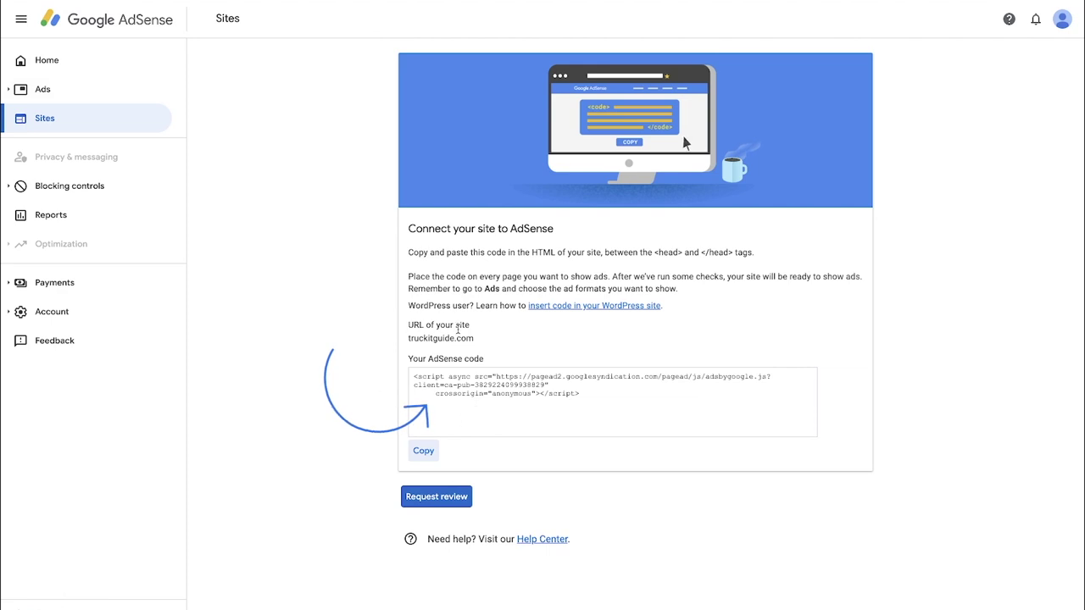
left_click(428, 451)
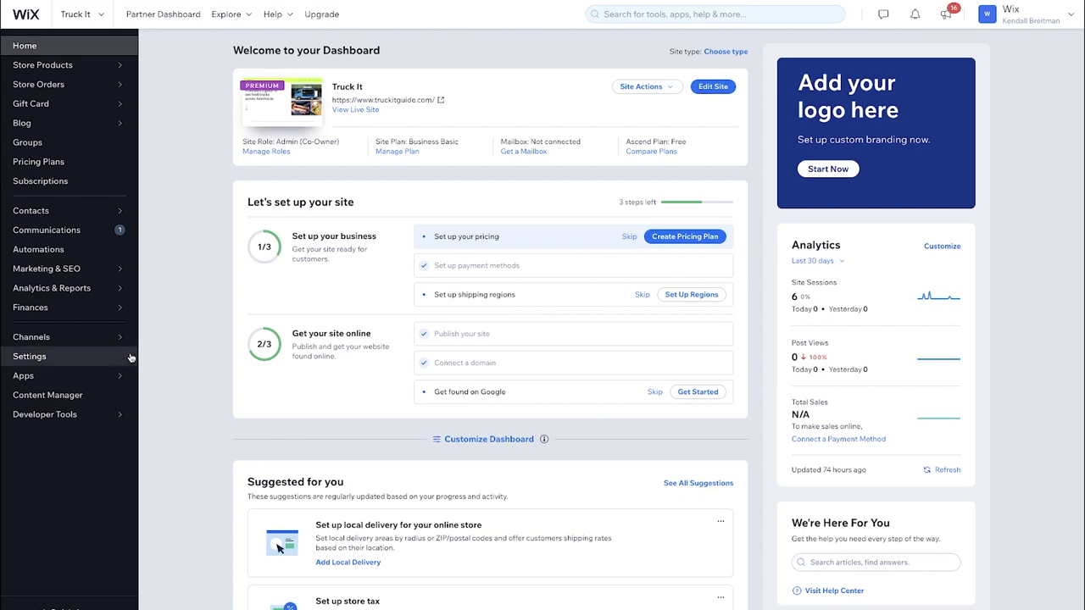
- Paste the AdSense script into a new snippet under Settings > Custom code
left_click(118, 358)
scroll(162, 356, "down", 8)
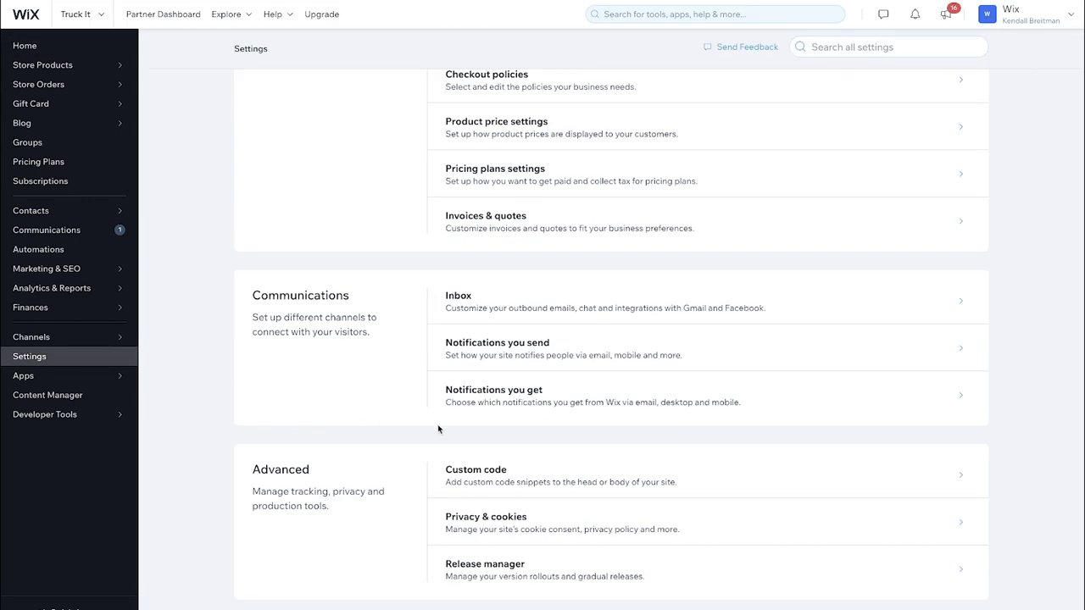
left_click(464, 470)
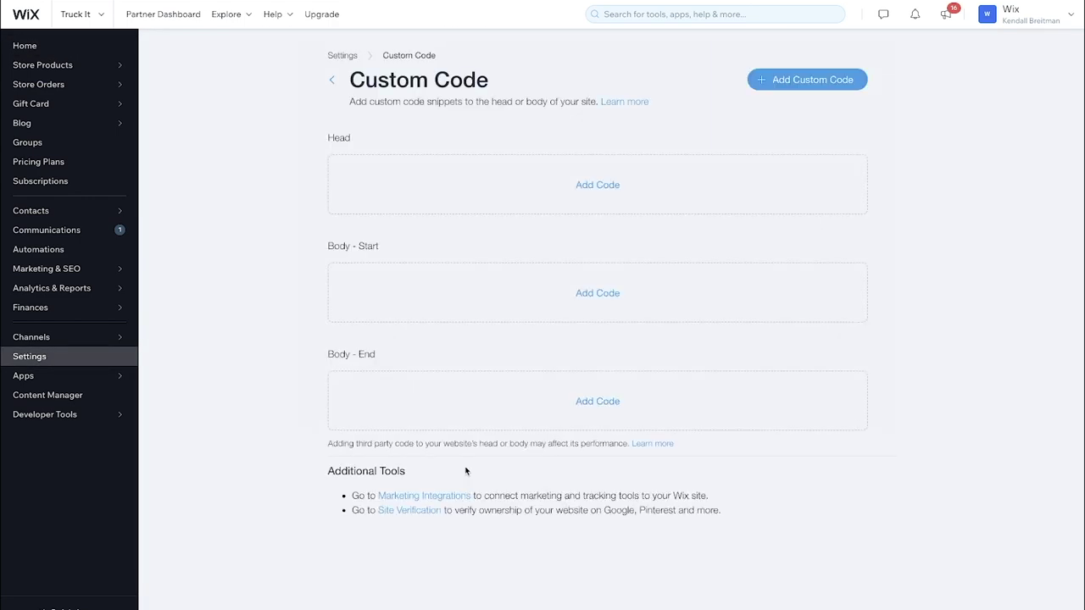
left_click(781, 84)
left_click(523, 177)
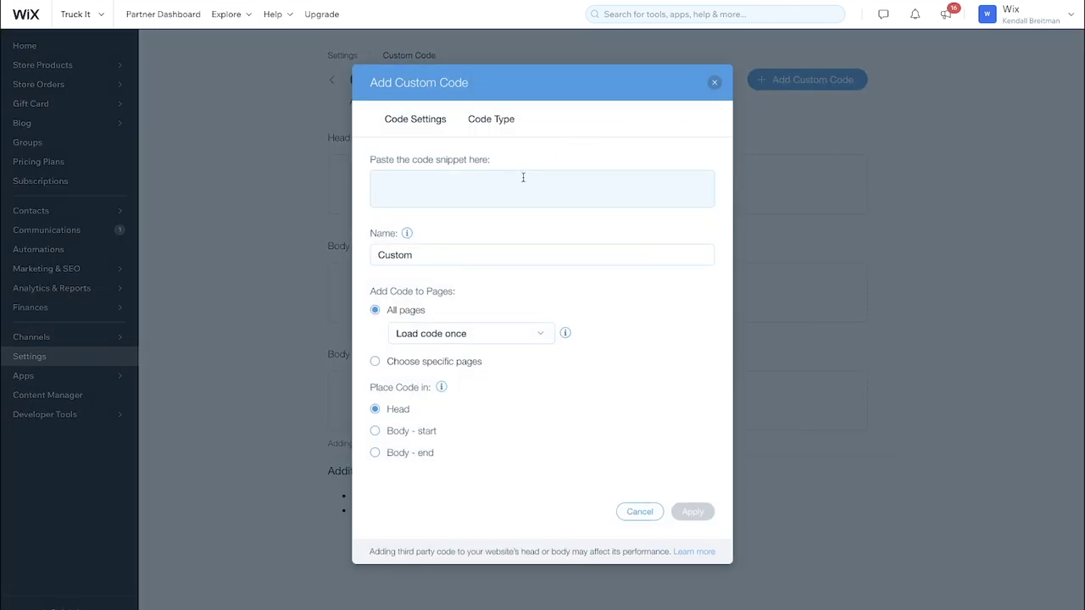
right_click(507, 197)
left_click(531, 280)
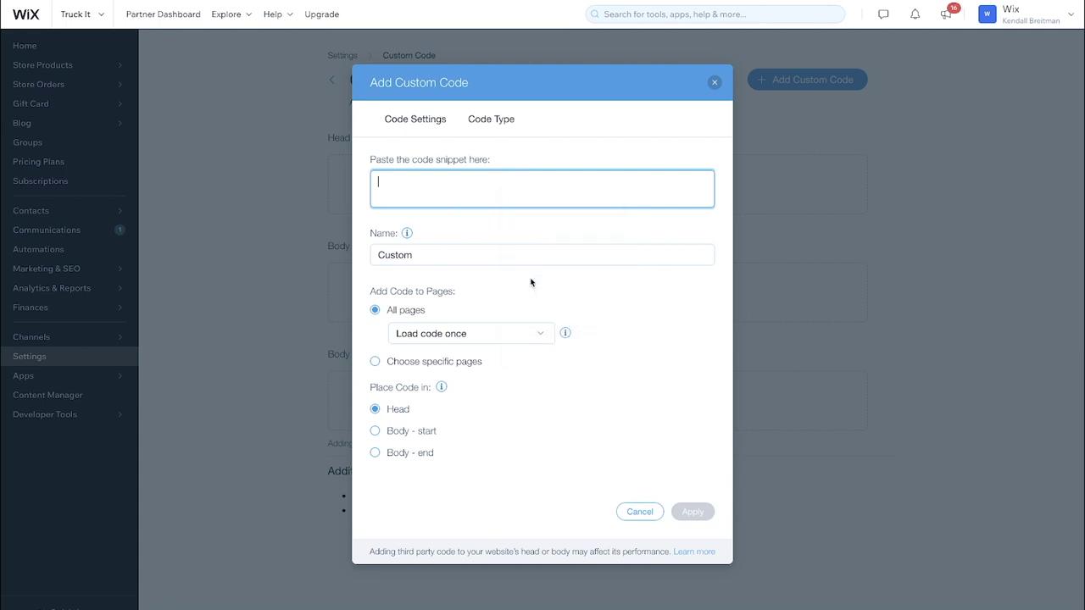
- Name the snippet 'Google Adsense' and keep it set to load code once
left_click(513, 254)
type("Google Adsense")
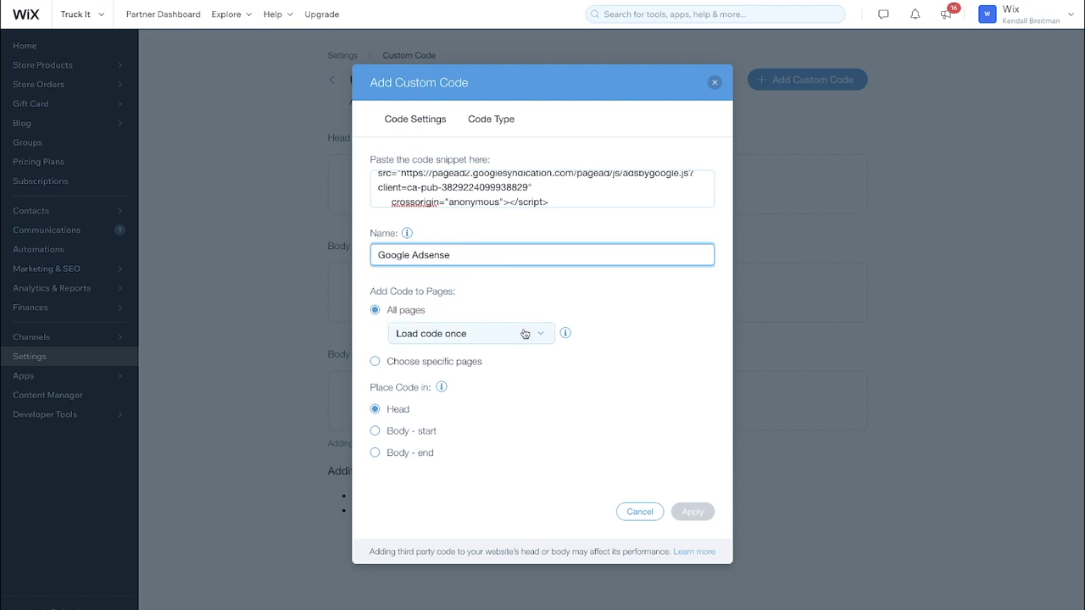
left_click(525, 334)
left_click(525, 334)
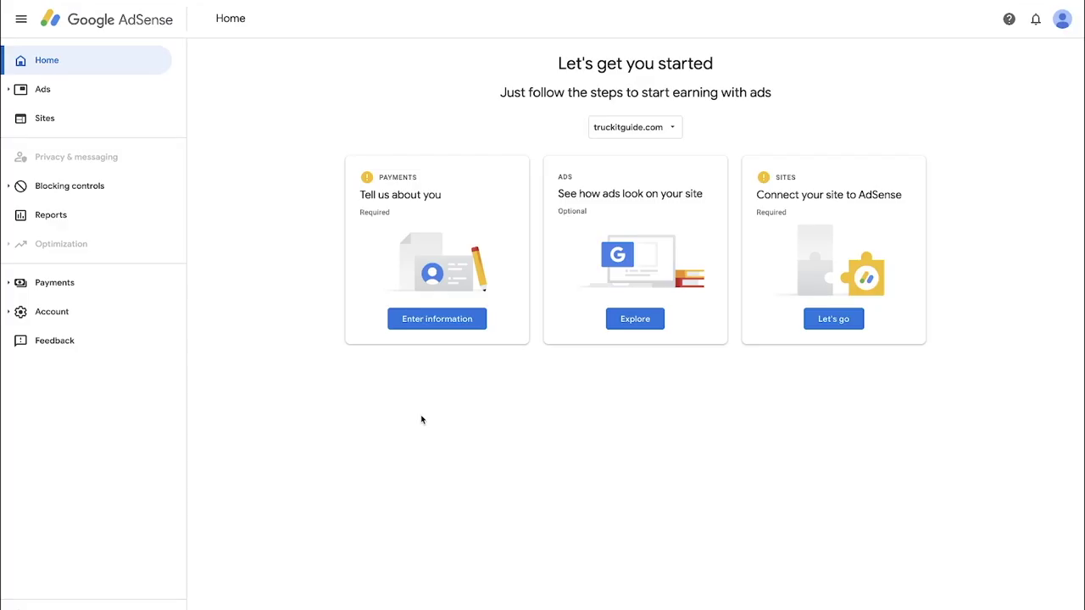
- Browse the Ads overview by ad unit, trying the Display, In-article and In-feed ad setups
left_click(106, 99)
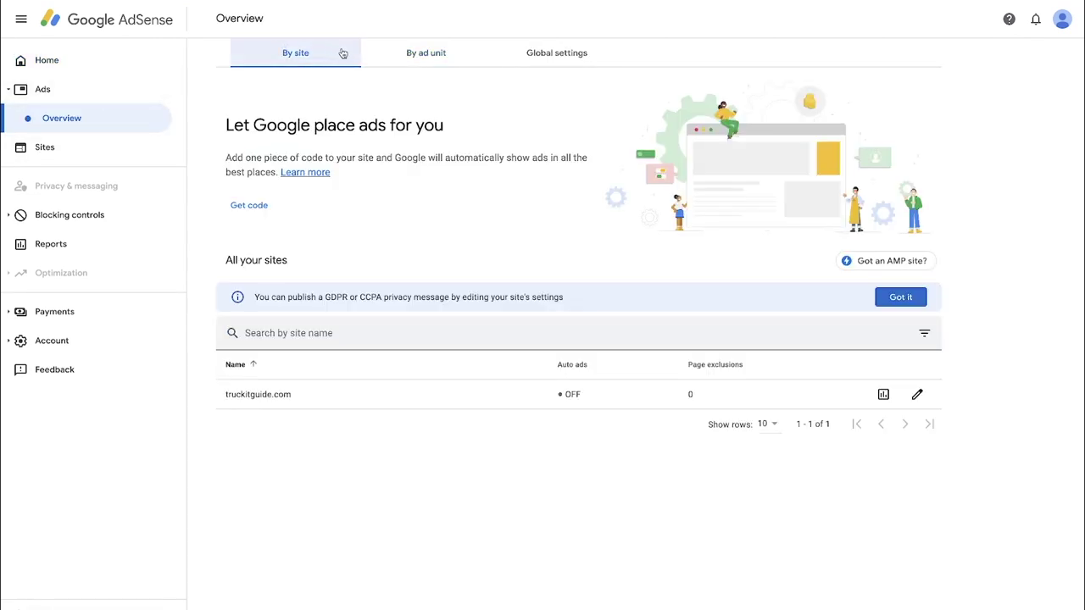
left_click(372, 63)
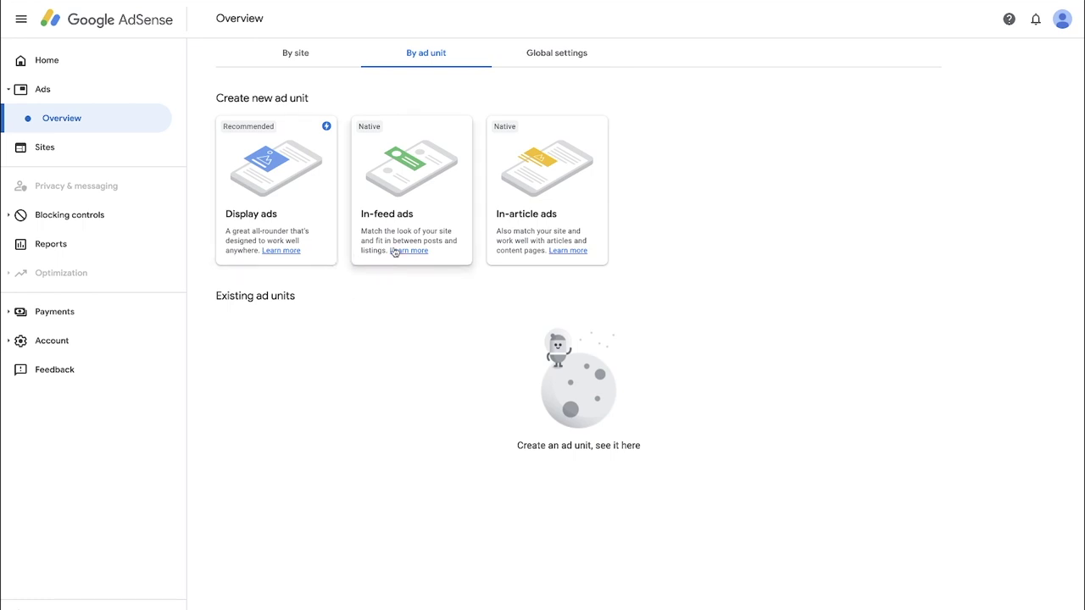
left_click(329, 264)
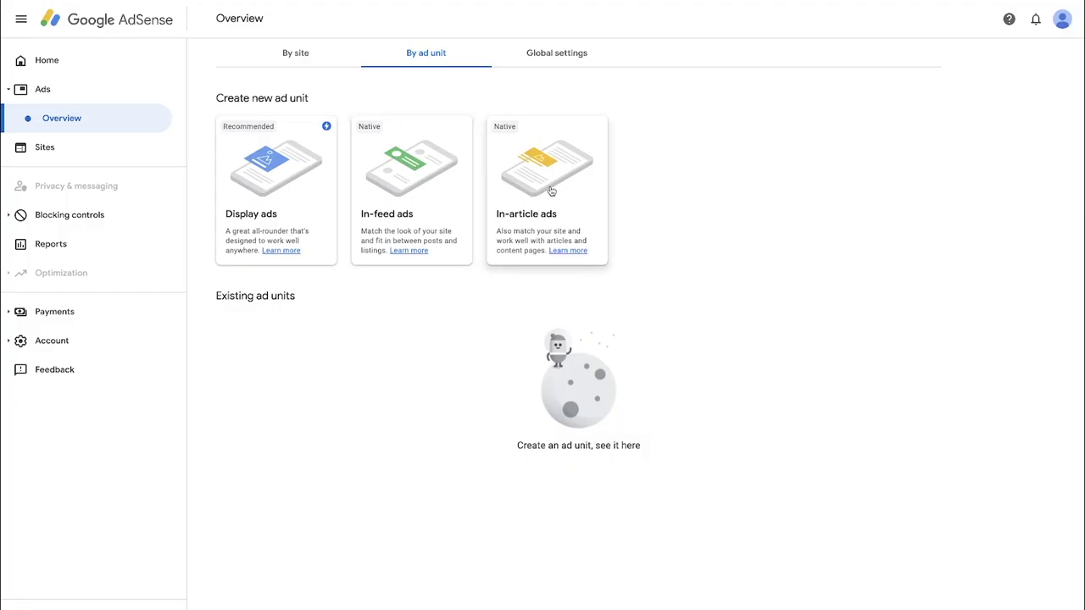
left_click(551, 191)
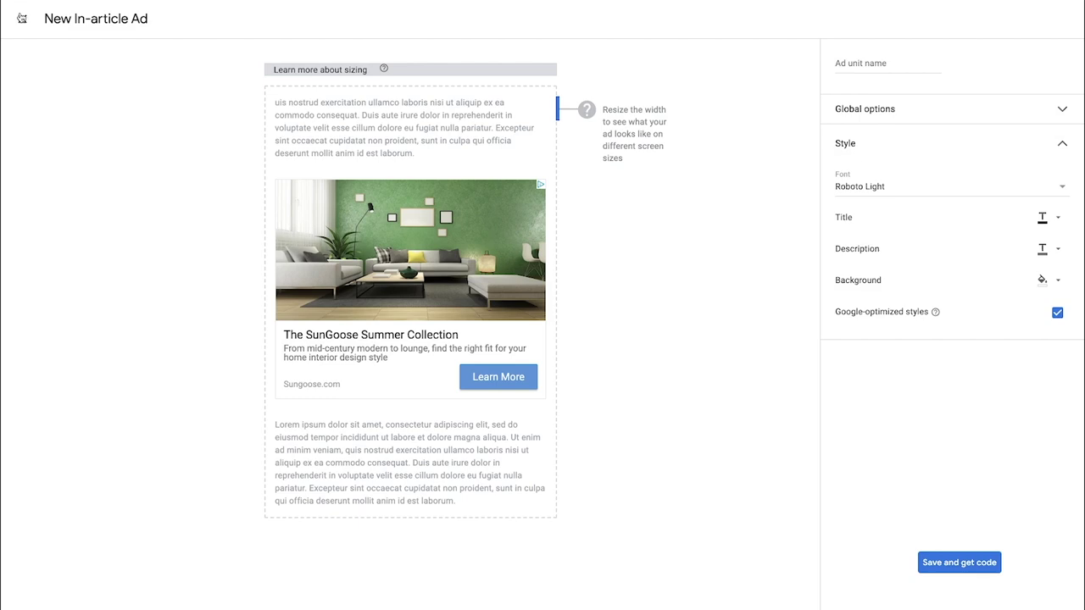
left_click(22, 18)
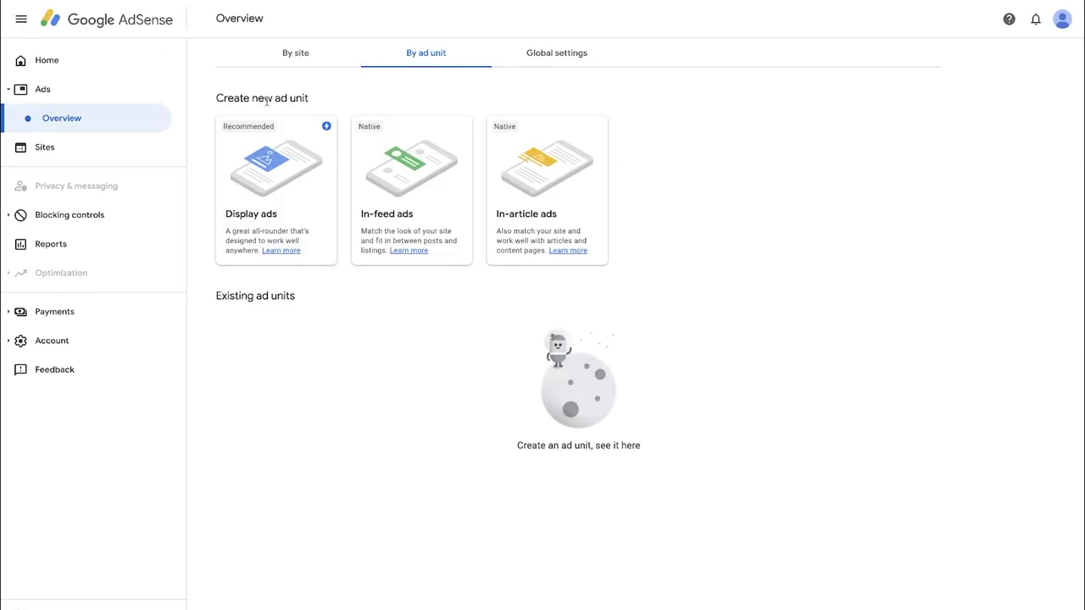
left_click(359, 161)
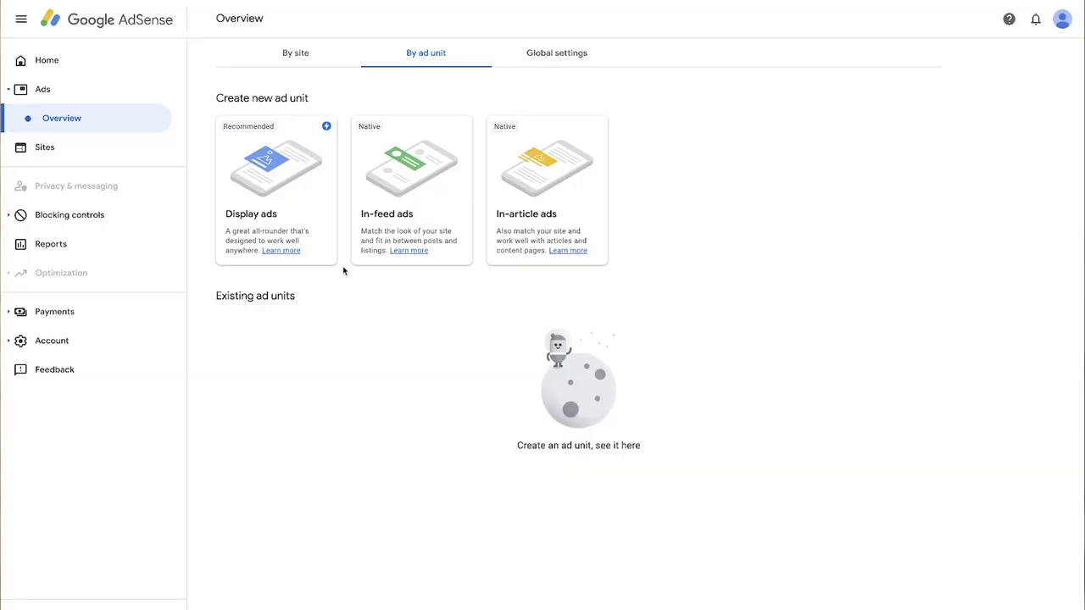
- Start a new display ad unit named 'Truck It Ad Number One' with Responsive ad size
left_click(323, 234)
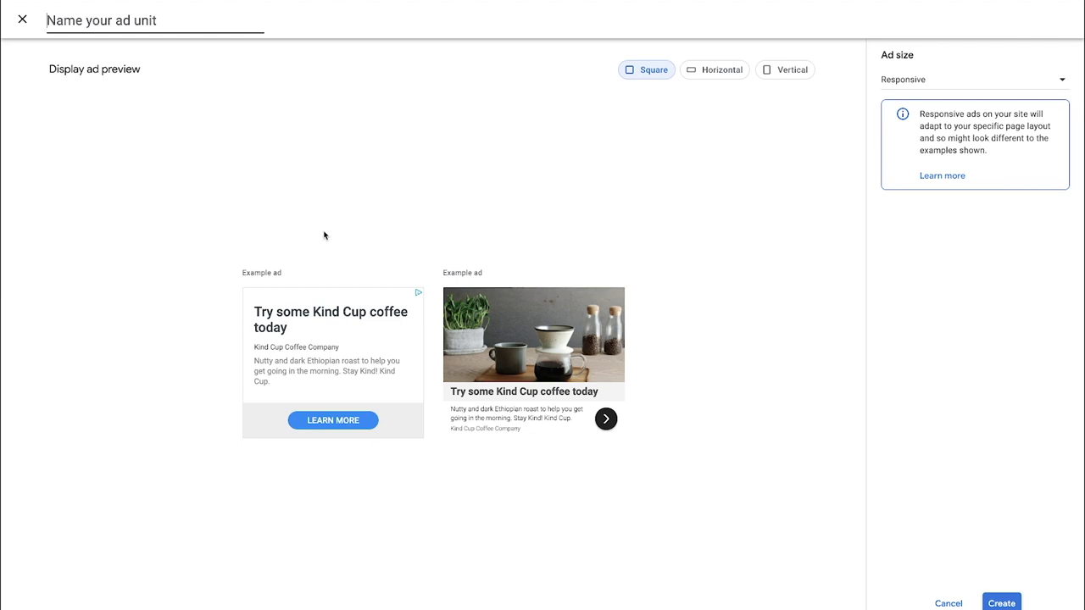
type("Truck")
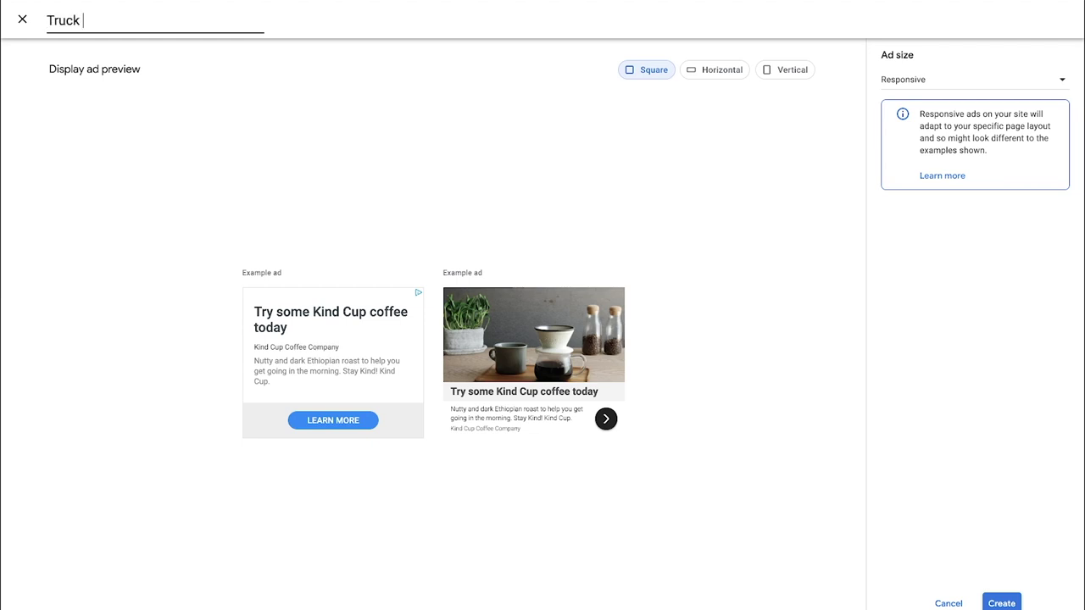
type(" It Ad Number One")
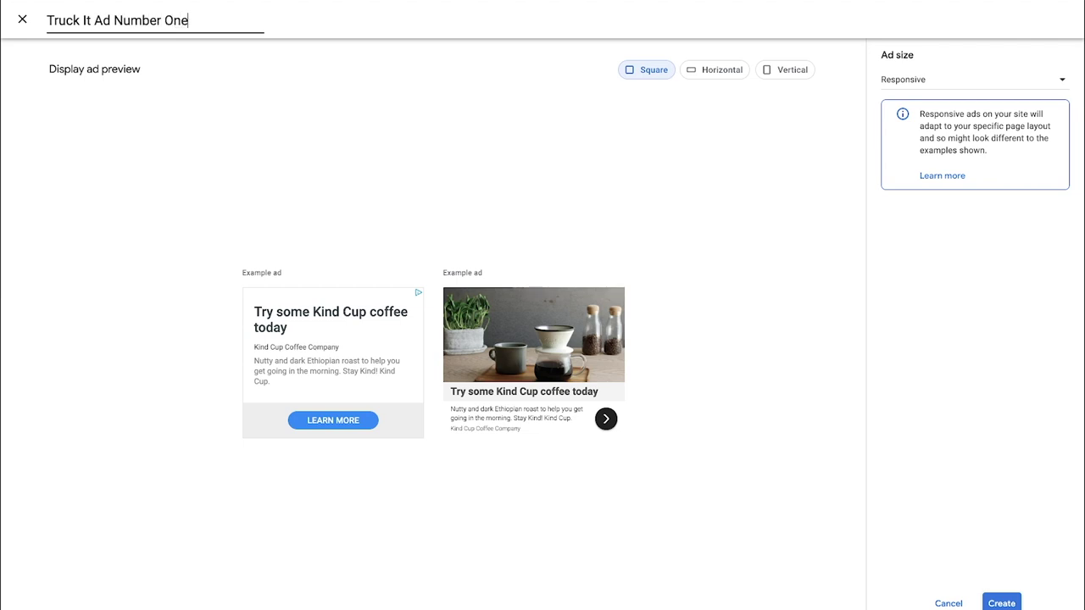
left_click(311, 267)
left_click(944, 83)
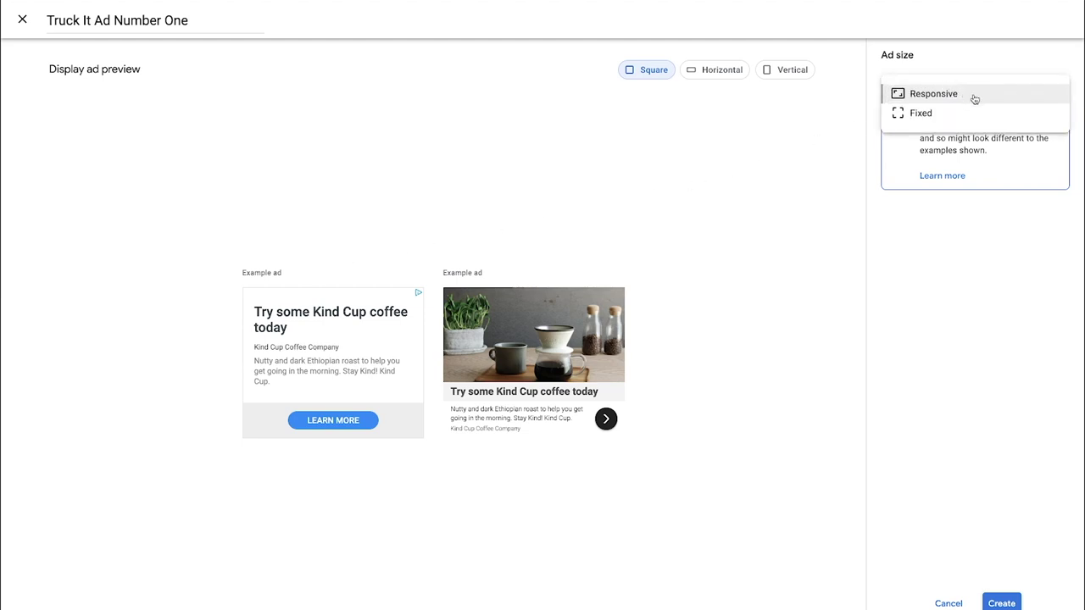
left_click(975, 100)
- Preview the horizontal, vertical and square example layouts, create the ad unit and copy its code
left_click(732, 75)
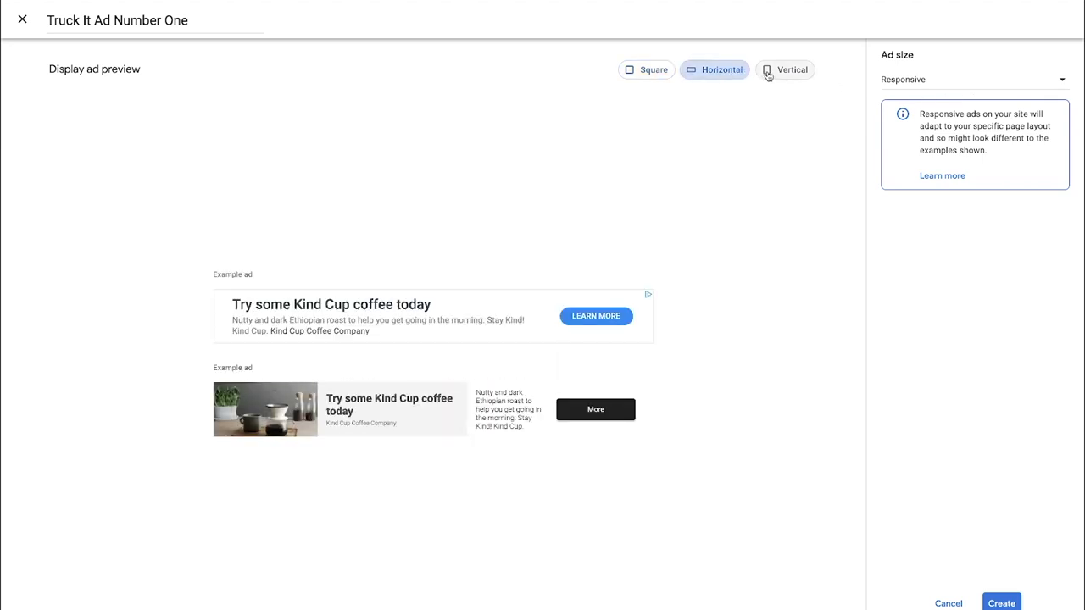
left_click(768, 74)
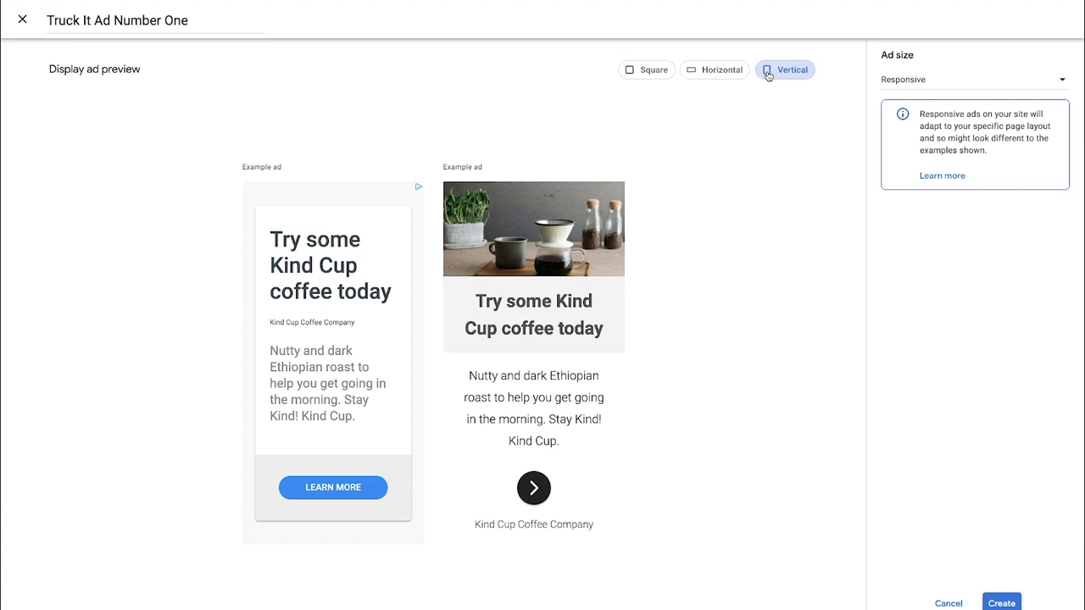
left_click(668, 78)
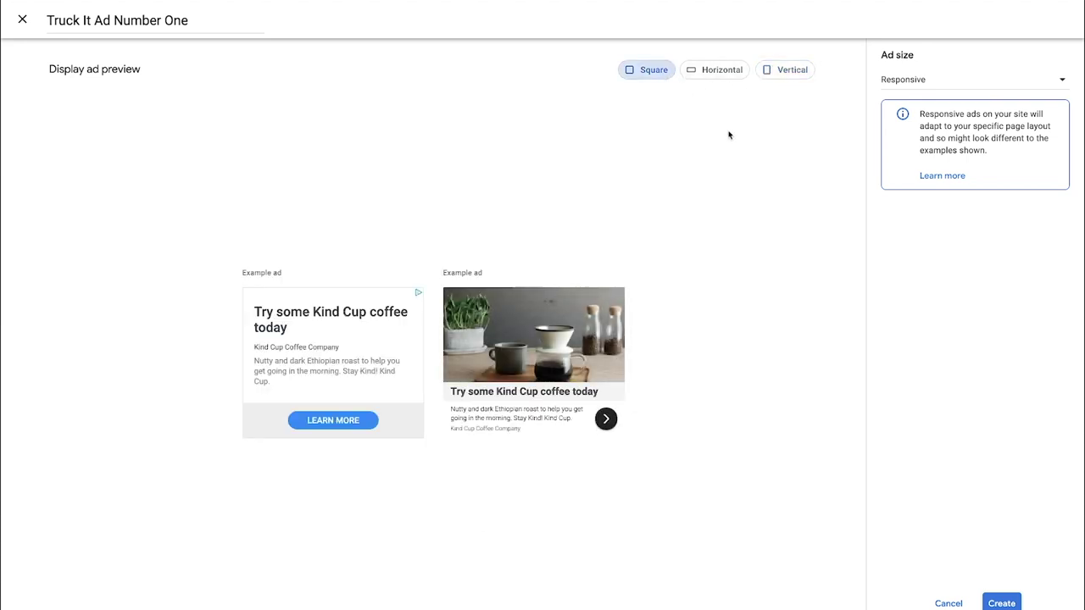
left_click(998, 604)
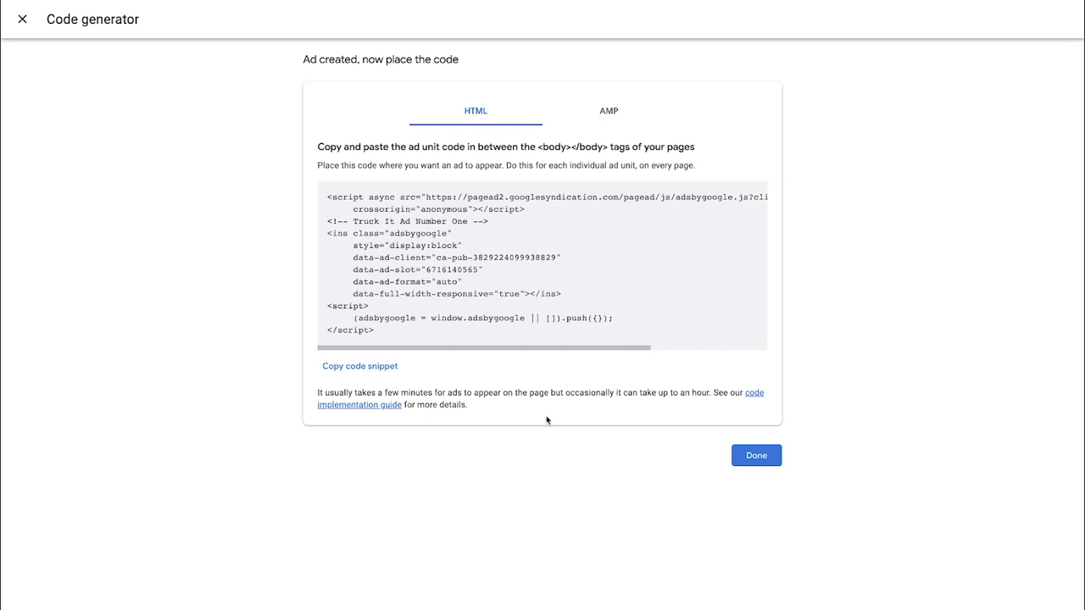
left_click(392, 368)
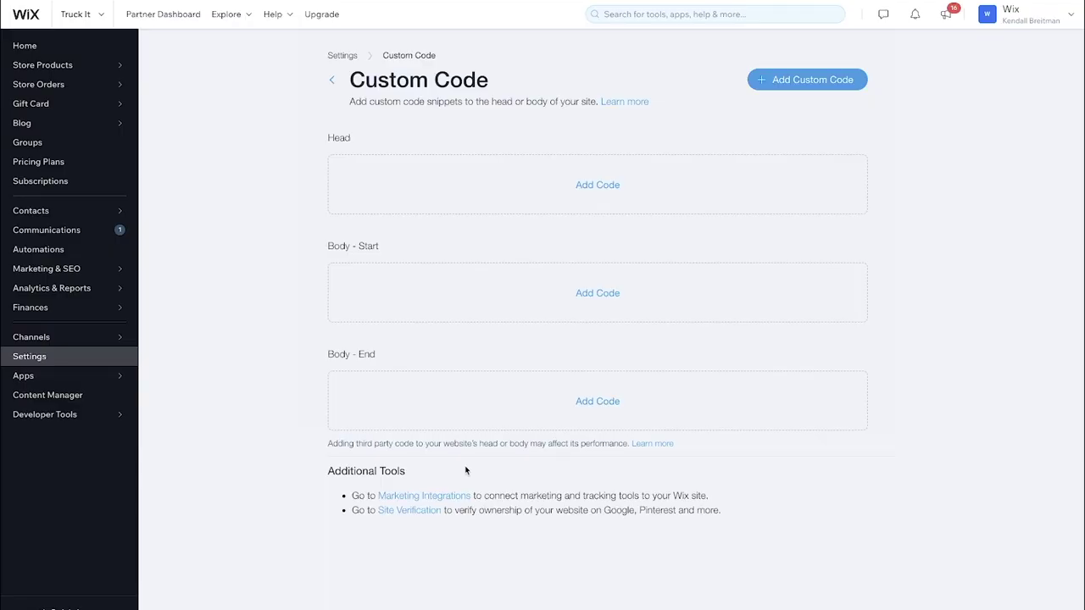
- Paste the AdSense ad code into a new Body - start custom code snippet
left_click(597, 292)
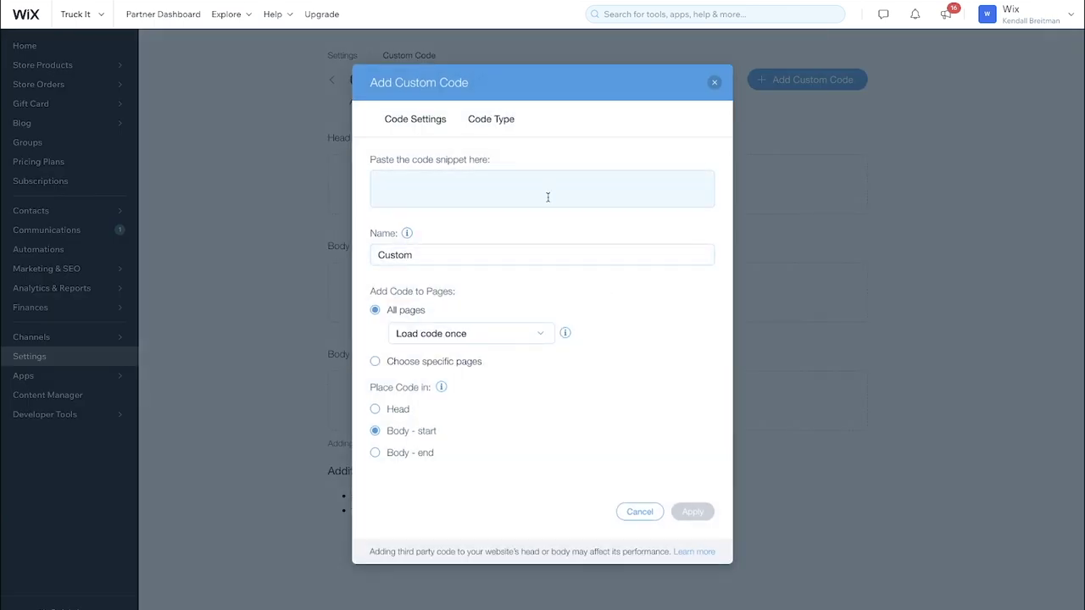
left_click(544, 191)
right_click(543, 187)
left_click(577, 276)
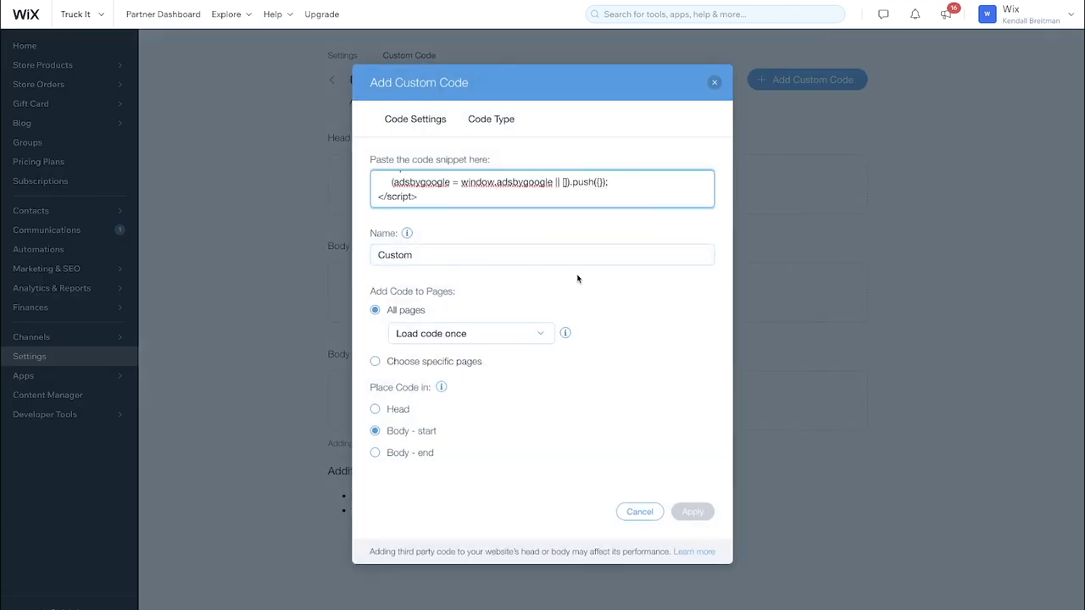
scroll(517, 182, "up", 5)
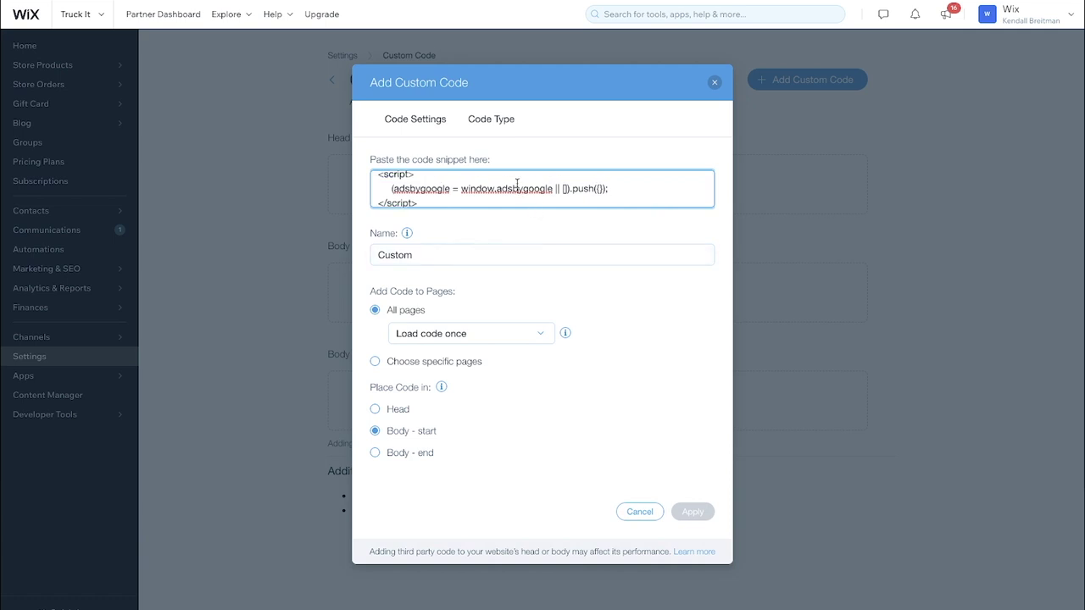
scroll(517, 183, "down", 3)
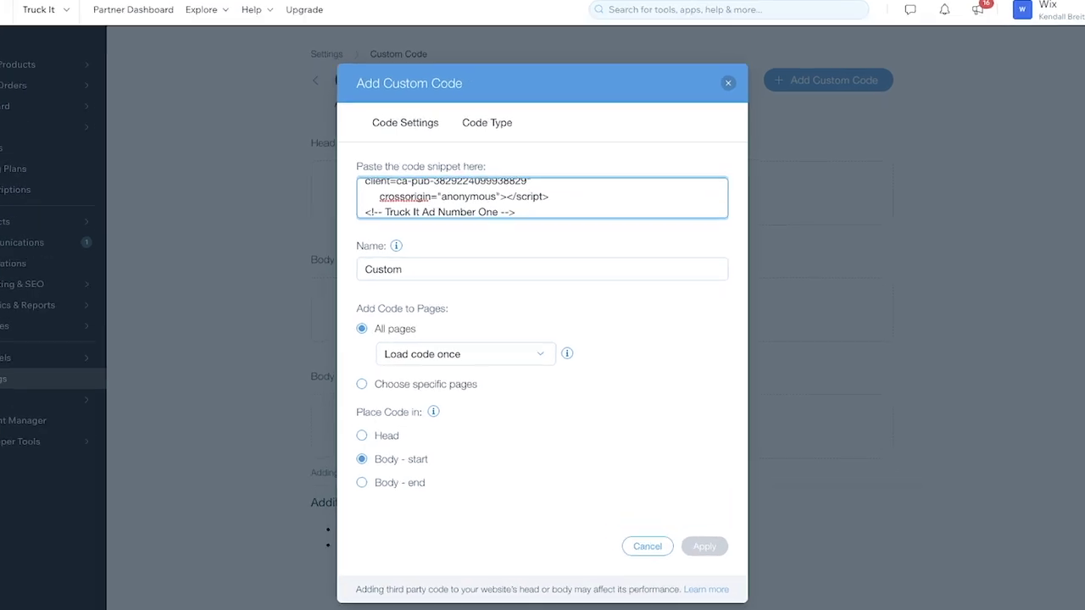
scroll(517, 198, "down", 1)
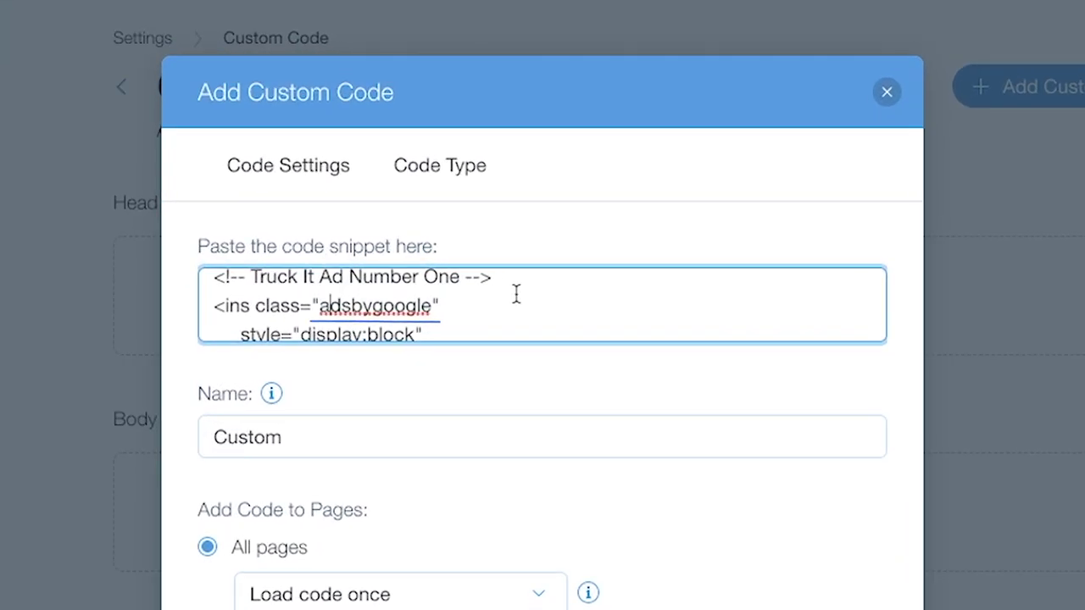
left_click(487, 302)
type("\"dat")
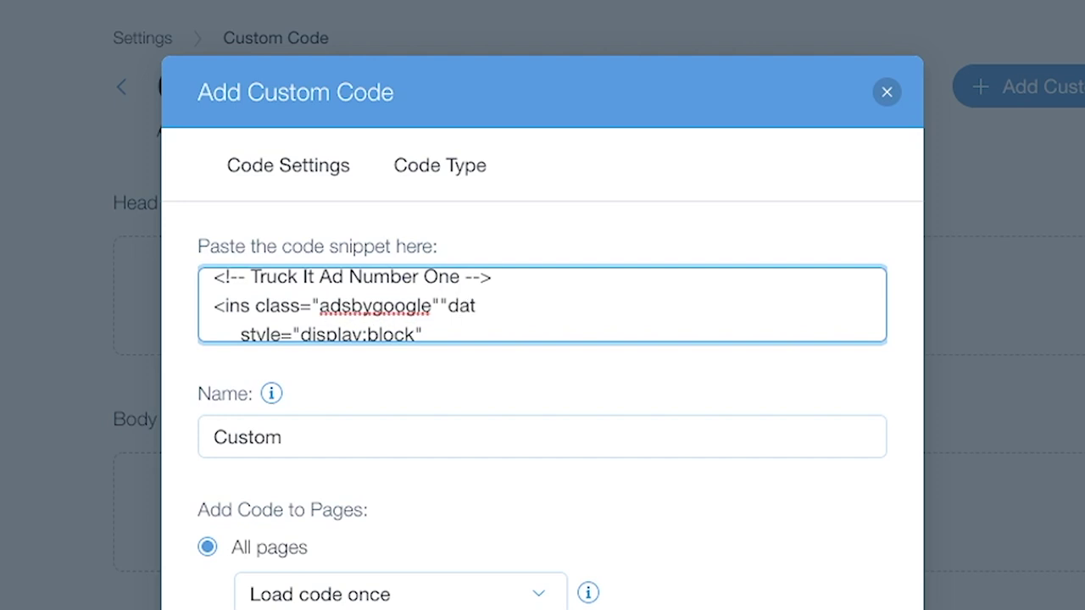
type("a-page-url=")
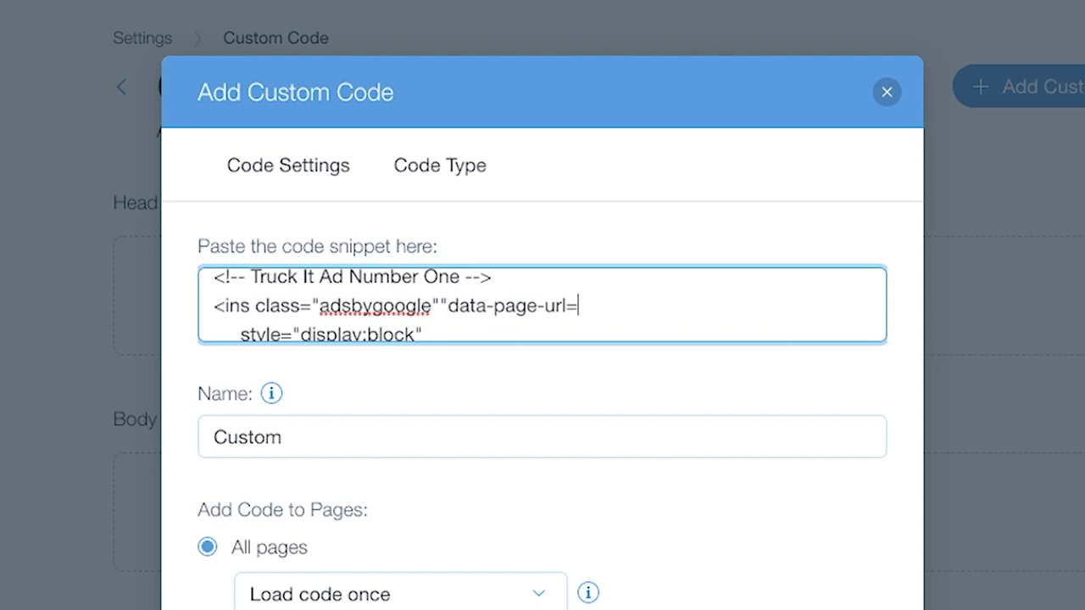
type("\"https:")
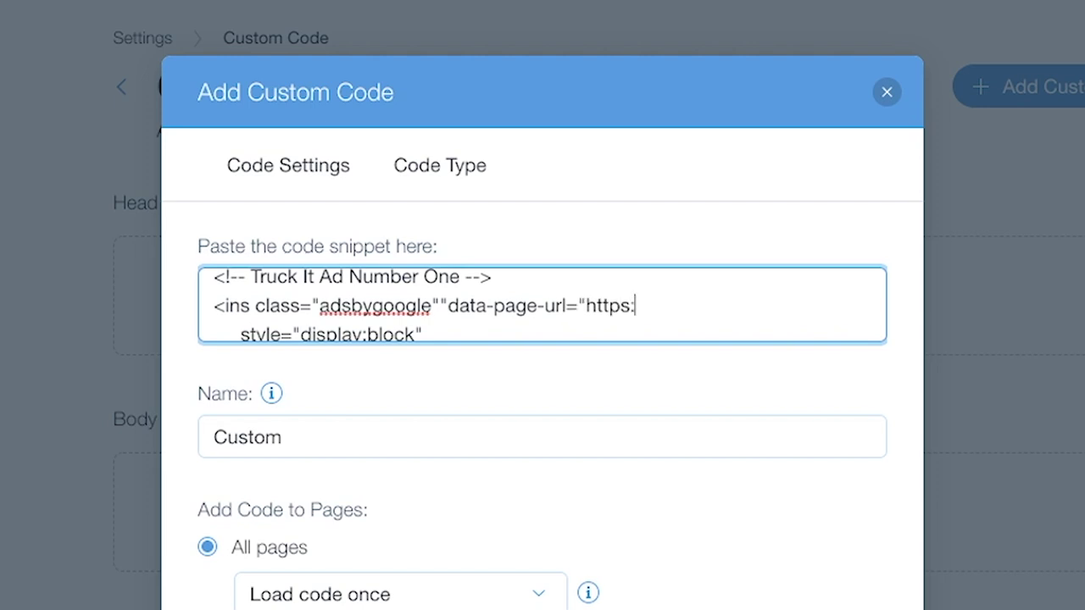
type("//www.t")
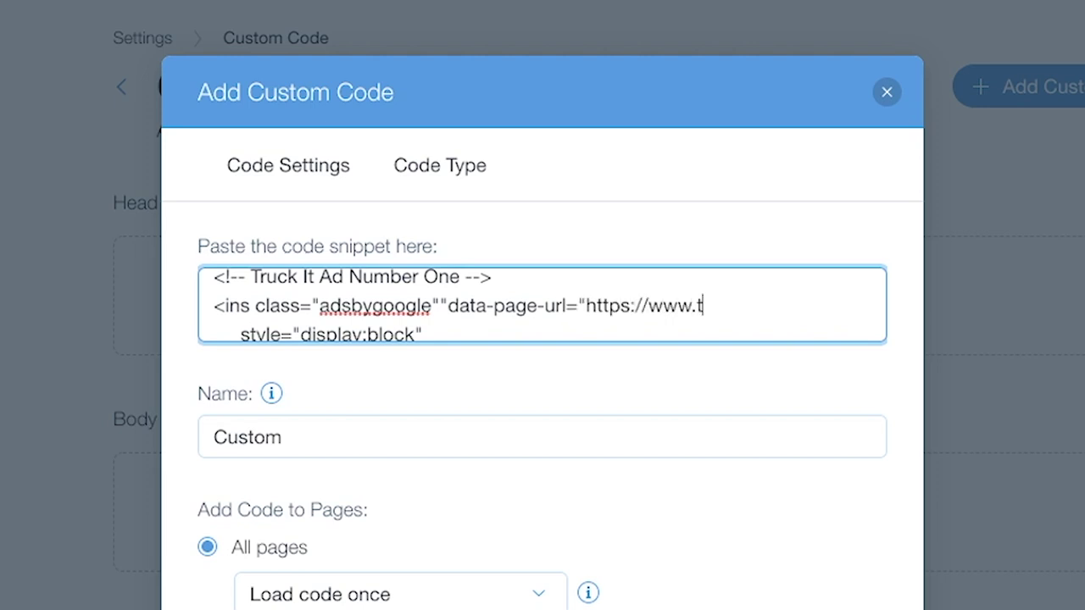
type("ruckitguide.com")
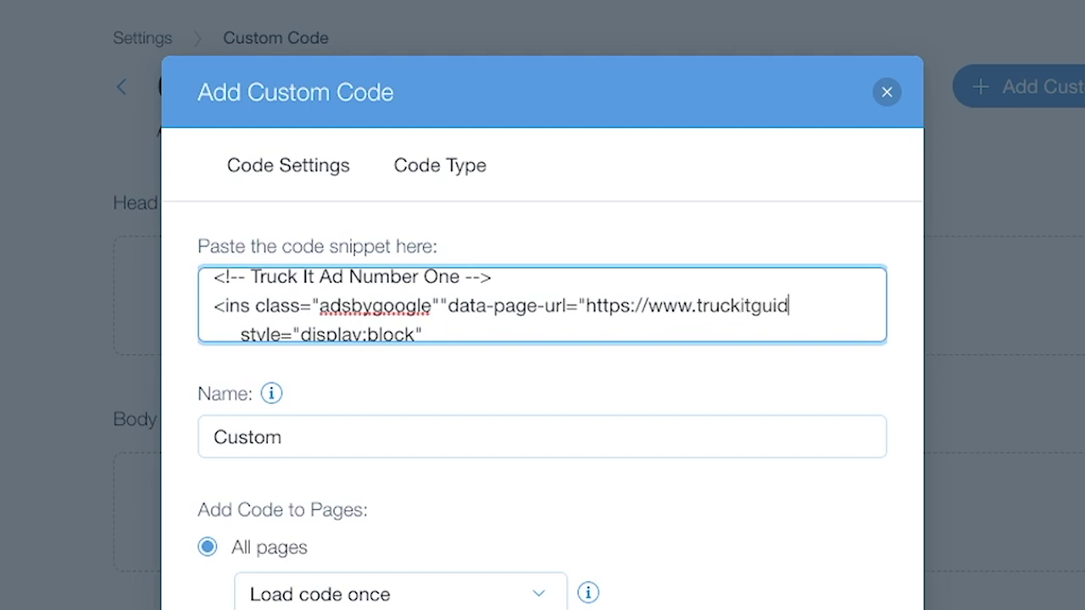
type("/\"")
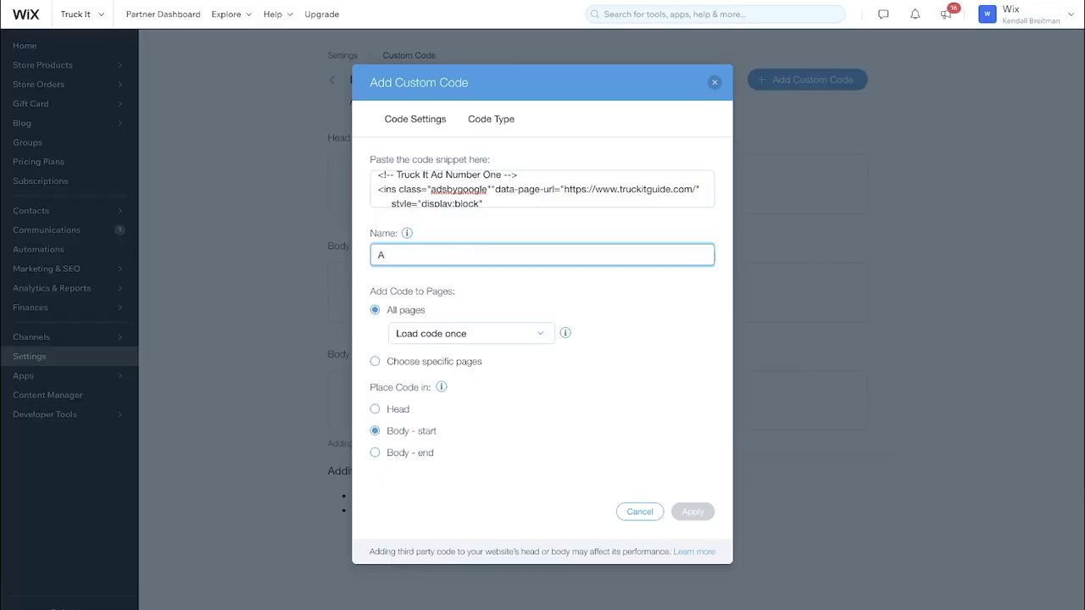
type("dSense numero uno")
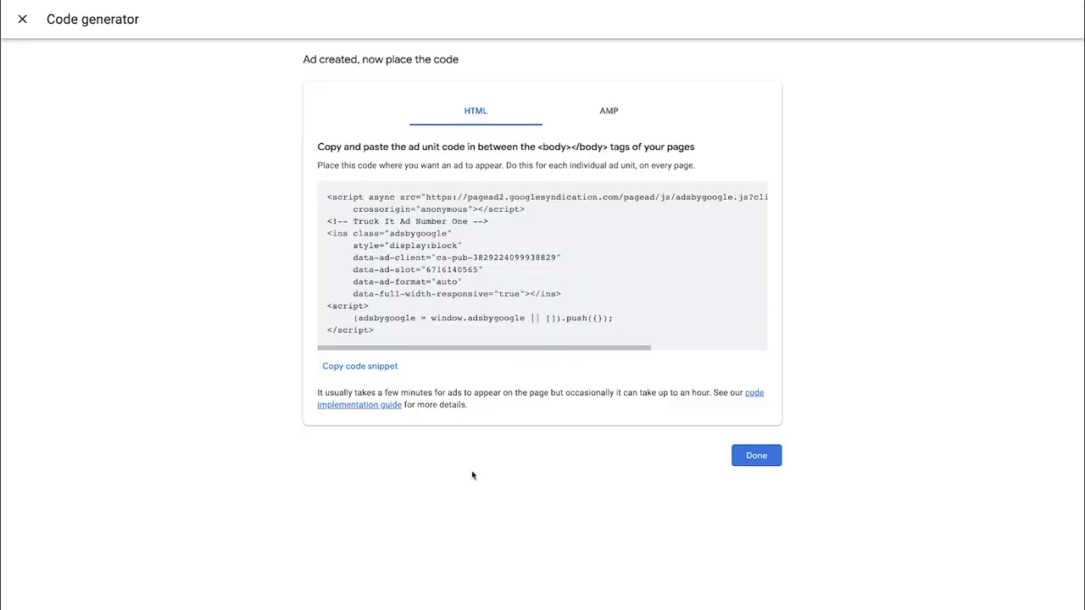
left_click(743, 462)
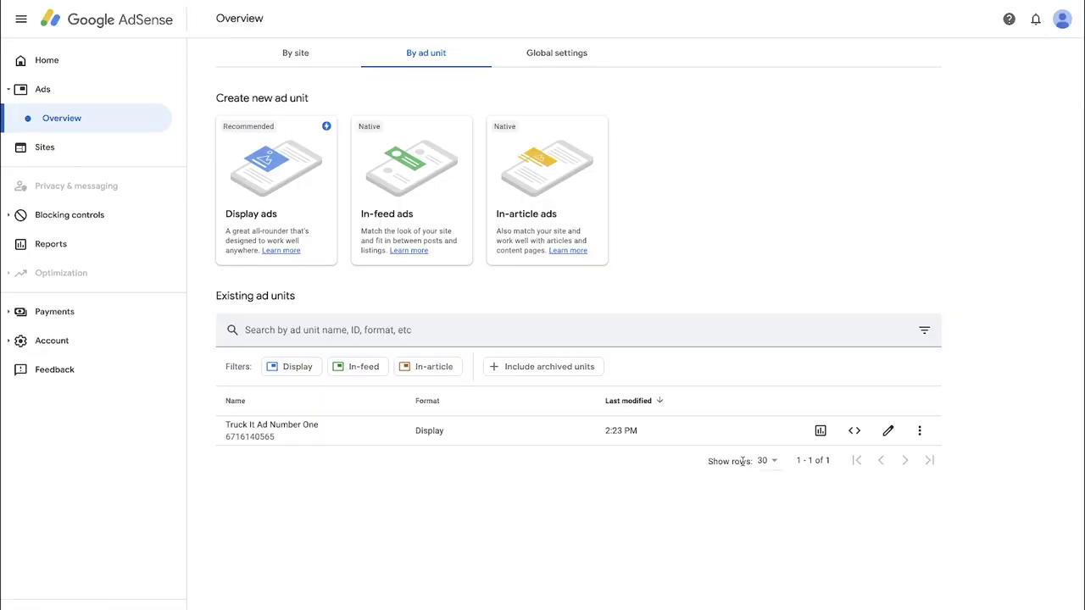
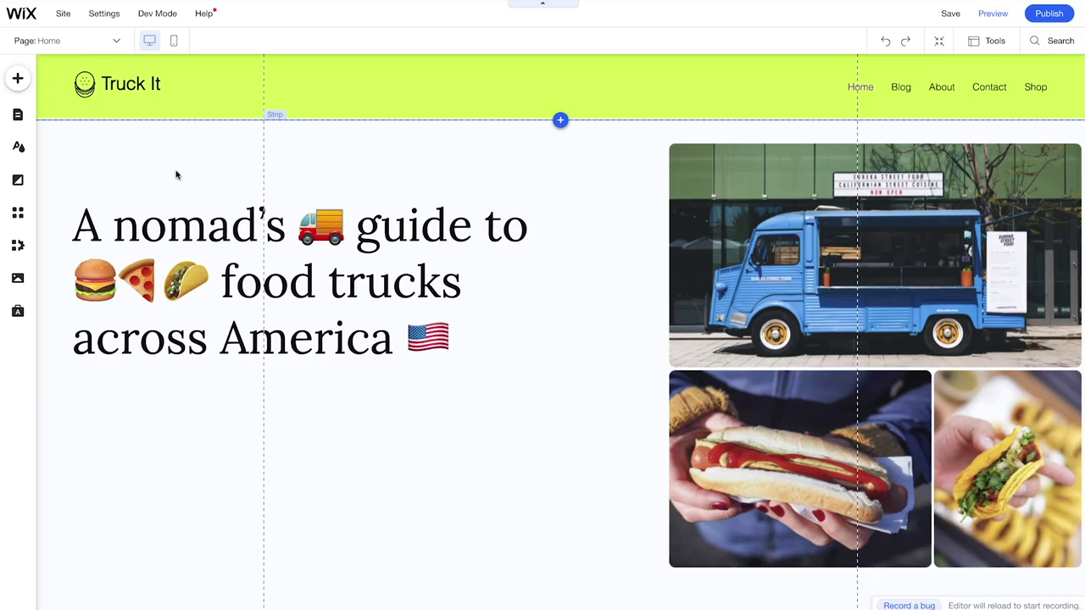
- Search the App Market for 'print on demand' and open the Printful app
left_click(19, 215)
left_click(85, 107)
type("pr")
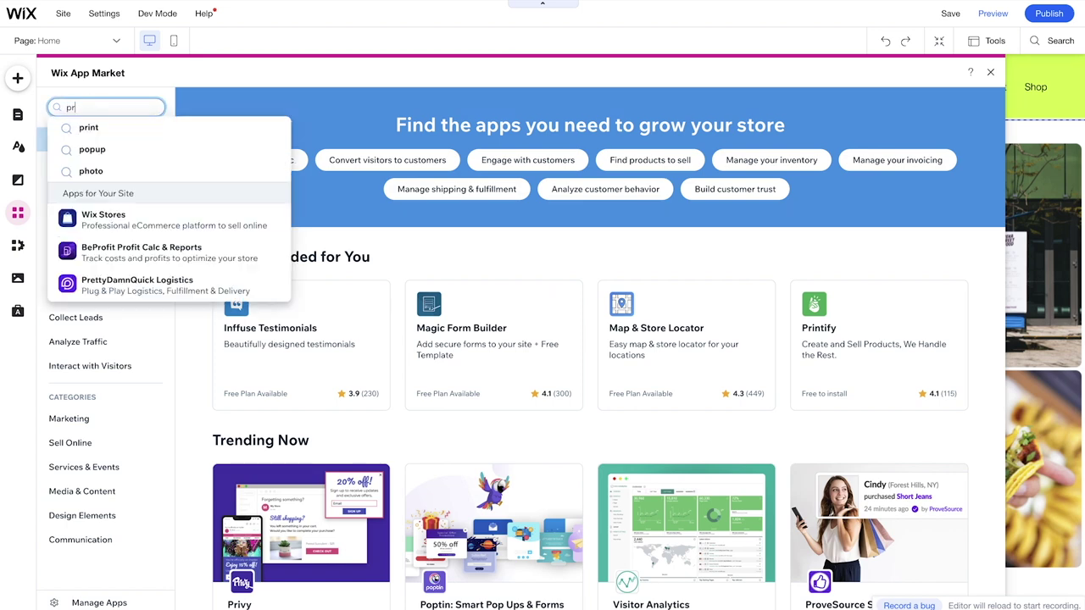
type("int on demand")
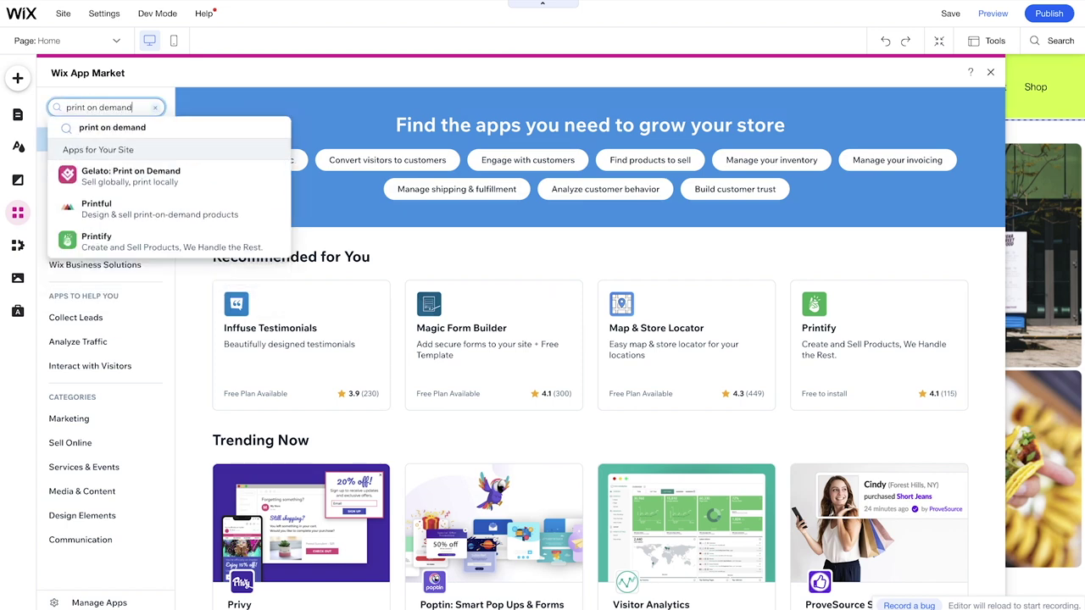
left_click(89, 215)
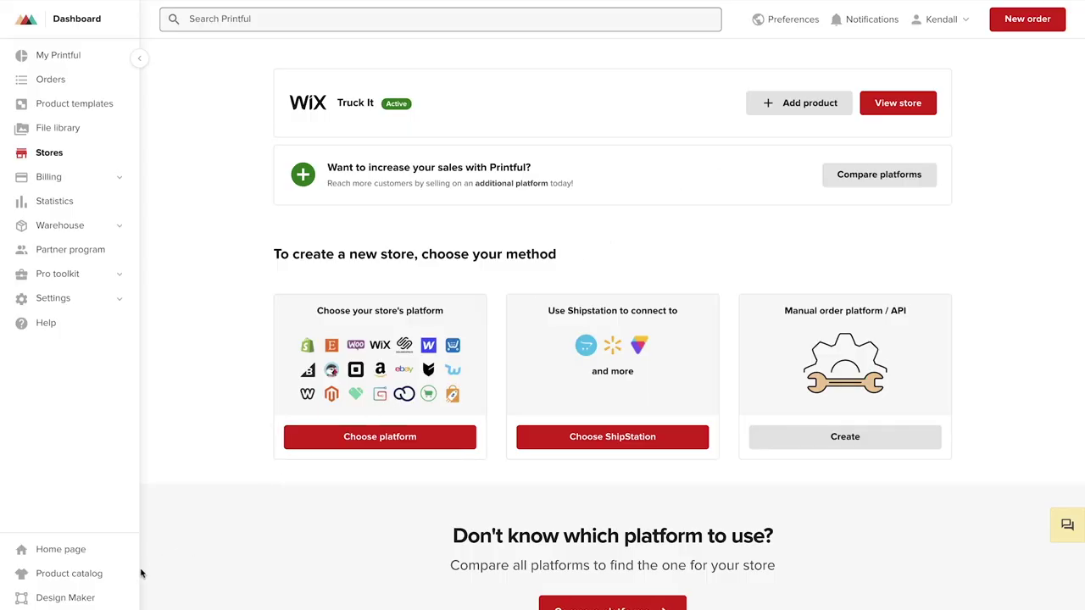
- Browse Printful's product catalog into Home & living and open the Water bottles products
left_click(99, 584)
scroll(234, 585, "down", 3)
scroll(234, 585, "down", 1)
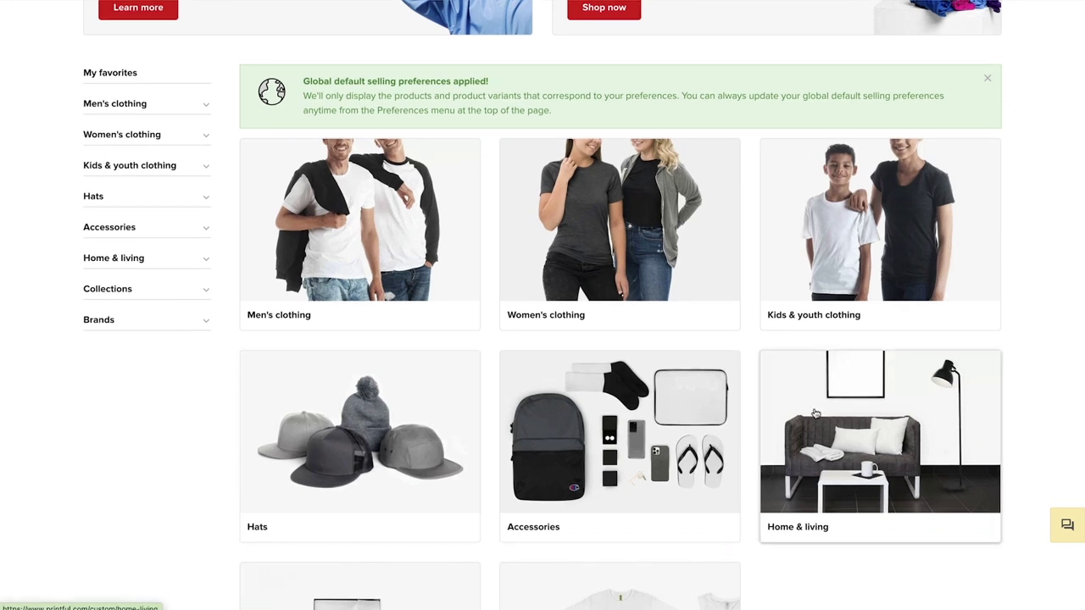
left_click(816, 413)
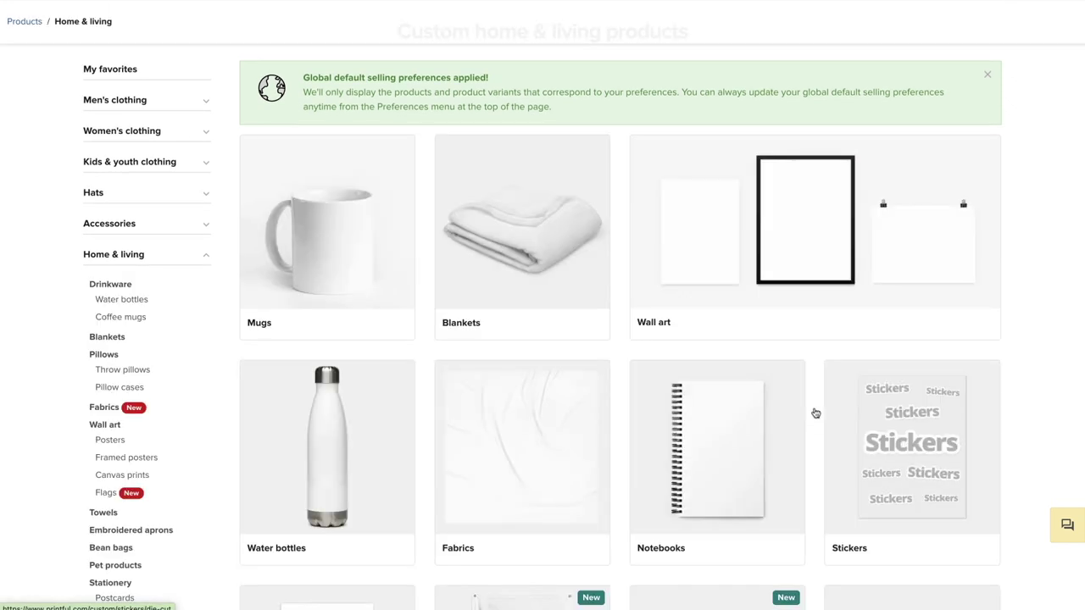
scroll(815, 413, "down", 8)
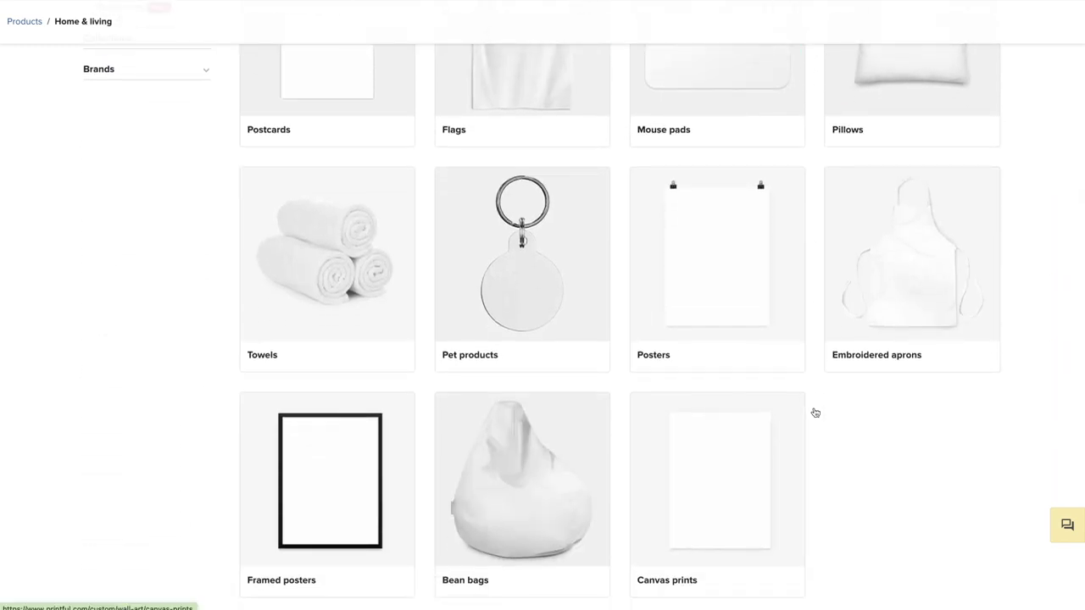
scroll(815, 413, "up", 8)
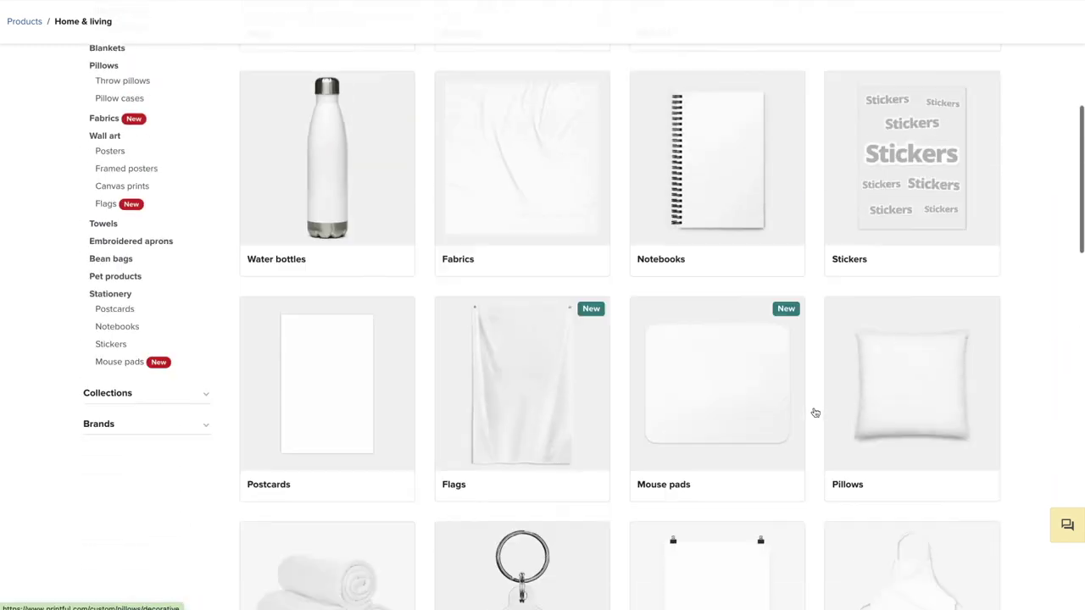
left_click(313, 452)
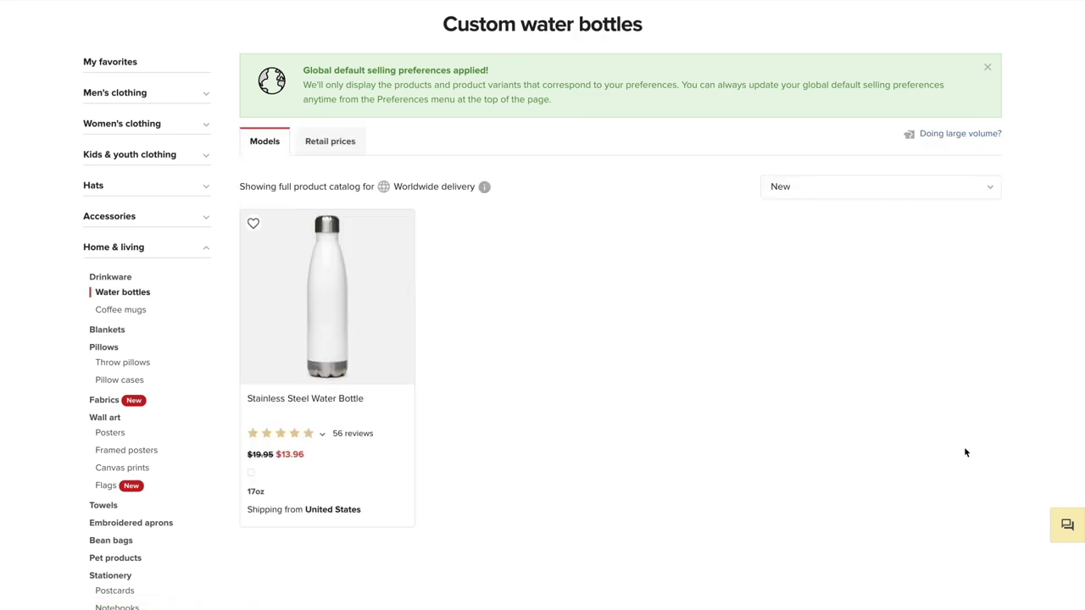
scroll(965, 452, "down", 7)
scroll(964, 453, "down", 1)
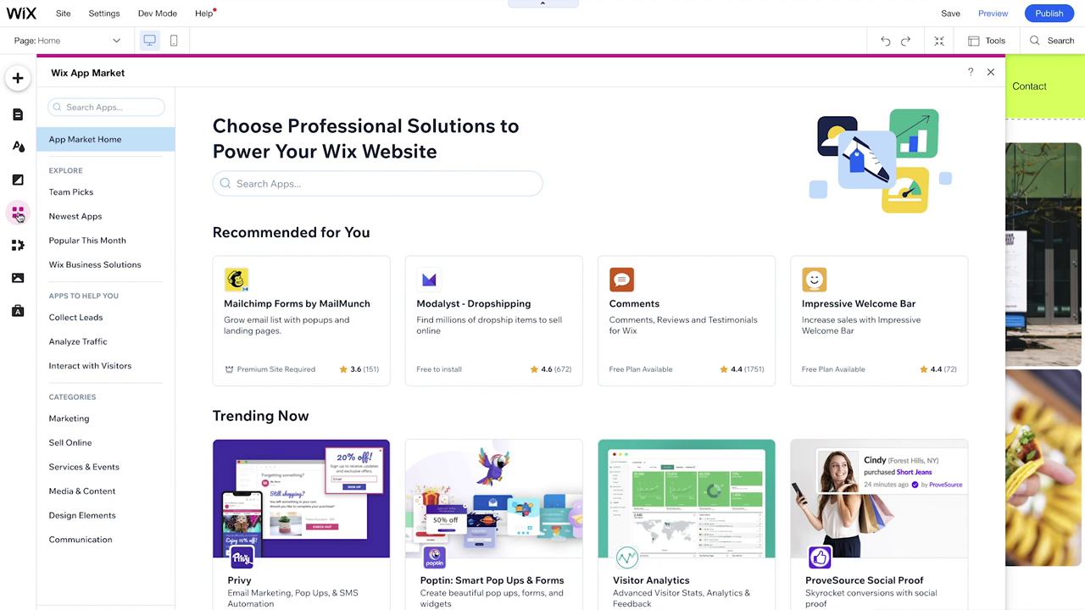
- Find Wix Stores in the App Market by searching 'wix stores' and add it to the site
left_click(105, 108)
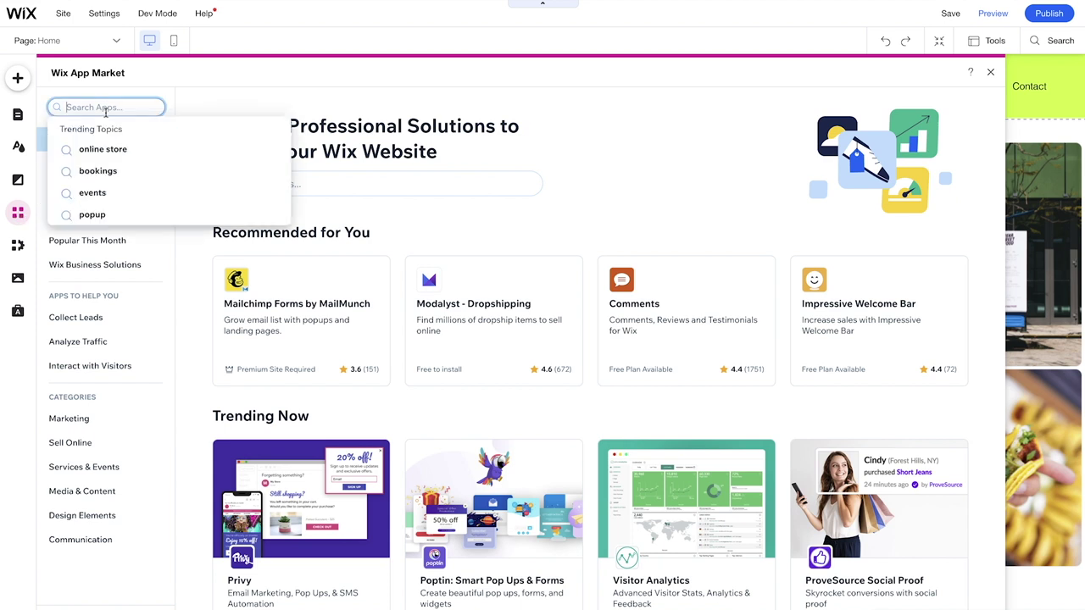
type("wix stores")
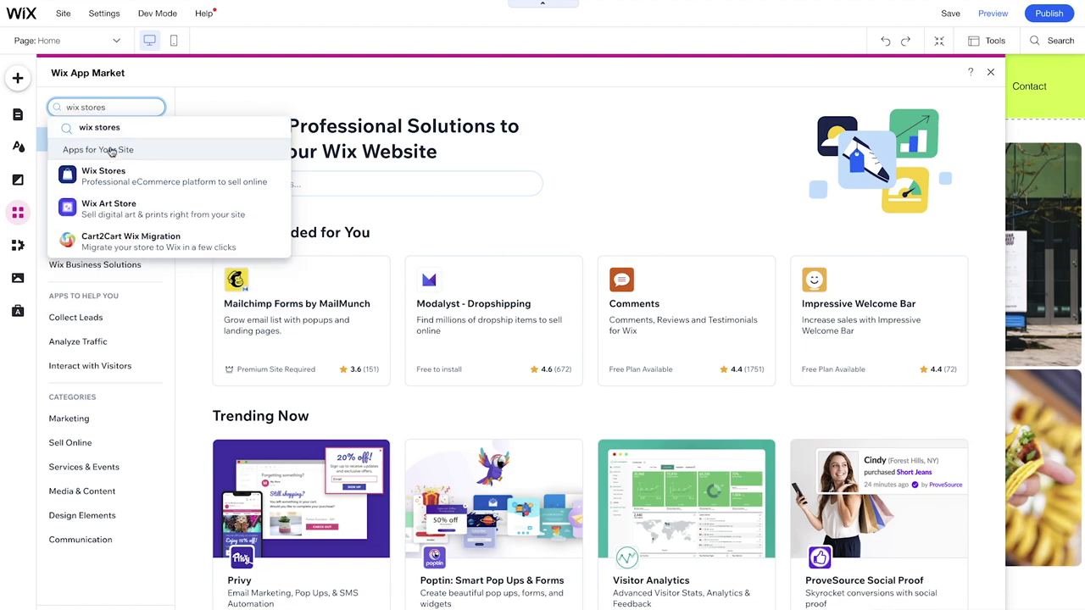
left_click(118, 172)
left_click(288, 300)
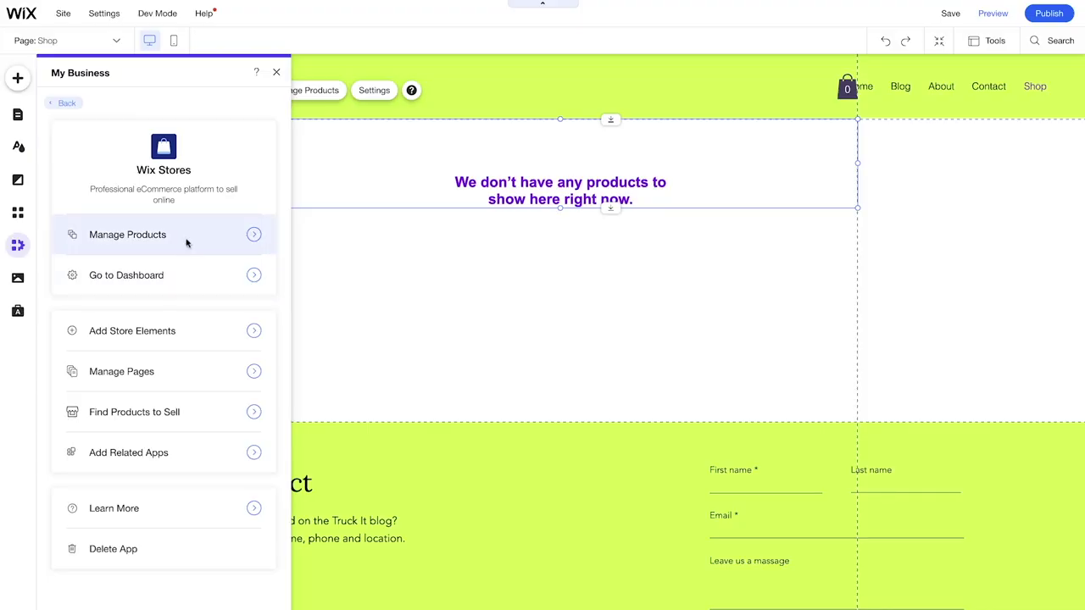
- Create a new physical product using the cap photo from the Products folder as its image
left_click(186, 240)
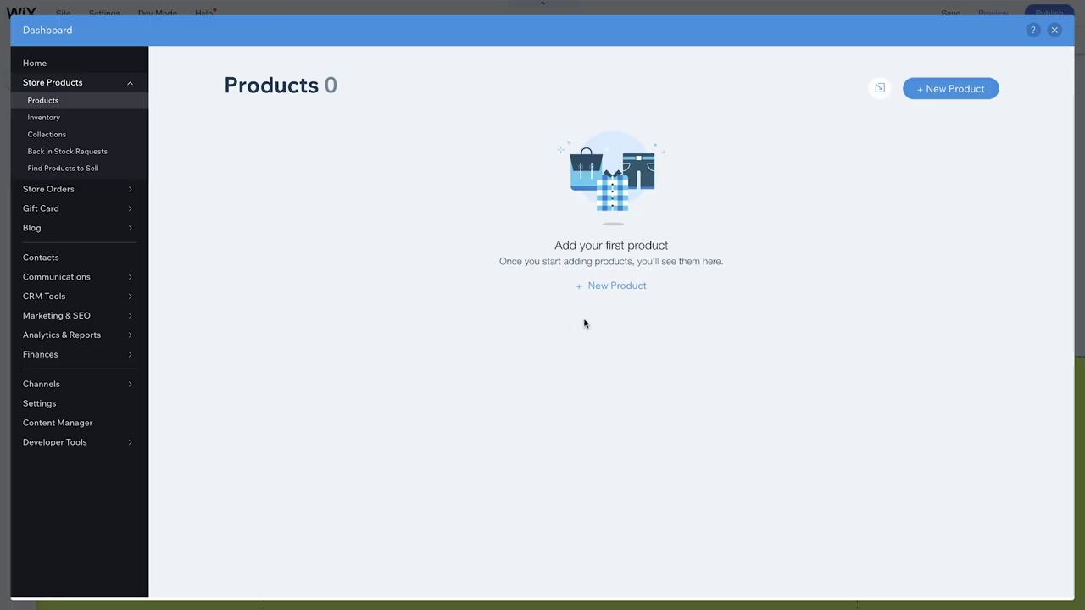
left_click(605, 293)
left_click(646, 351)
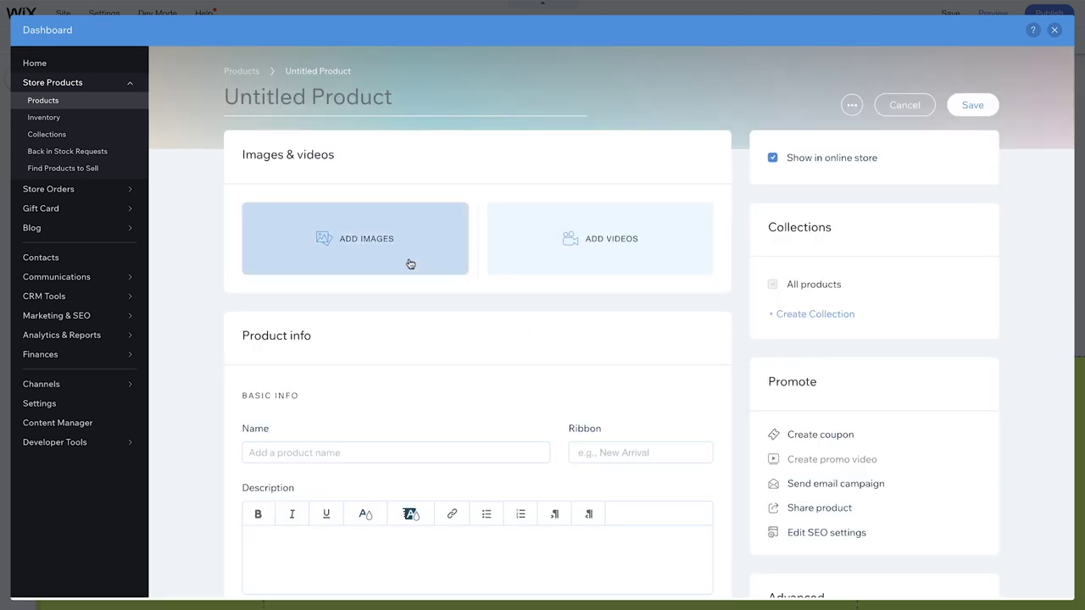
left_click(413, 264)
double_click(247, 204)
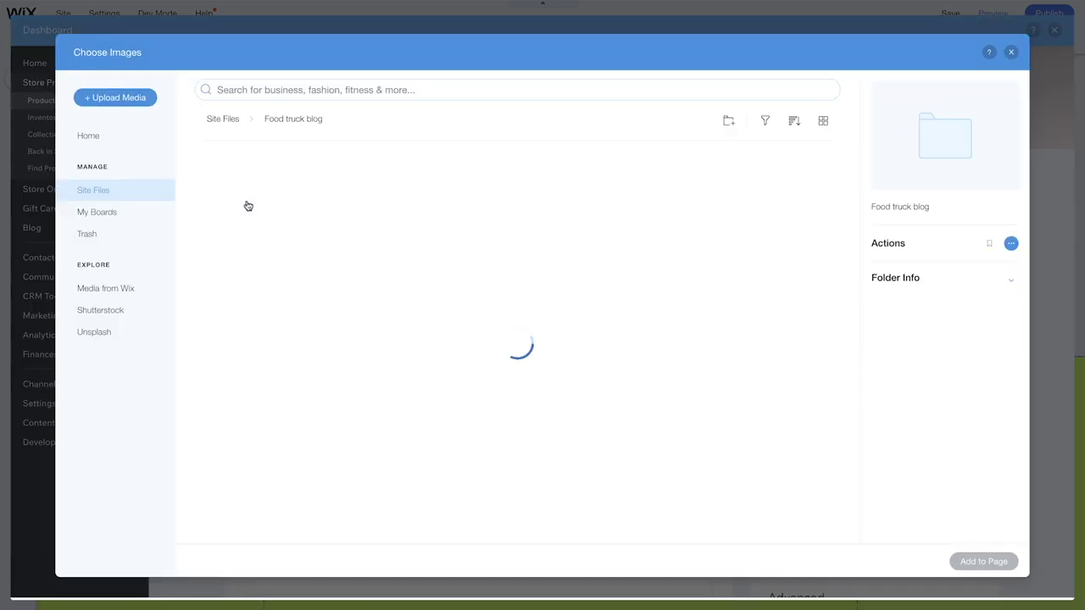
double_click(248, 205)
double_click(351, 219)
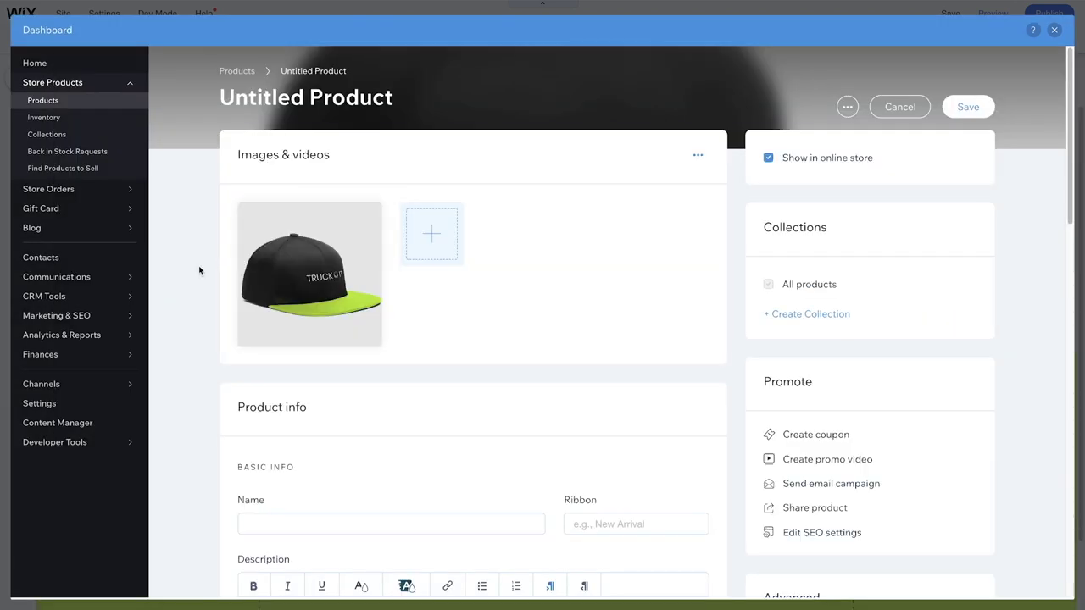
- Name the product Truck It Trucker Hat and describe its snapback closure, braided visor and 3.5" crown
scroll(199, 271, "down", 3)
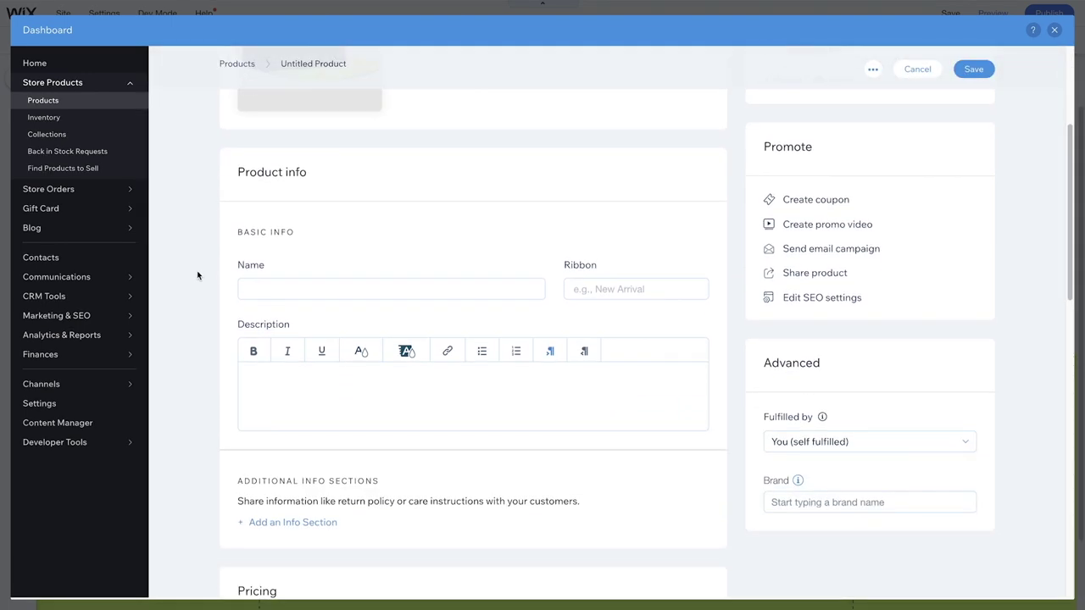
left_click(246, 289)
type("Truck It Trucker Hat")
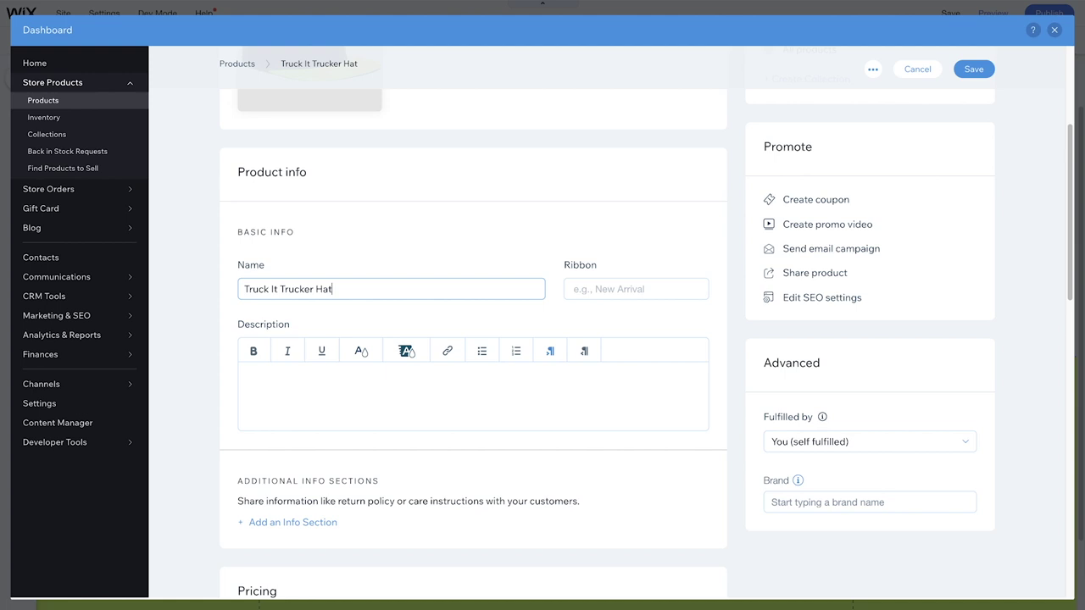
left_click(246, 372)
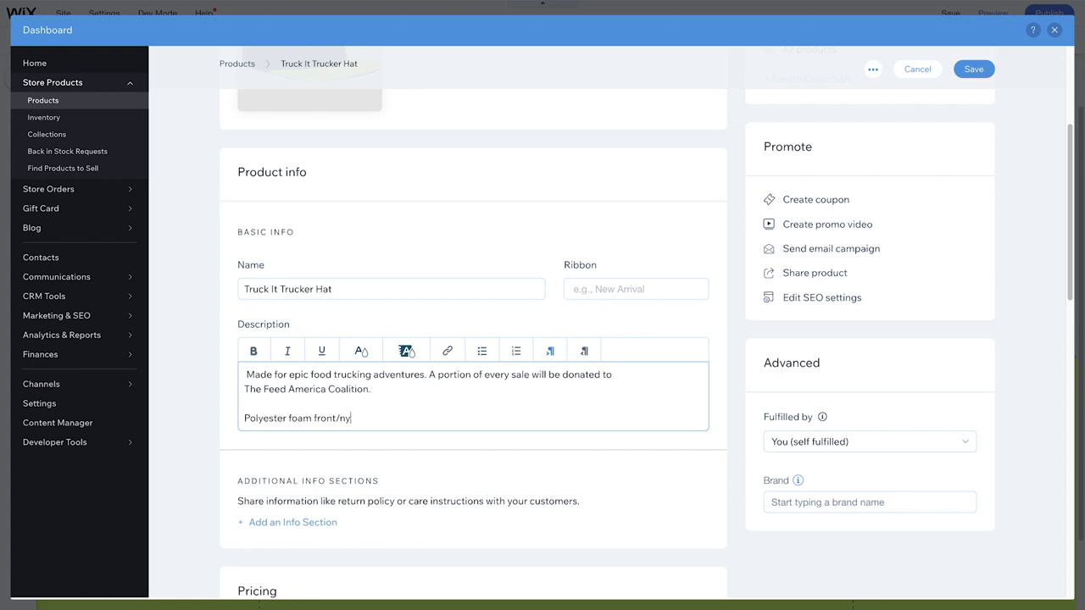
type("k")
key("Return")
type("Adjustable snapback closure")
key("Return")
type("Pre-curved visor with nylon braiding")
key("Return")
type("One size: 3.5\" crown")
- Set the hat's price to $24.99
scroll(188, 301, "down", 5)
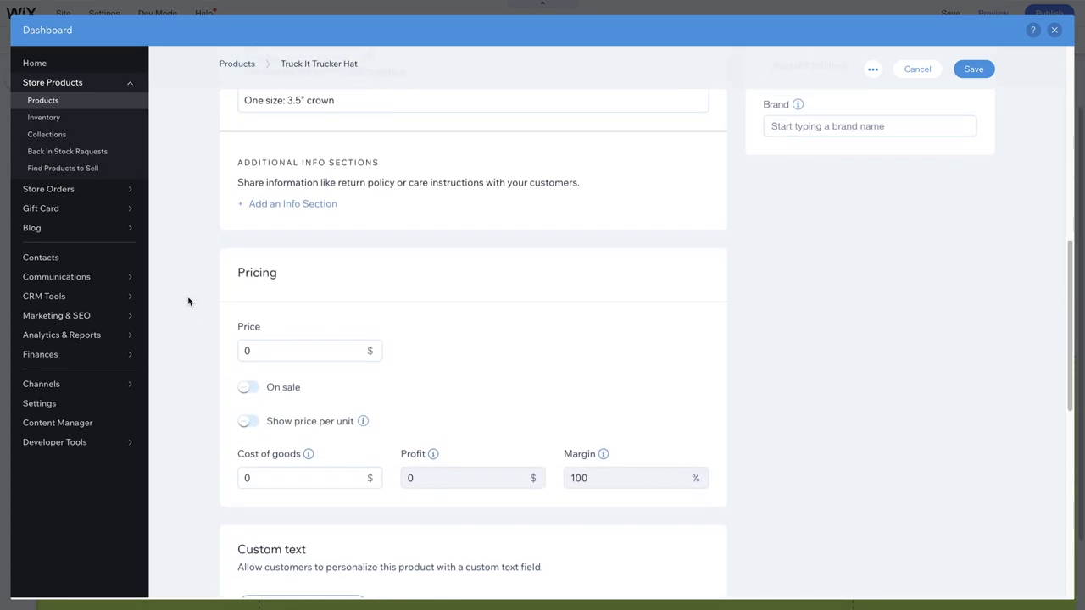
left_click(274, 330)
type("24.99")
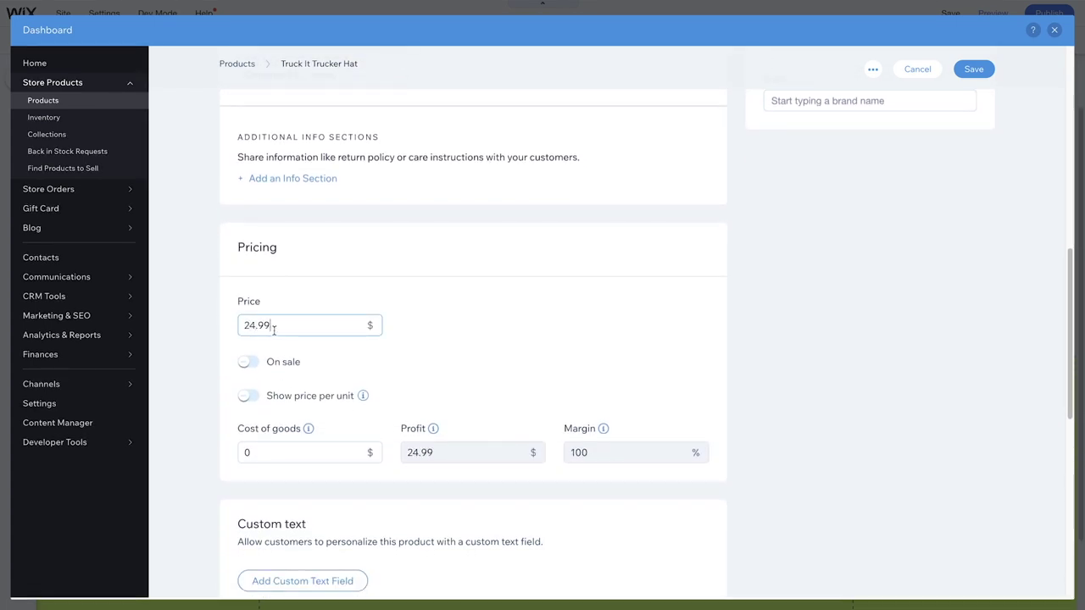
scroll(203, 463, "down", 3)
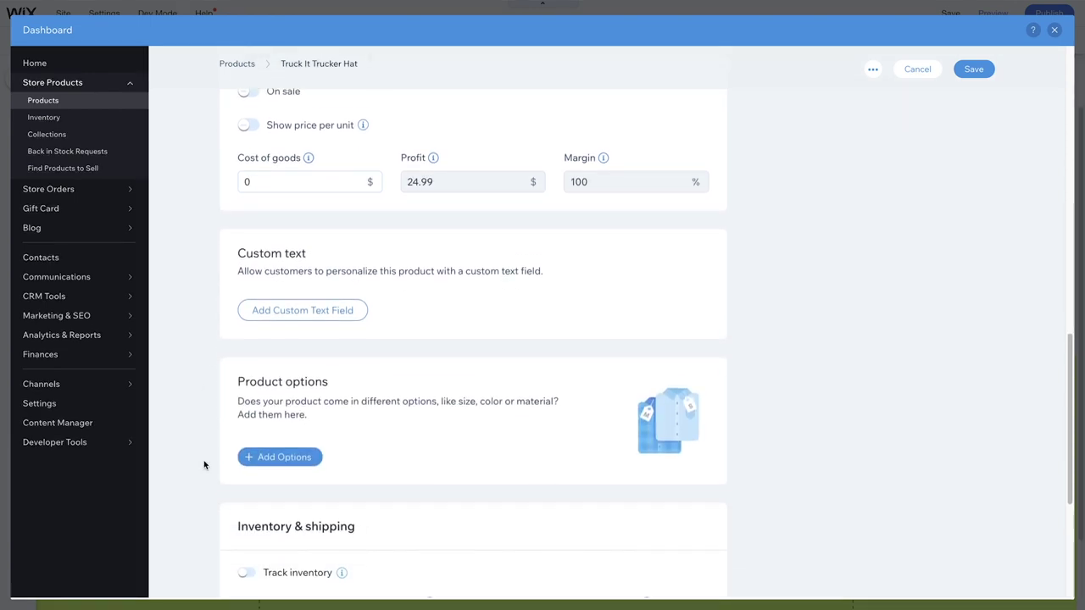
- Add a 'Color' option displayed as swatches with choices Black, White and Lime
left_click(284, 459)
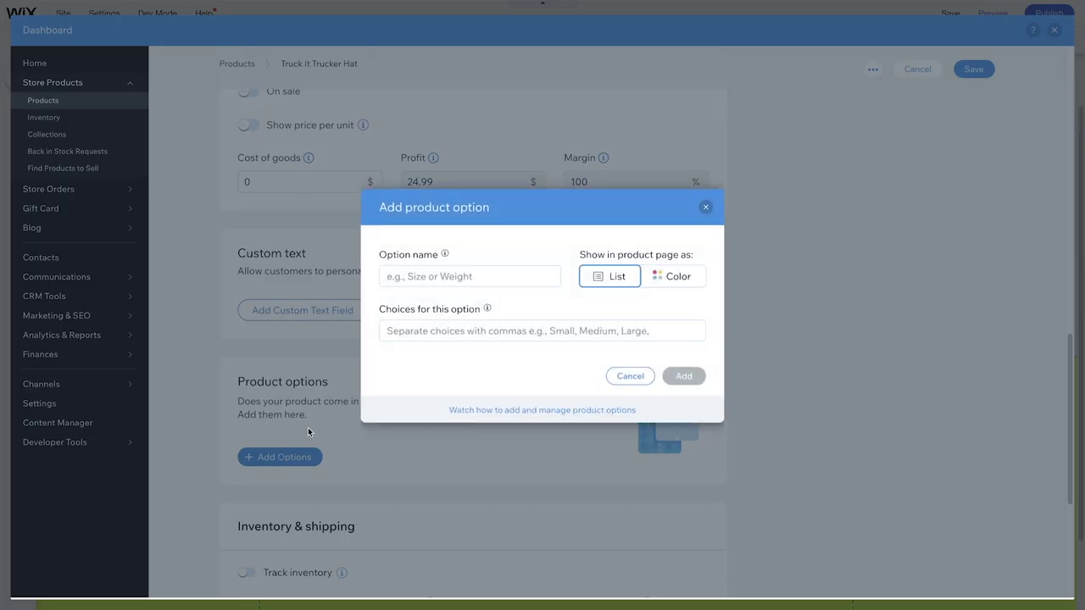
left_click(404, 279)
type("Color")
left_click(670, 275)
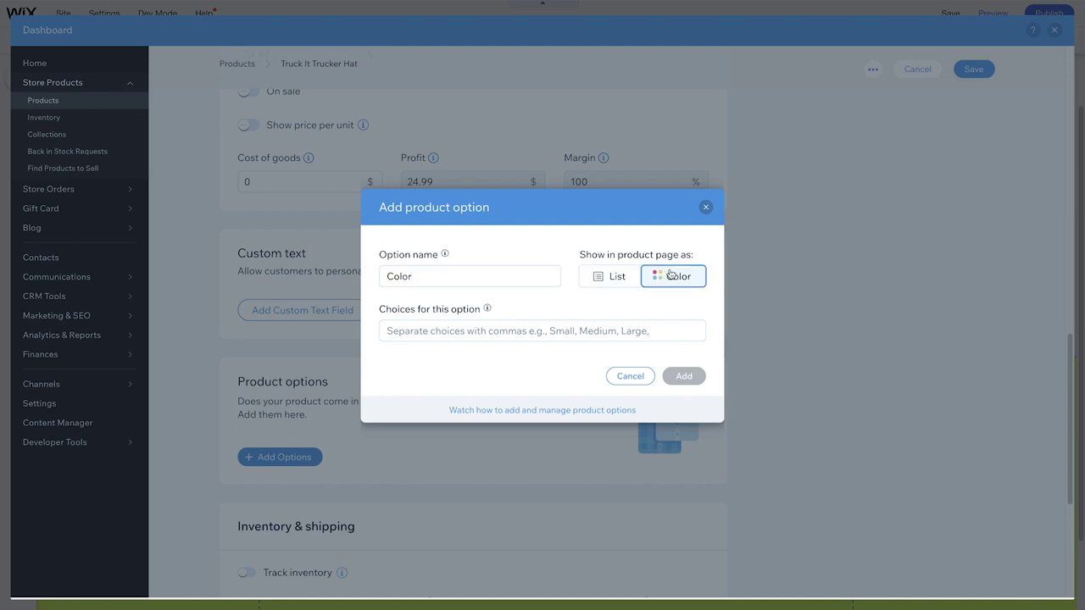
left_click(585, 330)
type("Black White")
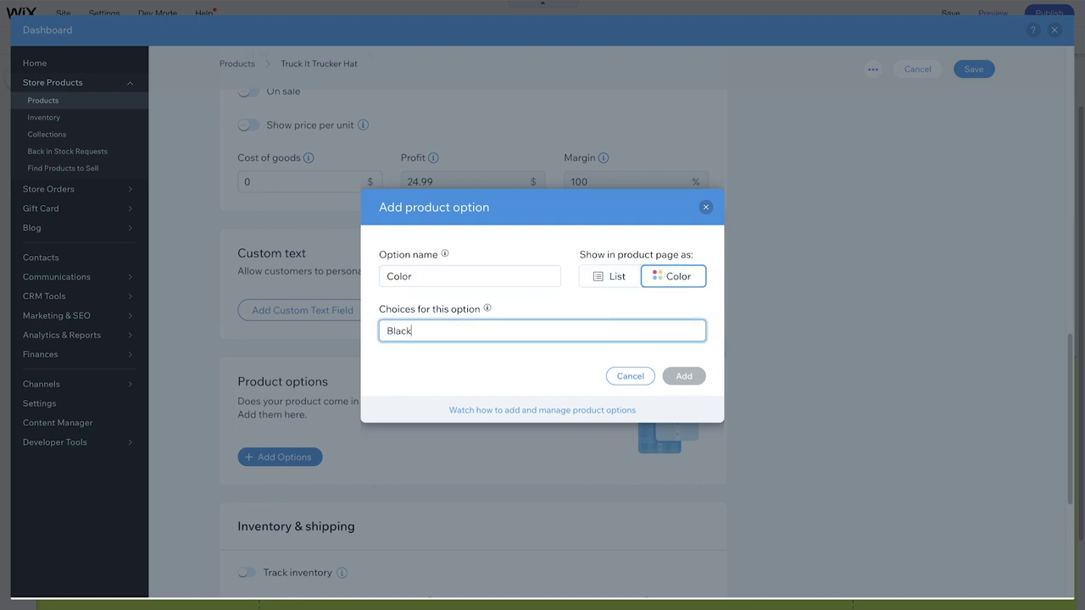
key("Return")
type("White")
key("Return")
type("Li")
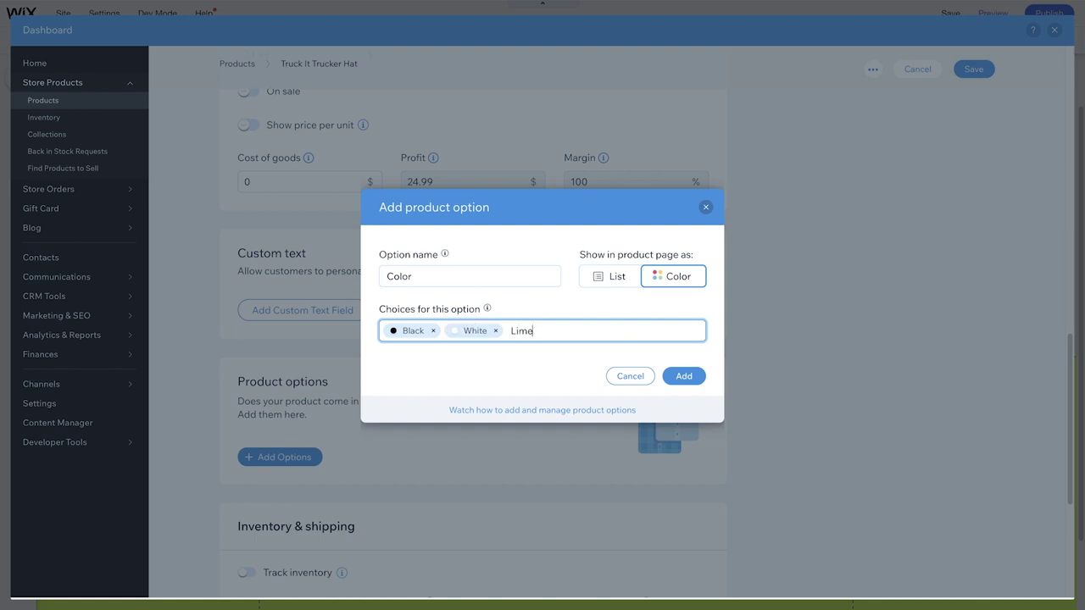
type("me")
key("Return")
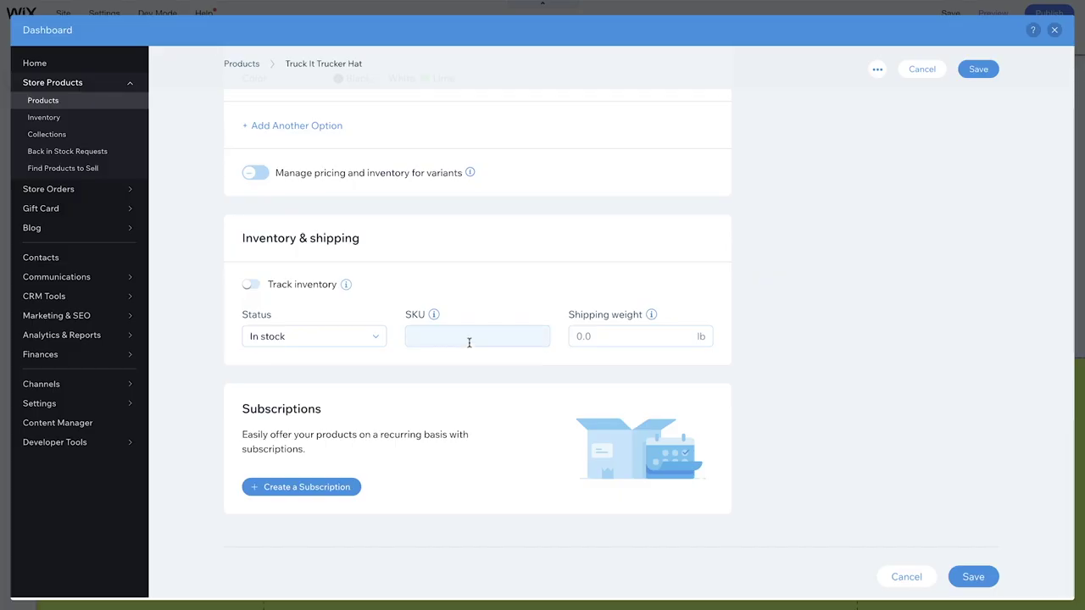
- Enter SKU TI4267 and a .05 lb shipping weight for the hat
left_click(468, 339)
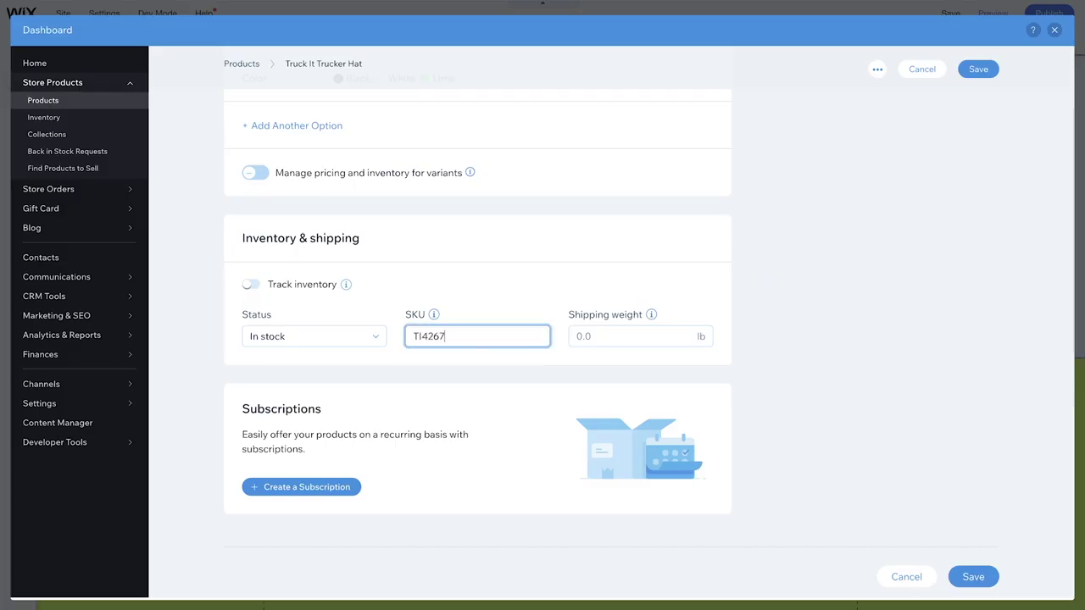
left_click(590, 337)
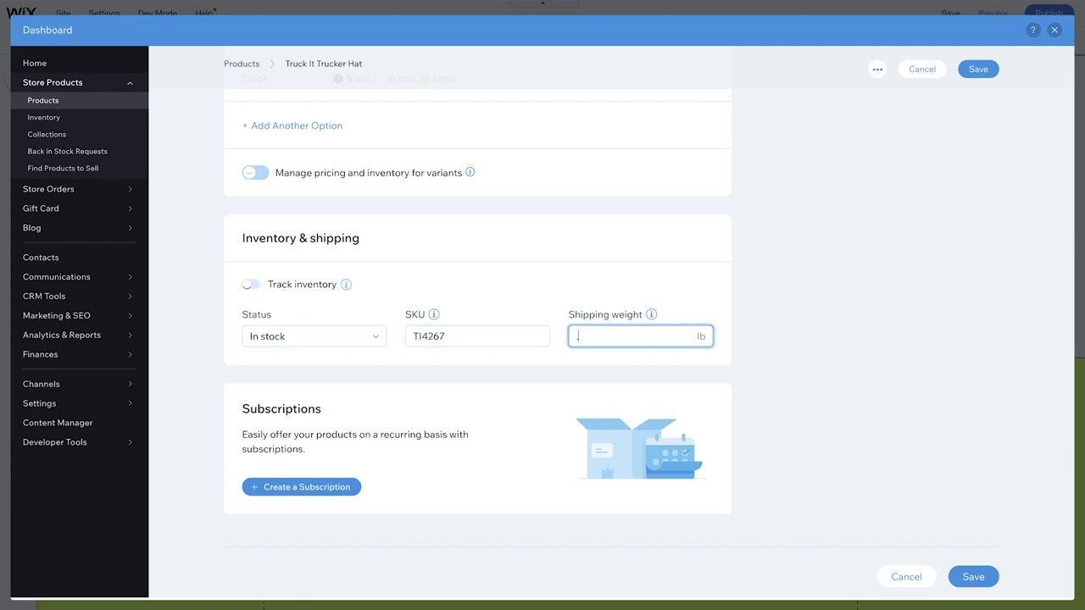